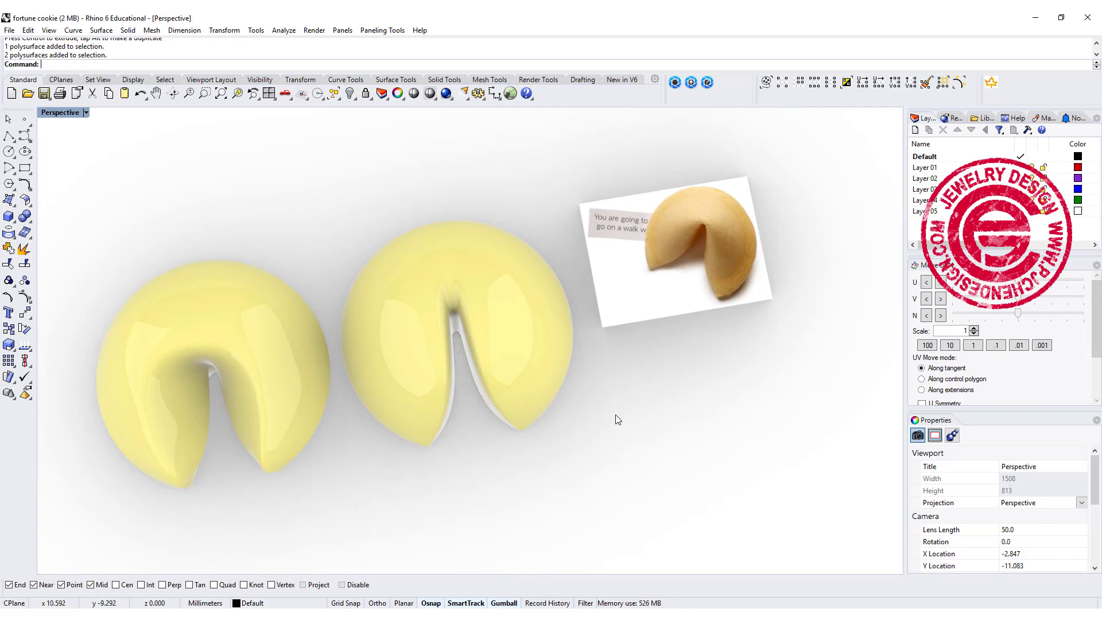
Step: Draw a circle about 16 mm in diameter centred on the origin, beside the fortune cookie reference picture
mouse_move(600, 450)
right_down()
mouse_move(635, 411)
mouse_move(637, 427)
mouse_move(575, 438)
mouse_move(544, 463)
mouse_move(531, 421)
mouse_move(566, 450)
mouse_move(602, 438)
mouse_move(610, 457)
mouse_move(597, 453)
mouse_move(623, 426)
mouse_move(584, 447)
right_up()
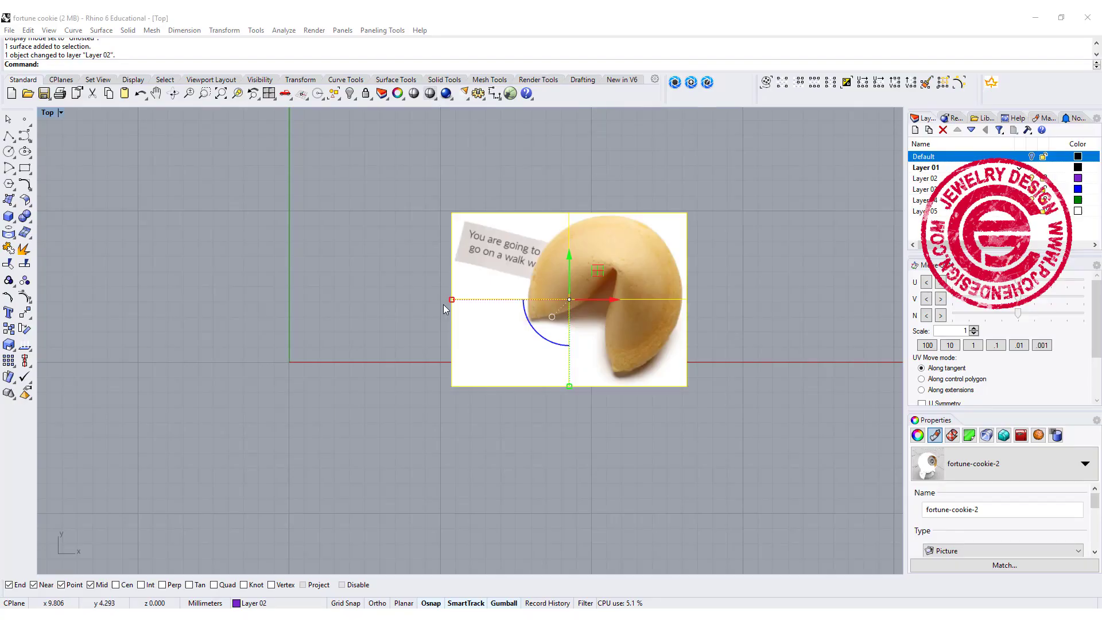
right_drag(658, 459, 704, 451)
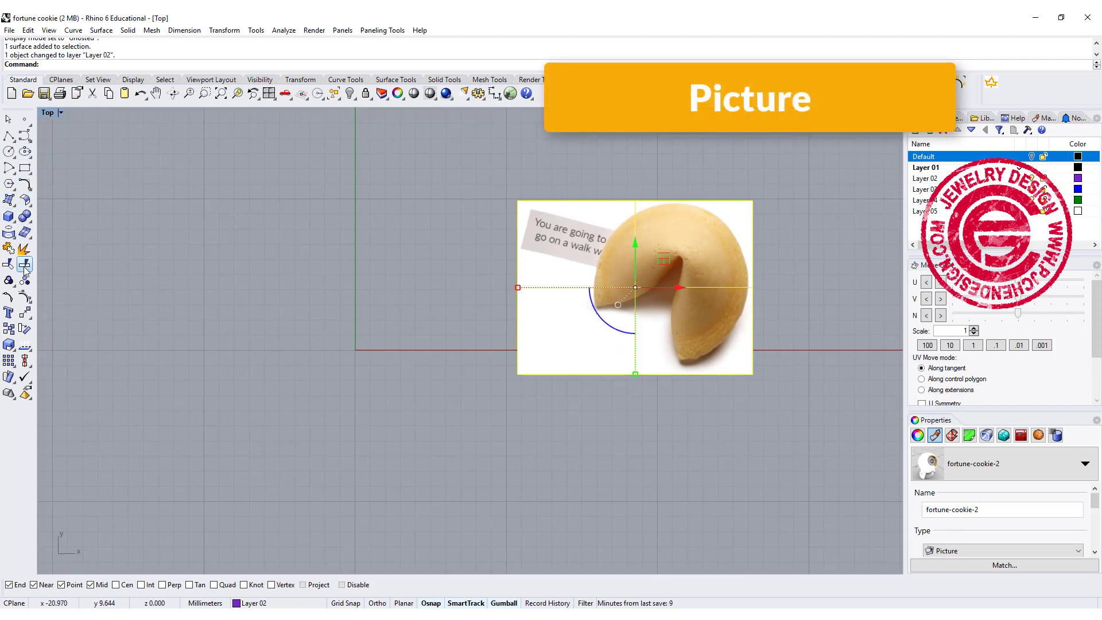
right_drag(229, 247, 268, 241)
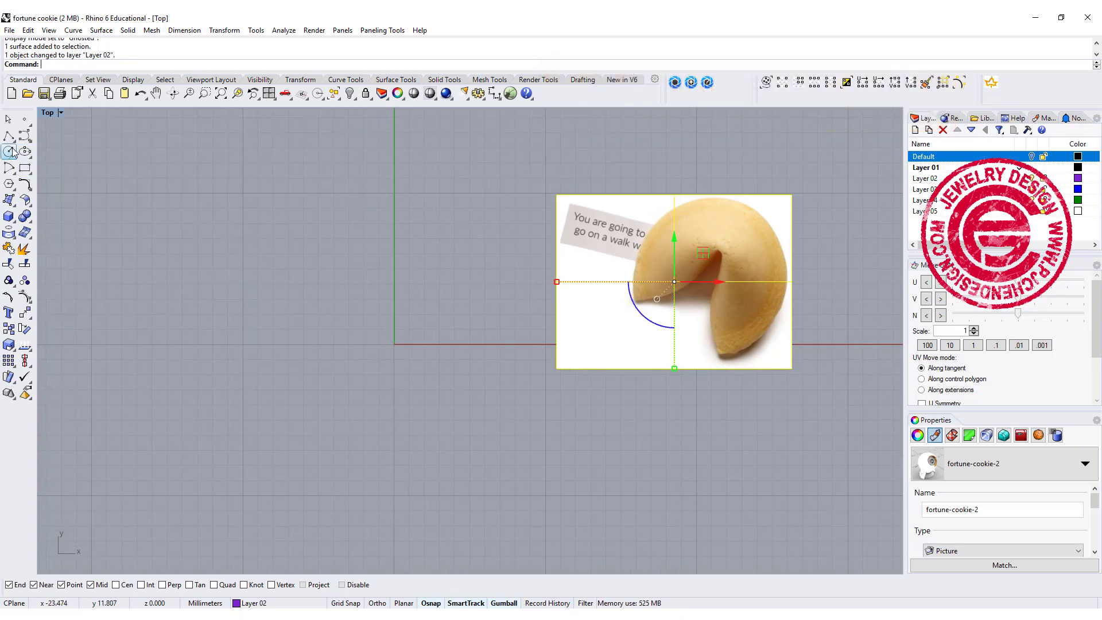
click(9, 152)
text(0)
key(Return)
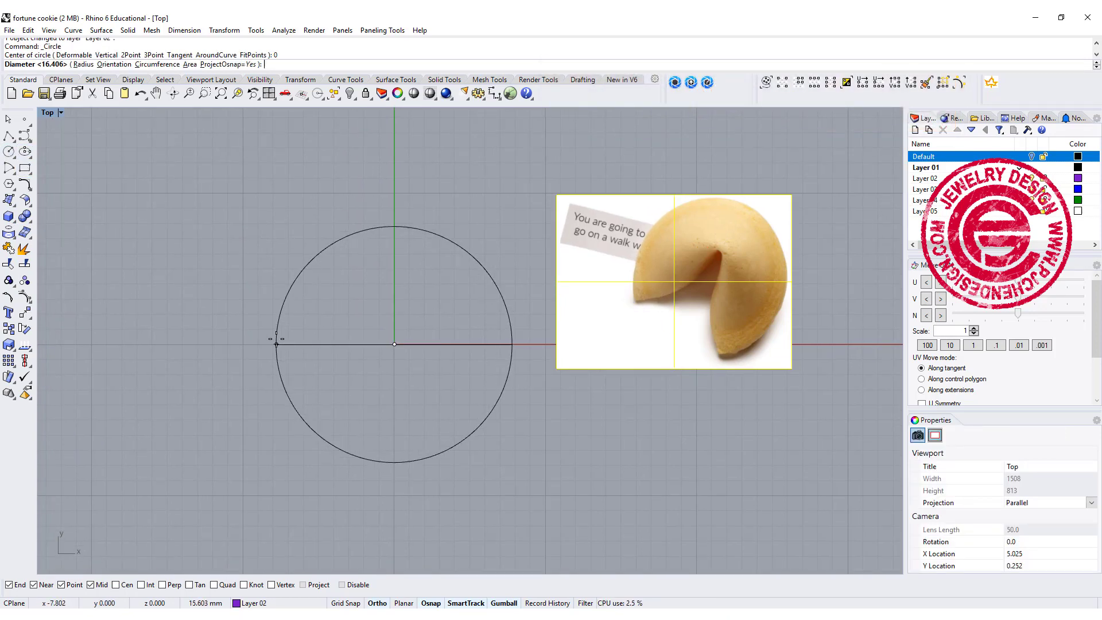
click(268, 338)
Step: Draw a single-segment polyline from the origin diagonally down to the left, ending just outside the circle
right_drag(421, 339, 356, 318)
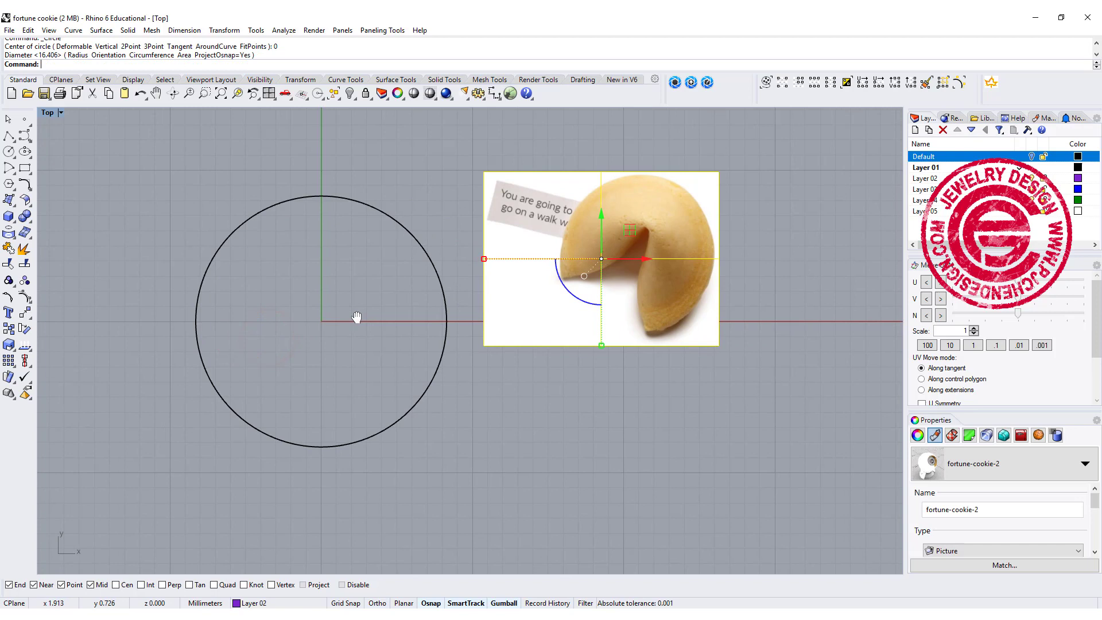
scroll(351, 319, down, 2)
click(9, 136)
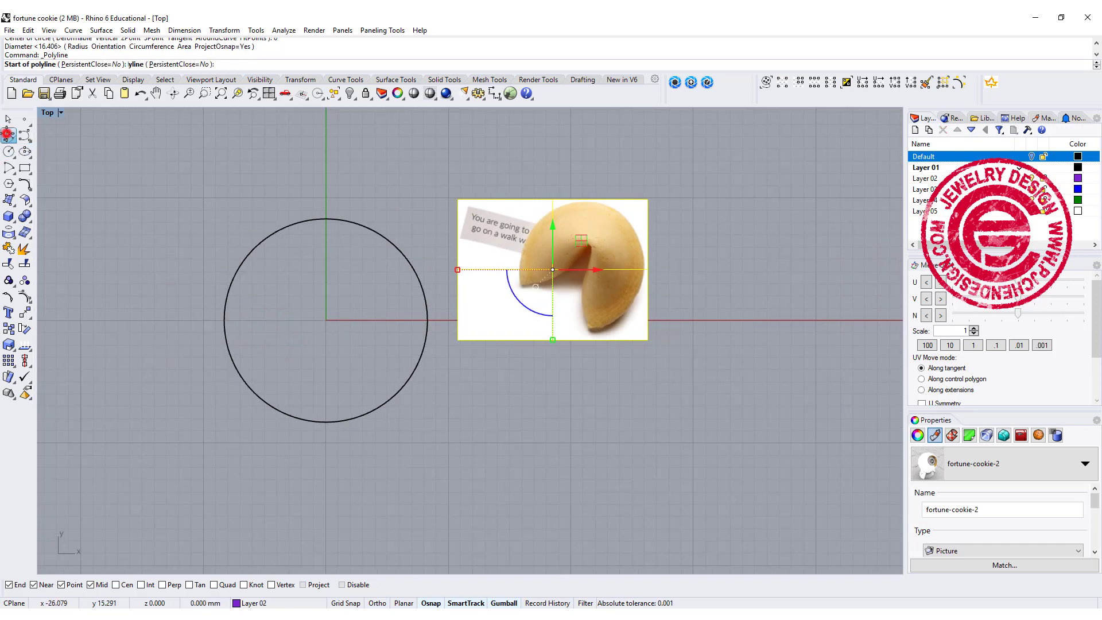
text(0)
key(Return)
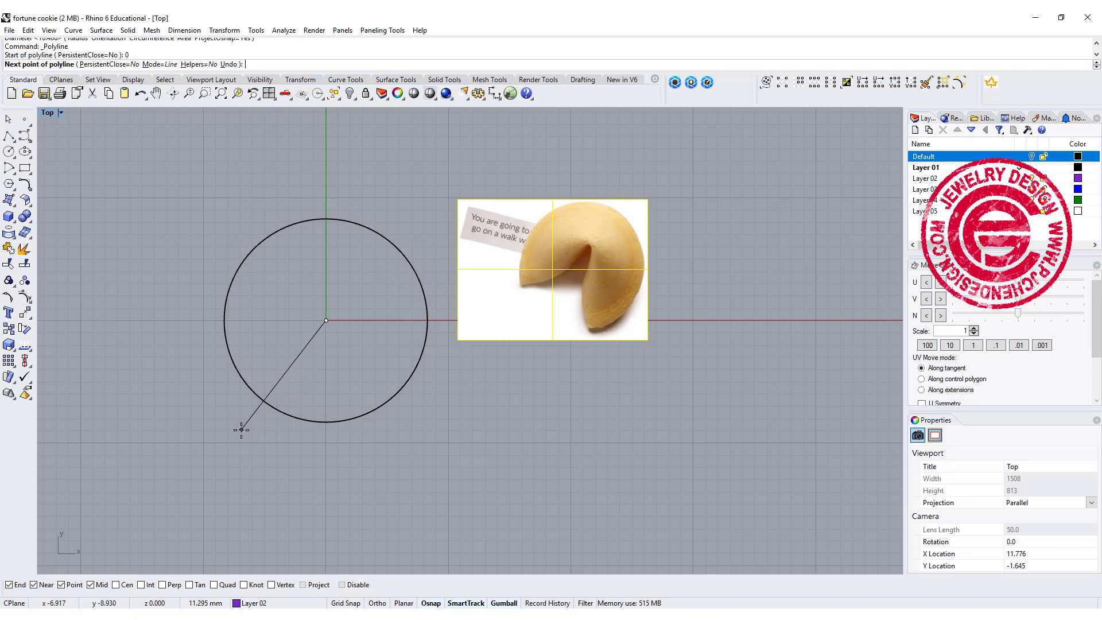
click(228, 418)
key(Return)
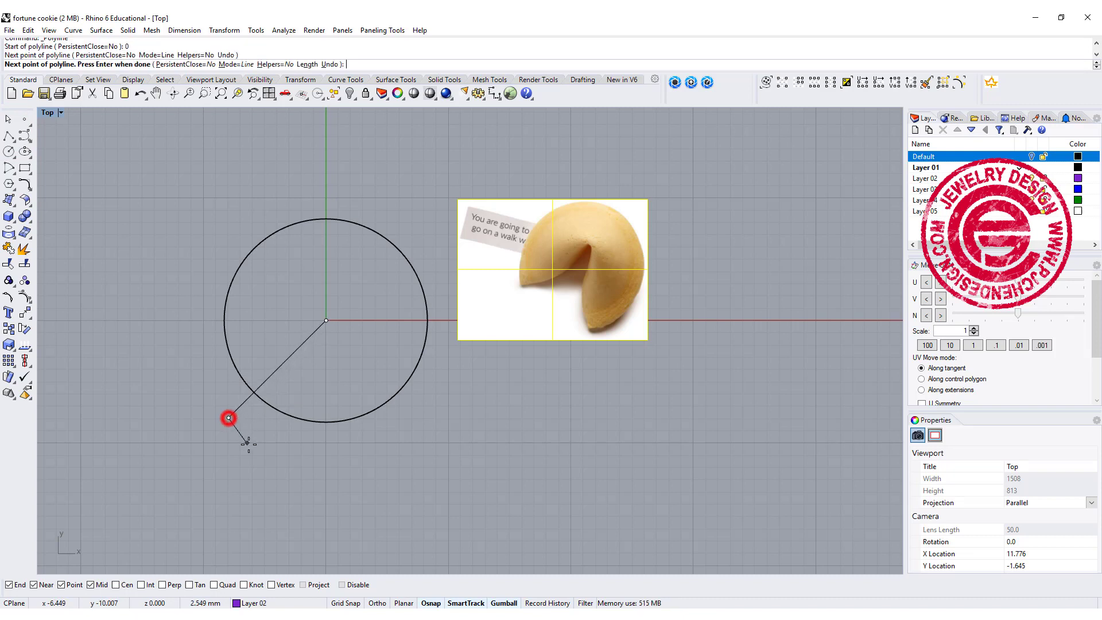
Step: Mirror the diagonal line across the vertical axis through the origin to form an inverted V
click(245, 400)
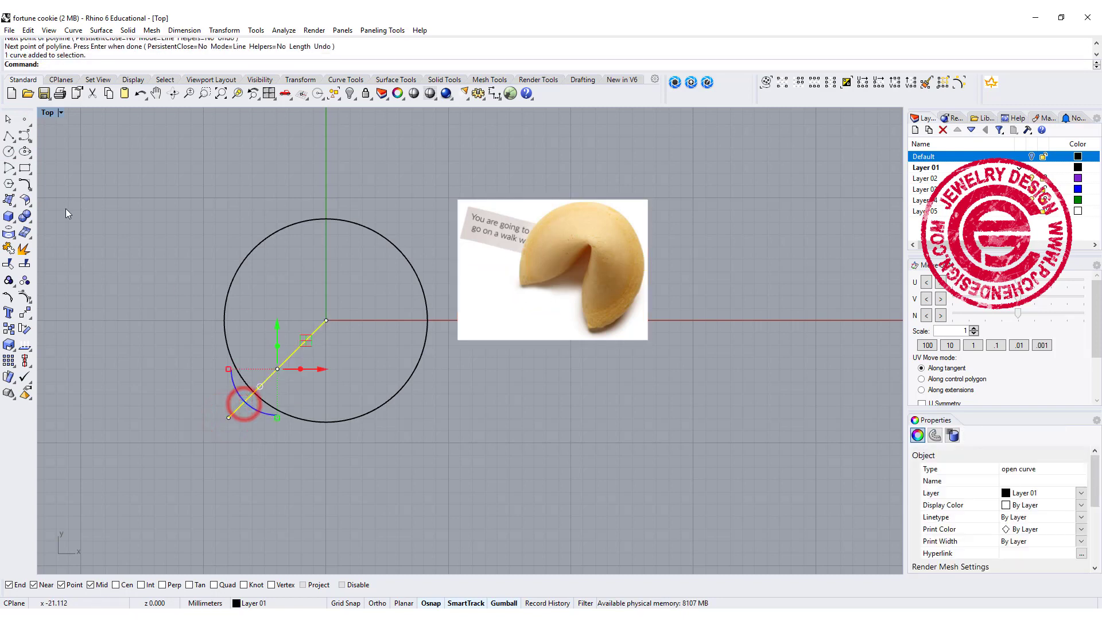
click(26, 315)
click(122, 314)
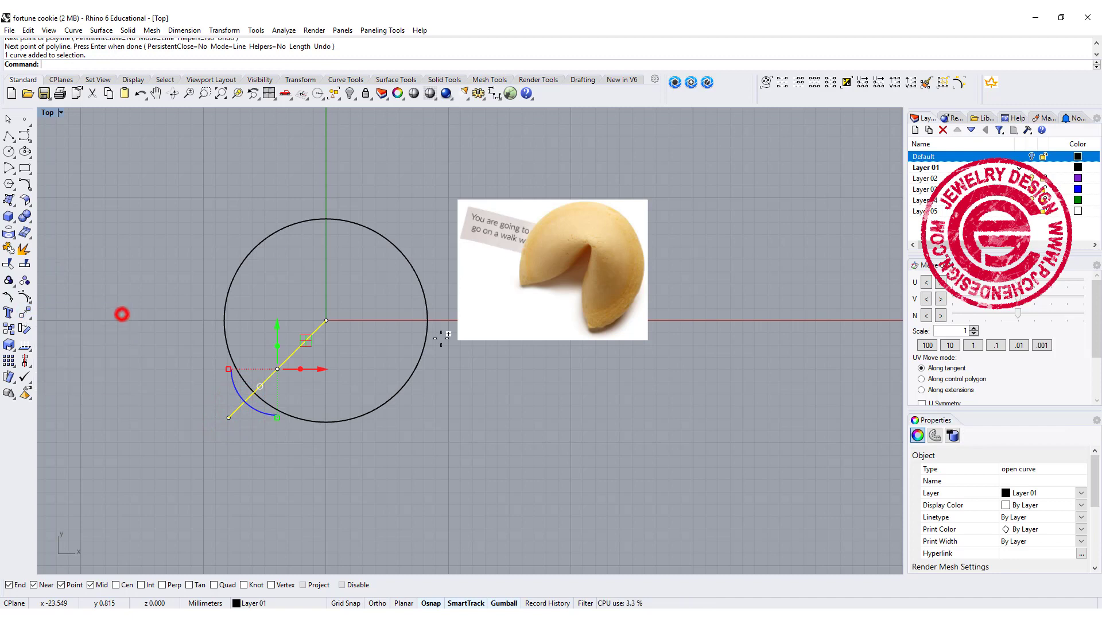
click(327, 320)
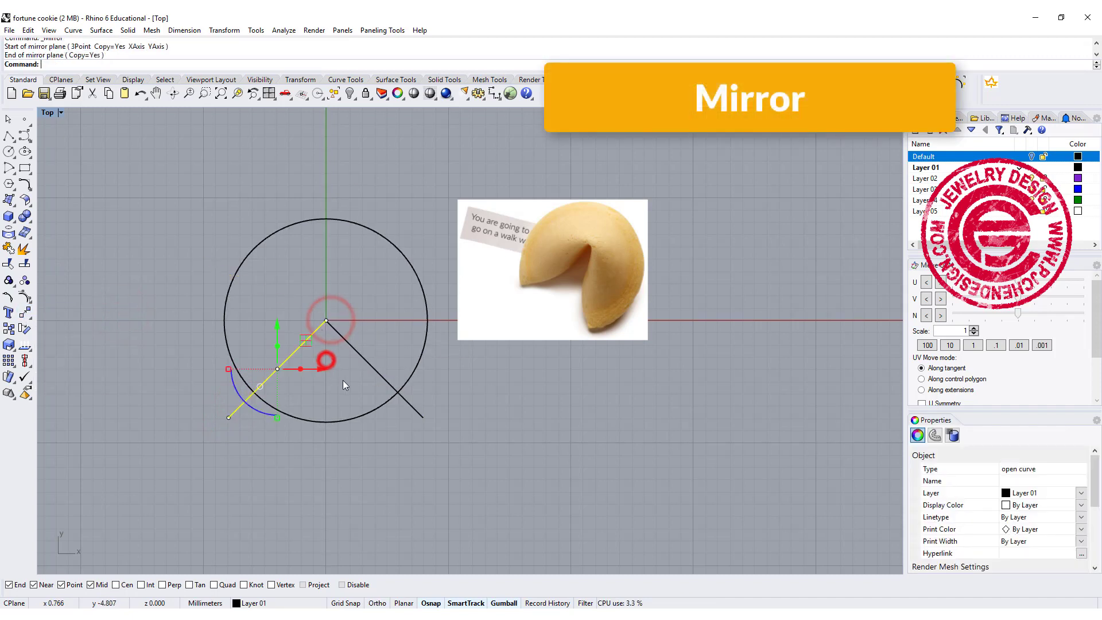
Step: Trim away the lower arc of the circle between the two diagonal lines
click(376, 369)
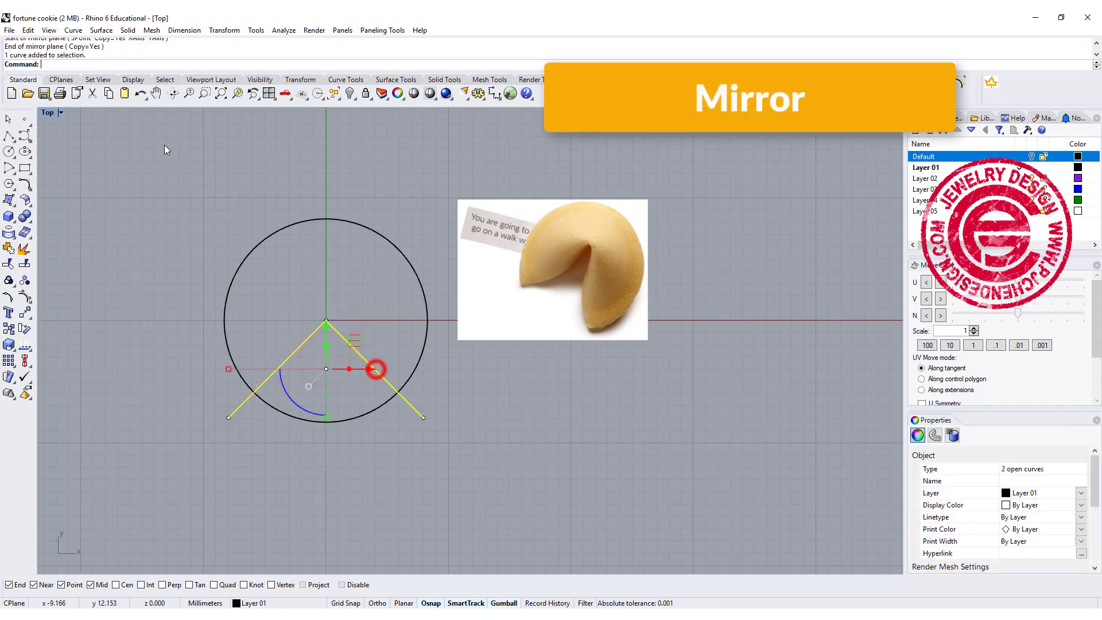
click(10, 265)
click(280, 413)
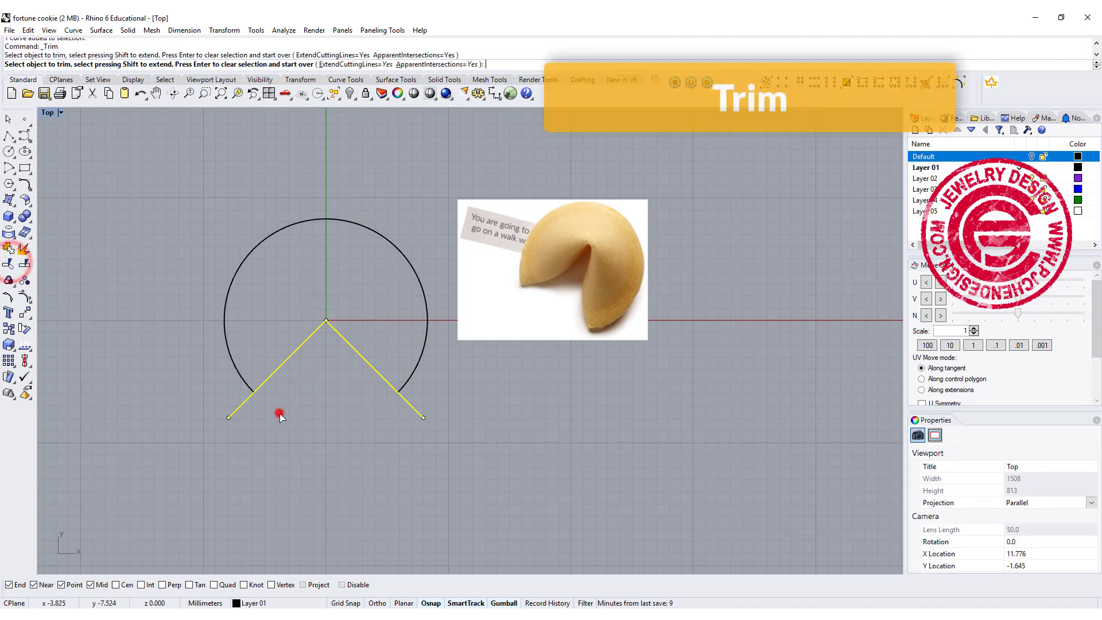
click(417, 461)
key(Return)
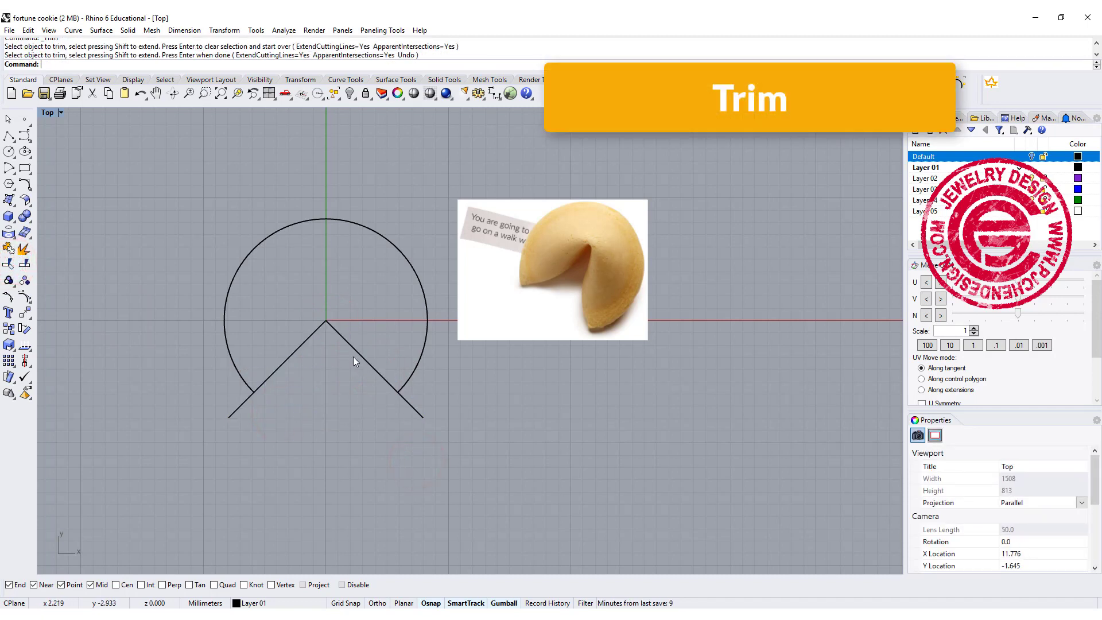
Step: Trim off both diagonal line ends that extend beyond the remaining arc
click(428, 309)
key(Return)
click(418, 409)
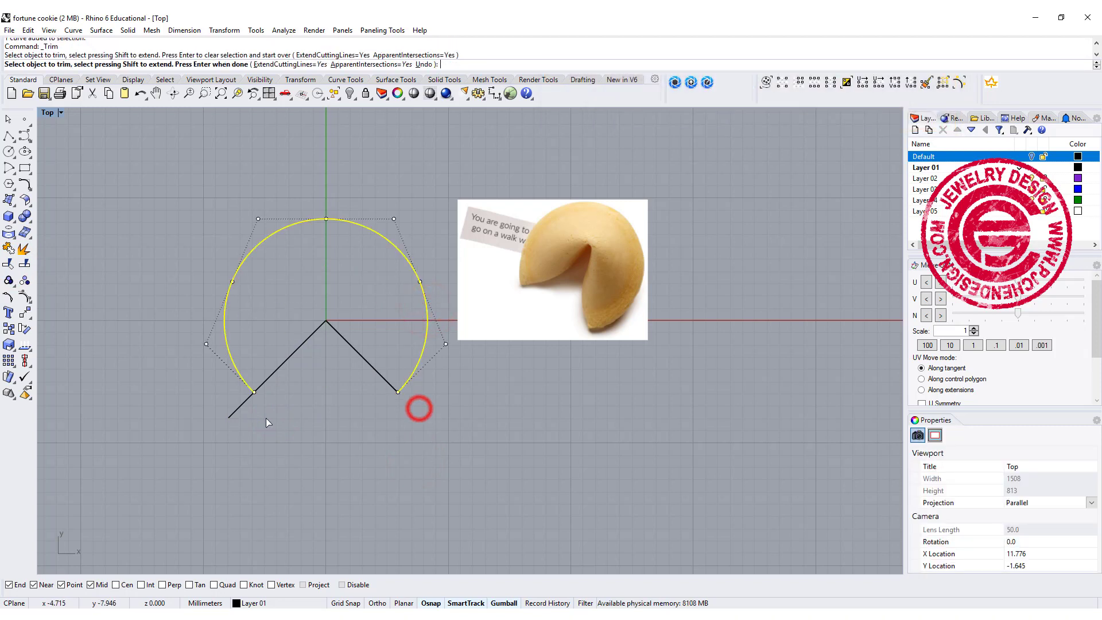
click(239, 403)
right_click(362, 442)
Step: Show the control points of both diagonal lines and move their shared apex straight up, slightly above the origin
scroll(371, 381, up, 4)
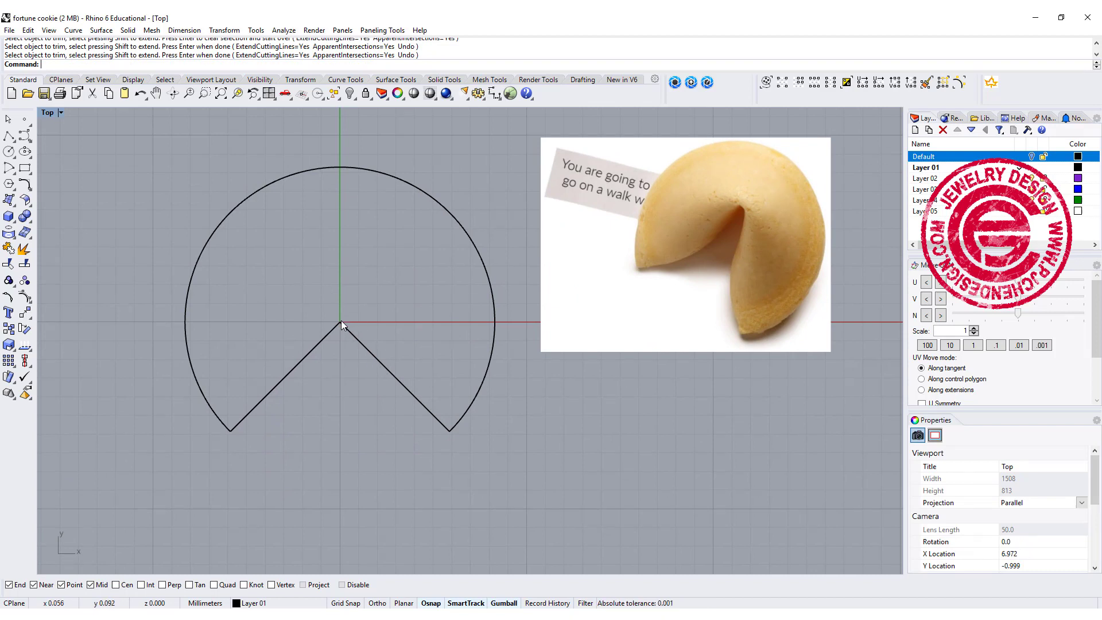
click(381, 361)
drag(438, 360, 394, 347)
click(10, 280)
drag(342, 274, 343, 244)
Step: Rebuild the two diagonal lines with a point count of 4 and degree 3
right_drag(366, 379, 352, 388)
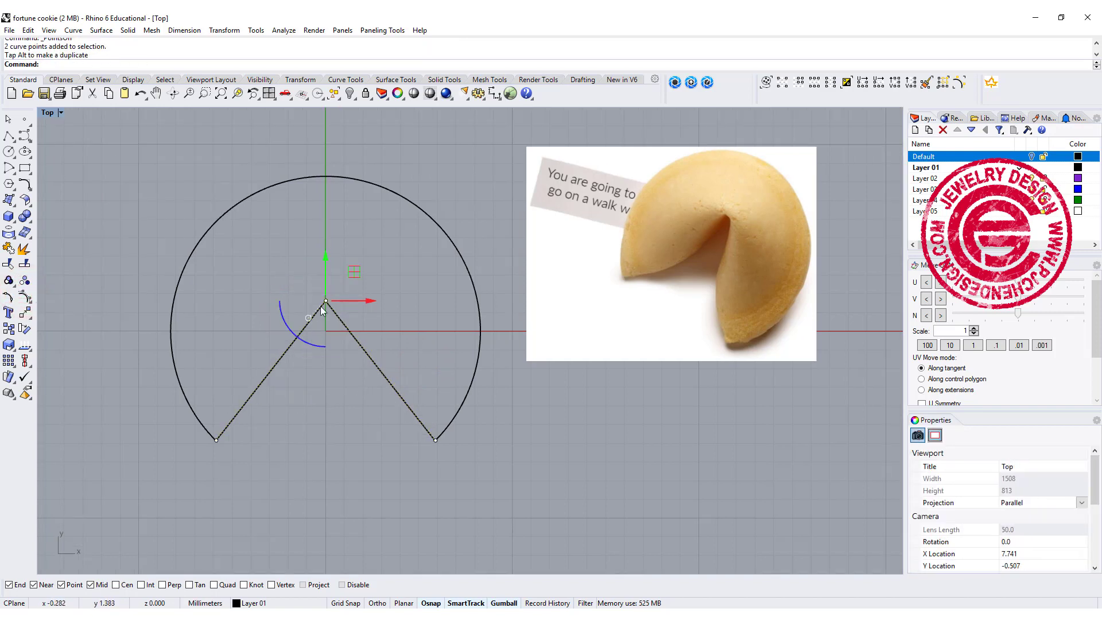
right_click(410, 366)
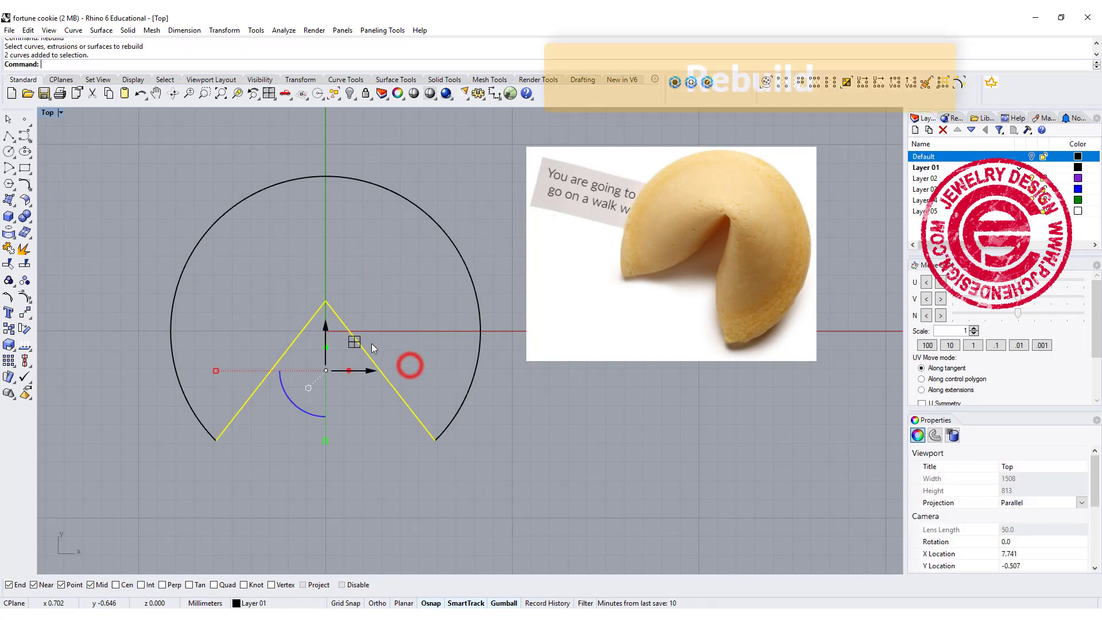
click(752, 162)
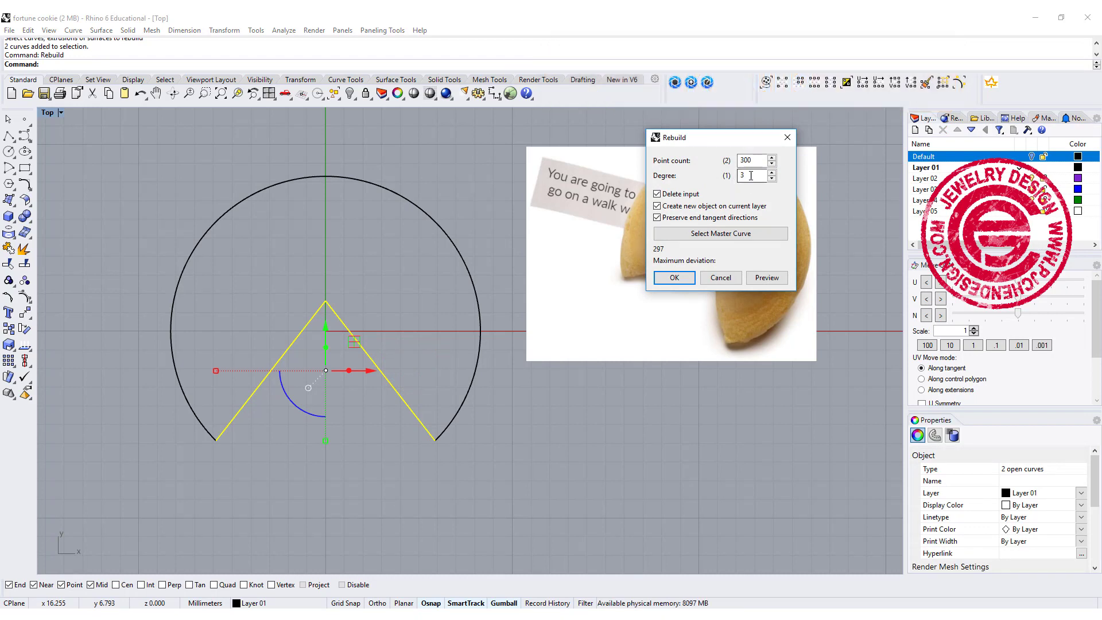
double_click(746, 161)
text(4)
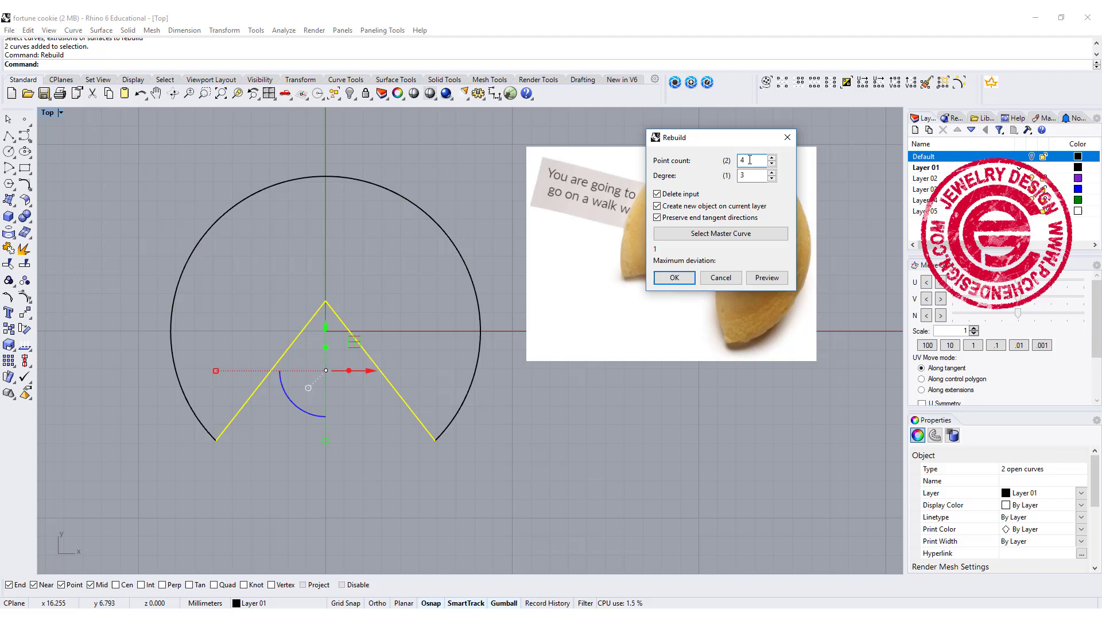
click(688, 282)
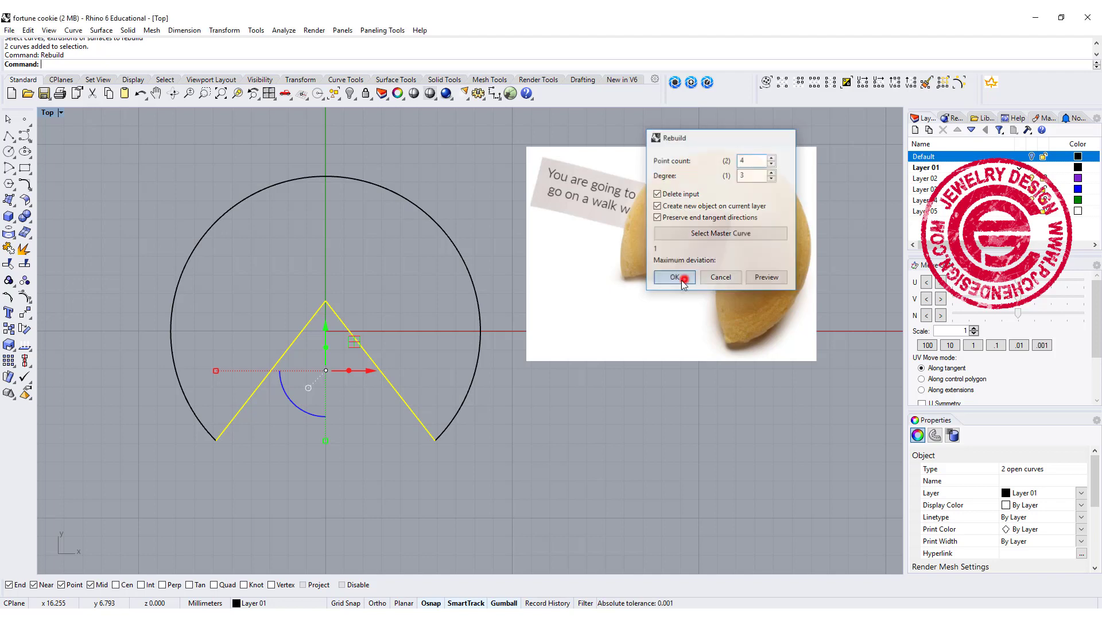
Step: Show the rebuilt lines' control points and move the right line's two middle points inward and down to bow it
click(30, 296)
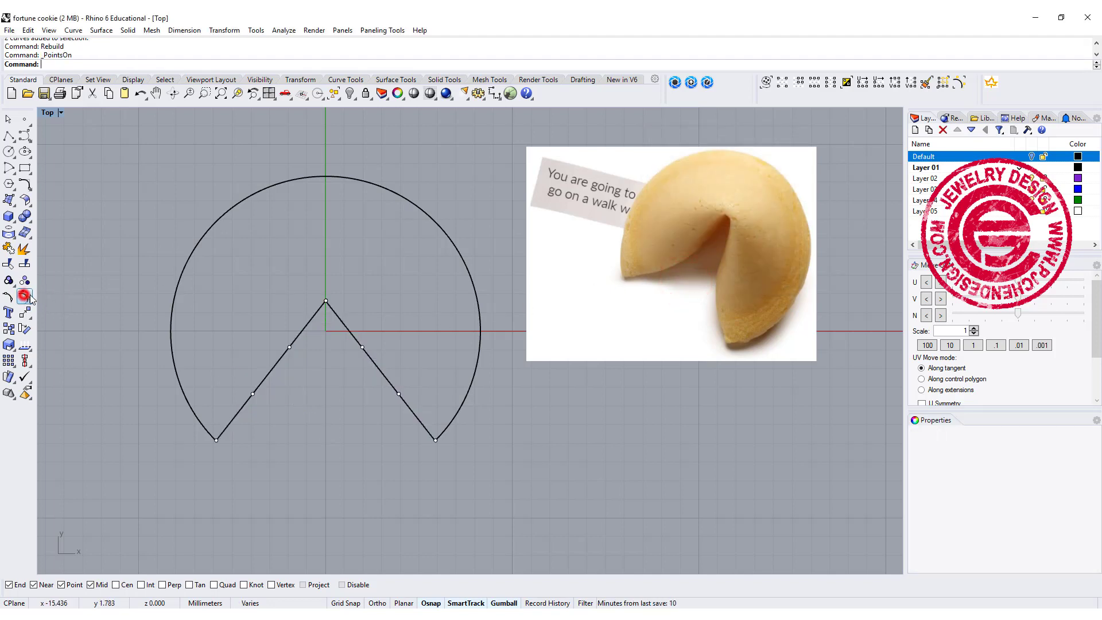
drag(337, 344, 424, 409)
drag(428, 370, 386, 363)
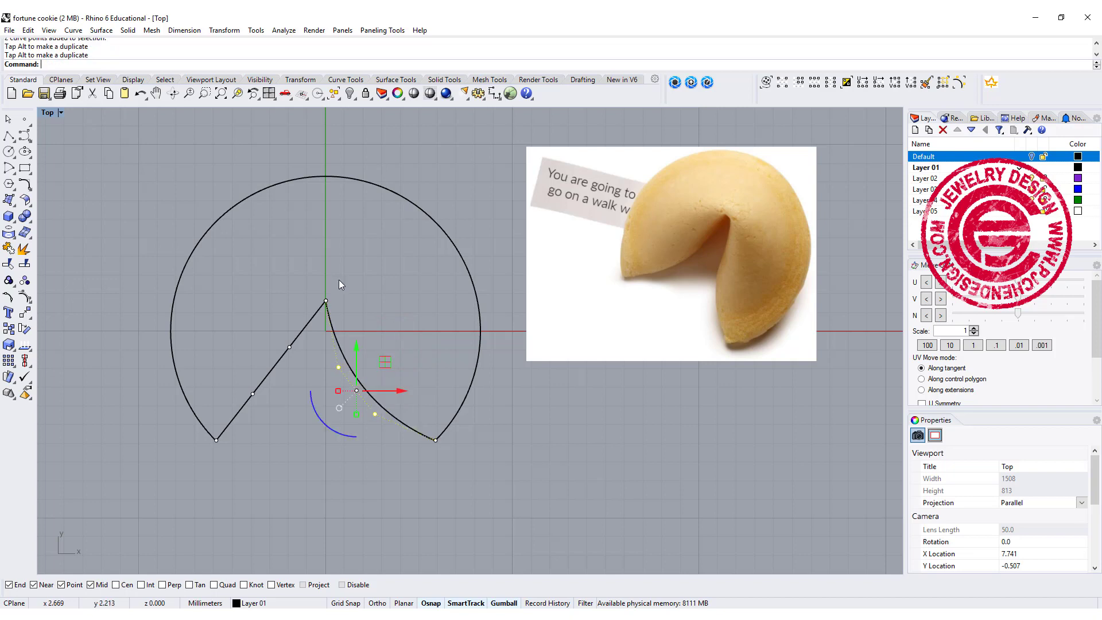
Step: Delete the straight diagonal line on the left side of the notch
click(319, 456)
click(291, 351)
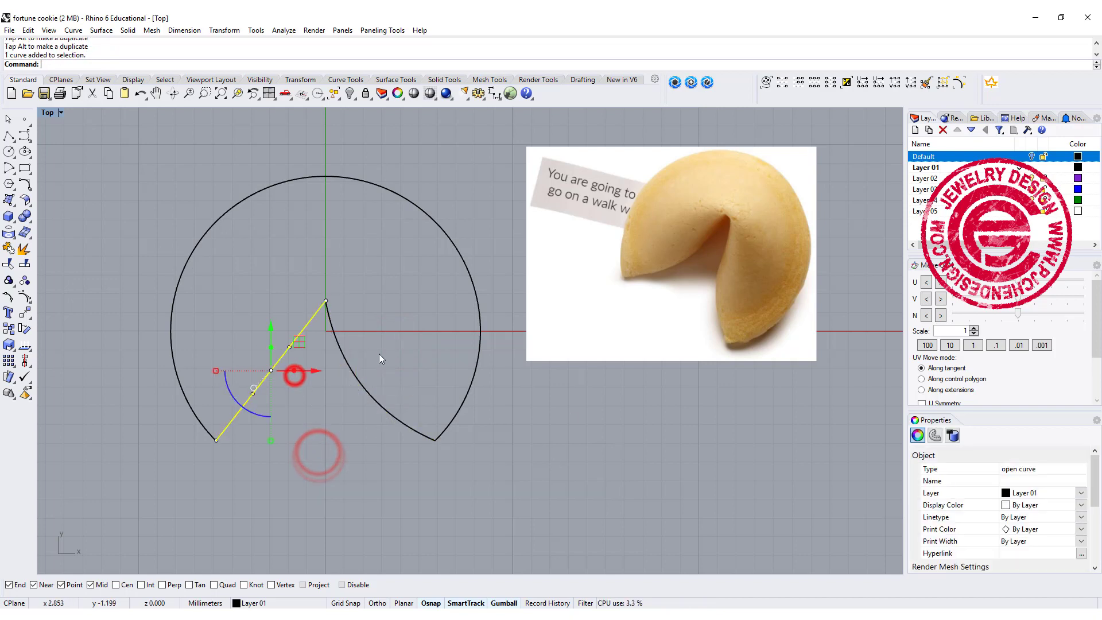
key(Delete)
Step: Mirror the bowed right curve across a vertical line through its upper end to complete the notch
click(346, 374)
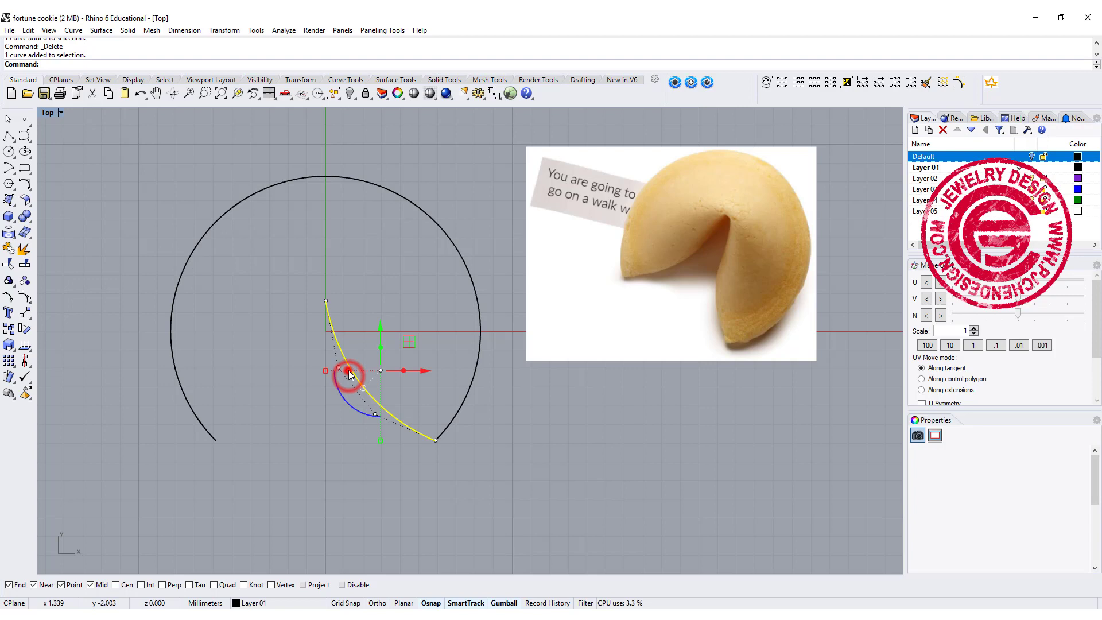
click(24, 313)
click(124, 320)
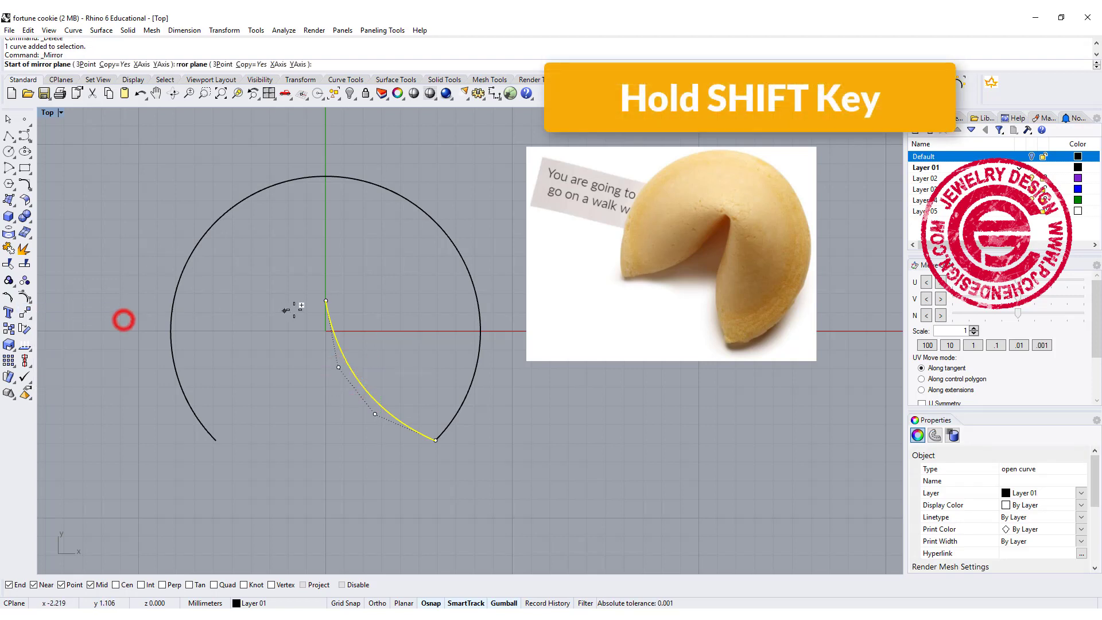
click(326, 301)
shift+click(329, 451)
click(410, 325)
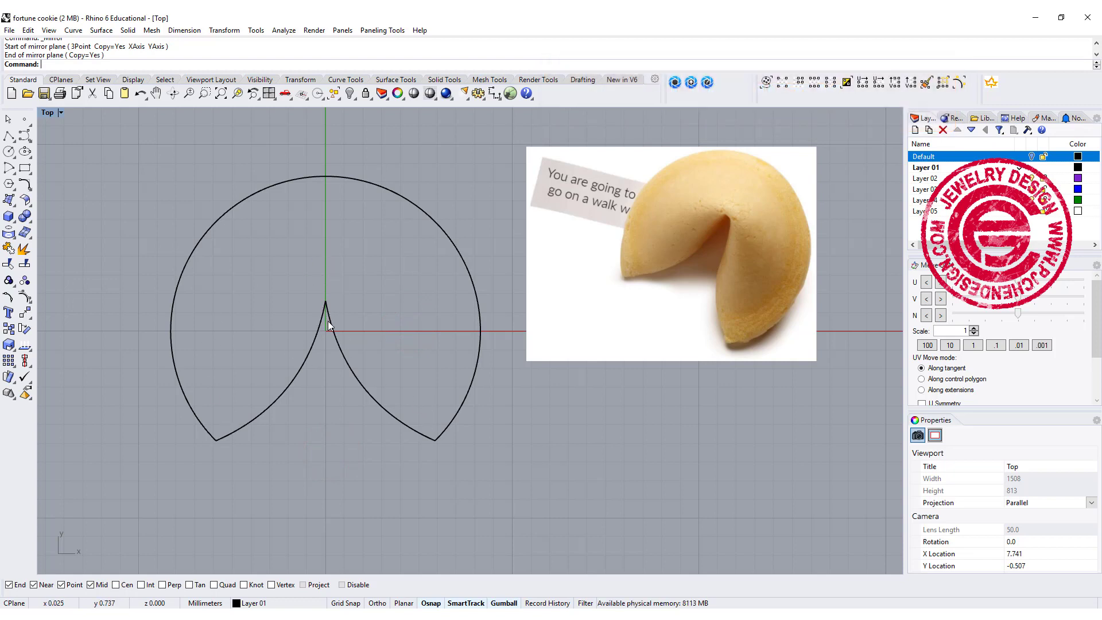
Step: Fillet the notch's apex between the two bowed curves with a radius of 0.5
drag(383, 330, 251, 320)
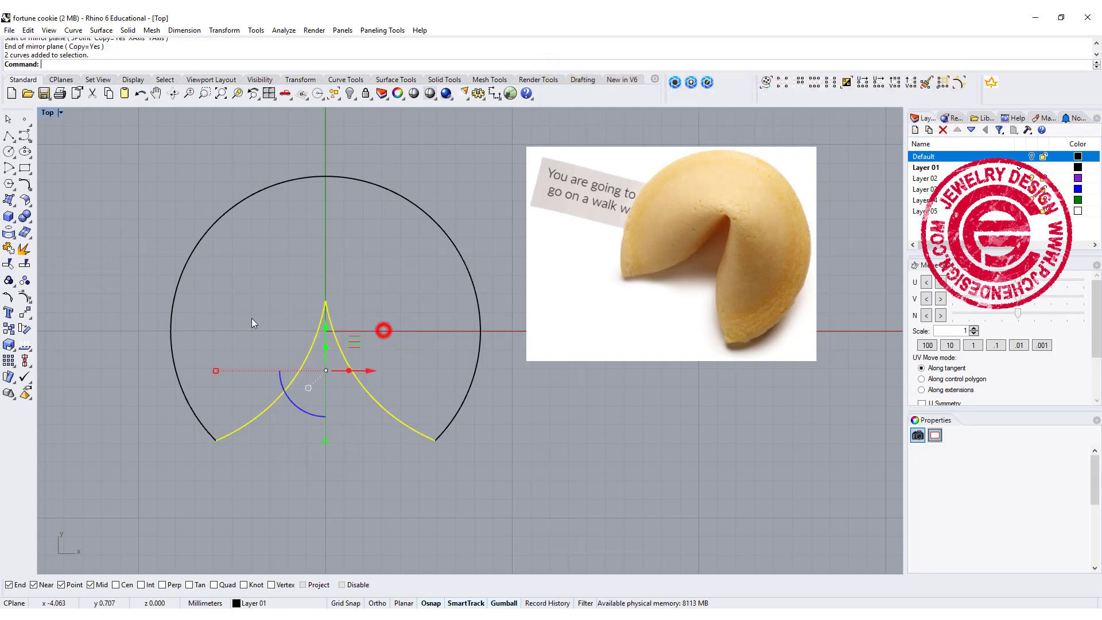
click(26, 185)
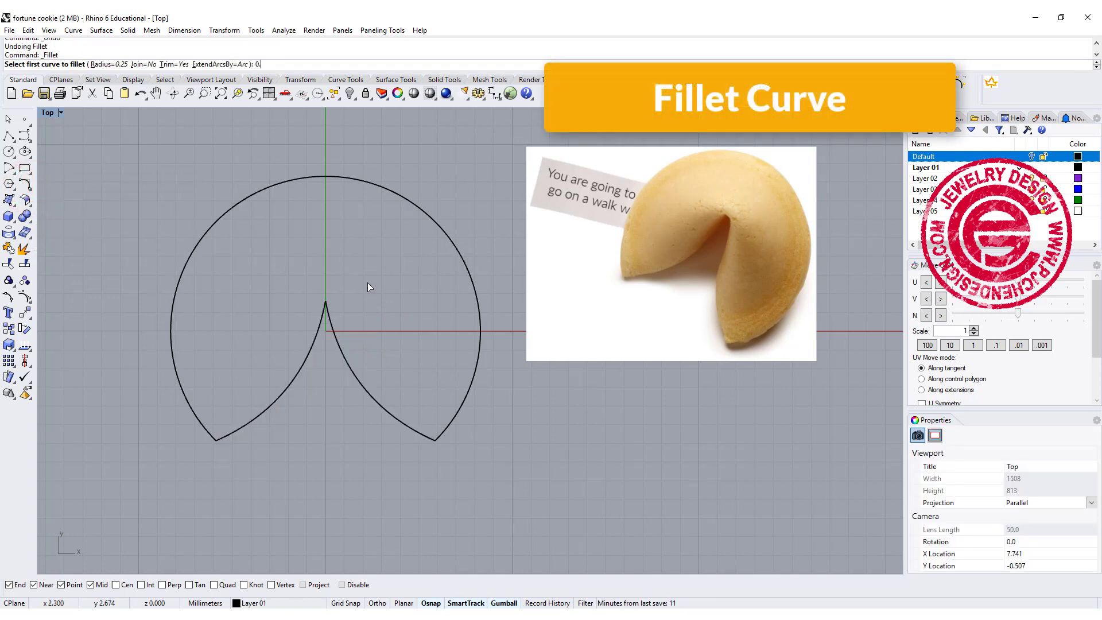
text(0.5)
key(Return)
click(318, 319)
click(332, 319)
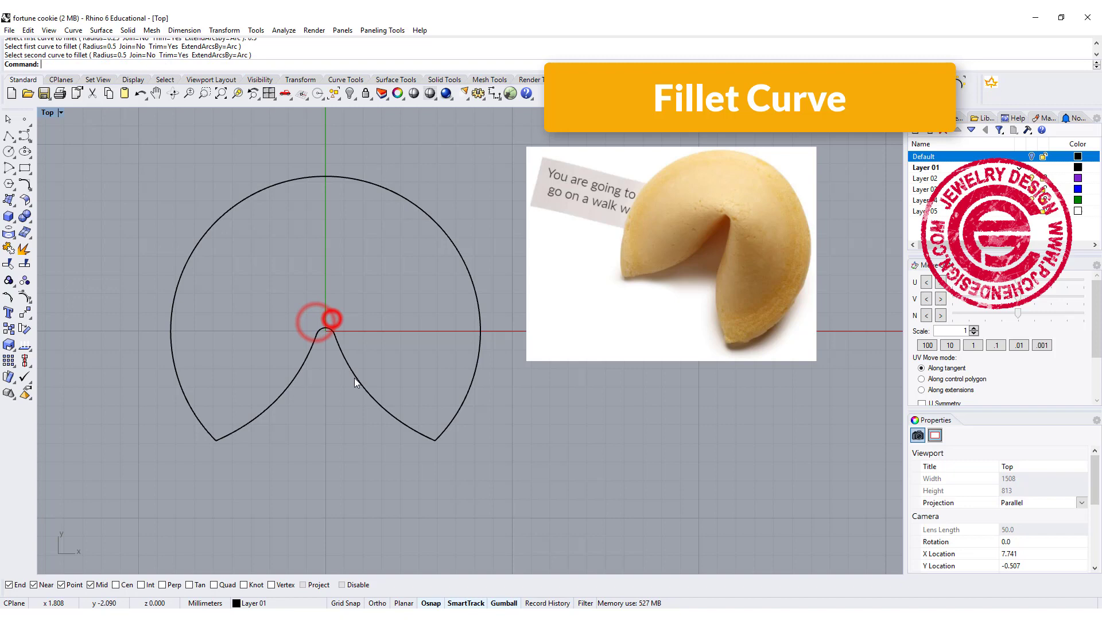
Step: Fillet the two lower tips between the outer arc and the bowed curves with the same 0.5 radius
key(Return)
click(208, 432)
click(223, 436)
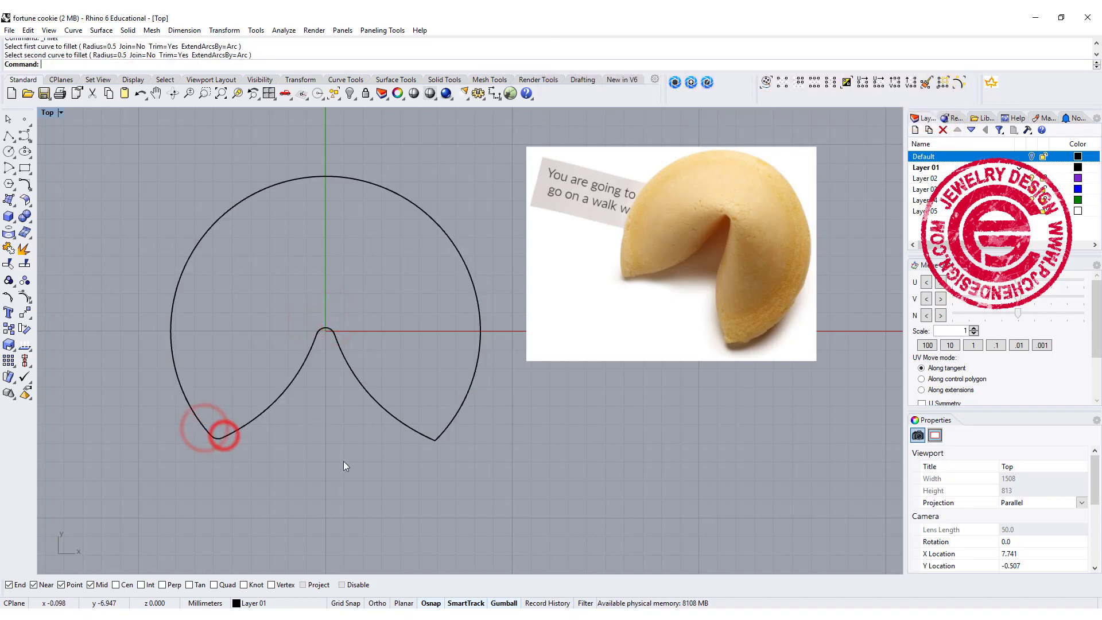
key(Return)
click(429, 434)
click(446, 429)
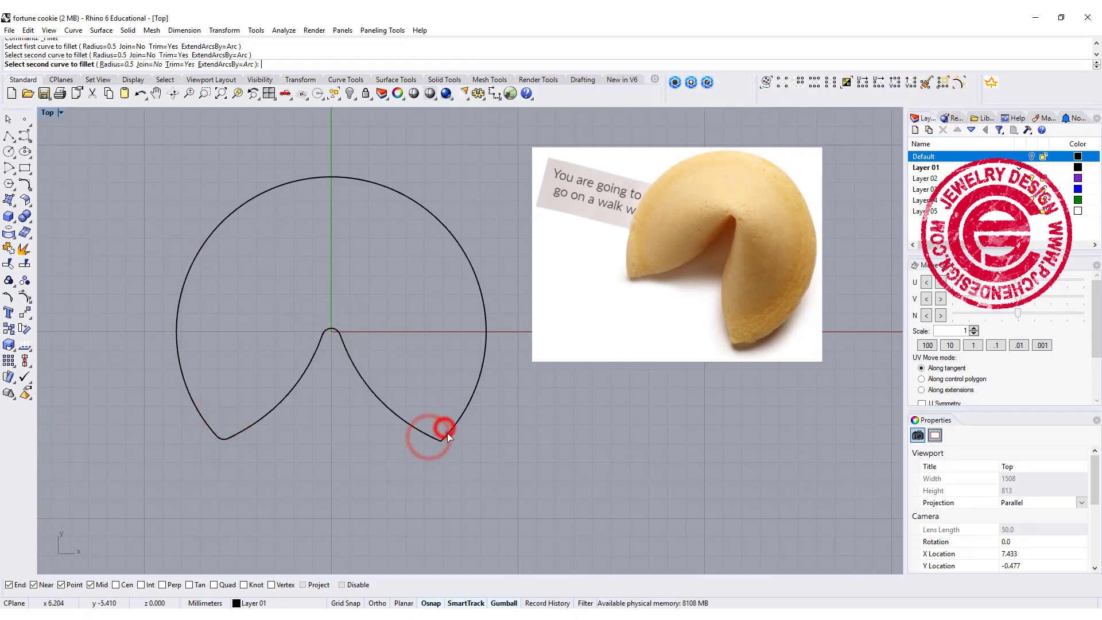
click(480, 477)
Step: Join the two bowed notch curves and the fillet at their apex into one open curve
scroll(436, 430, down, 4)
right_drag(415, 347, 411, 359)
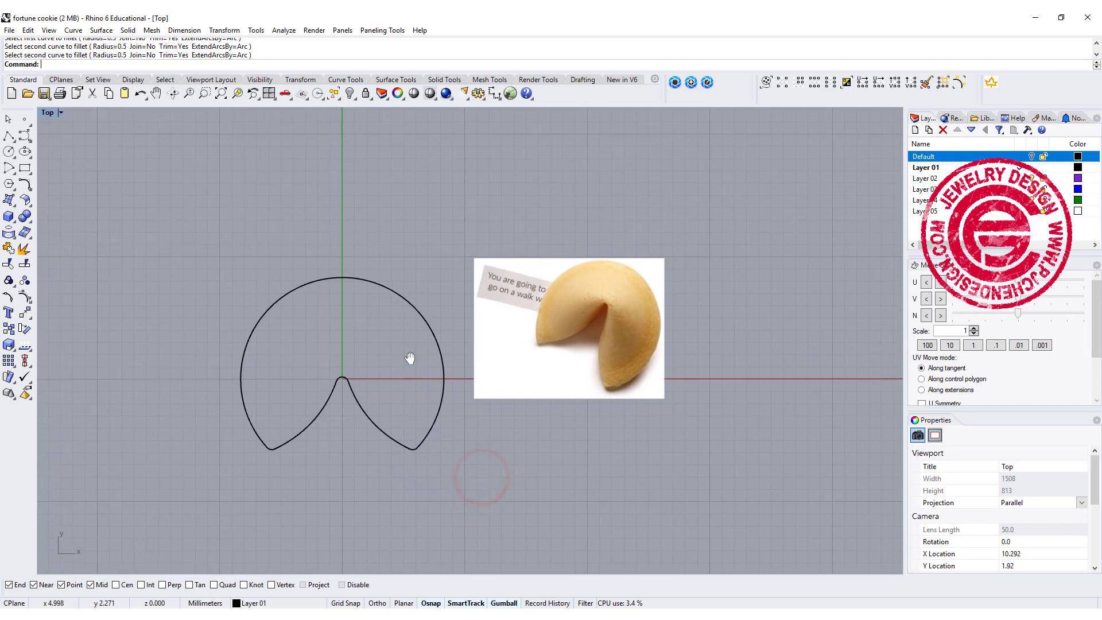
scroll(370, 373, up, 2)
scroll(371, 376, up, 1)
drag(403, 406, 263, 356)
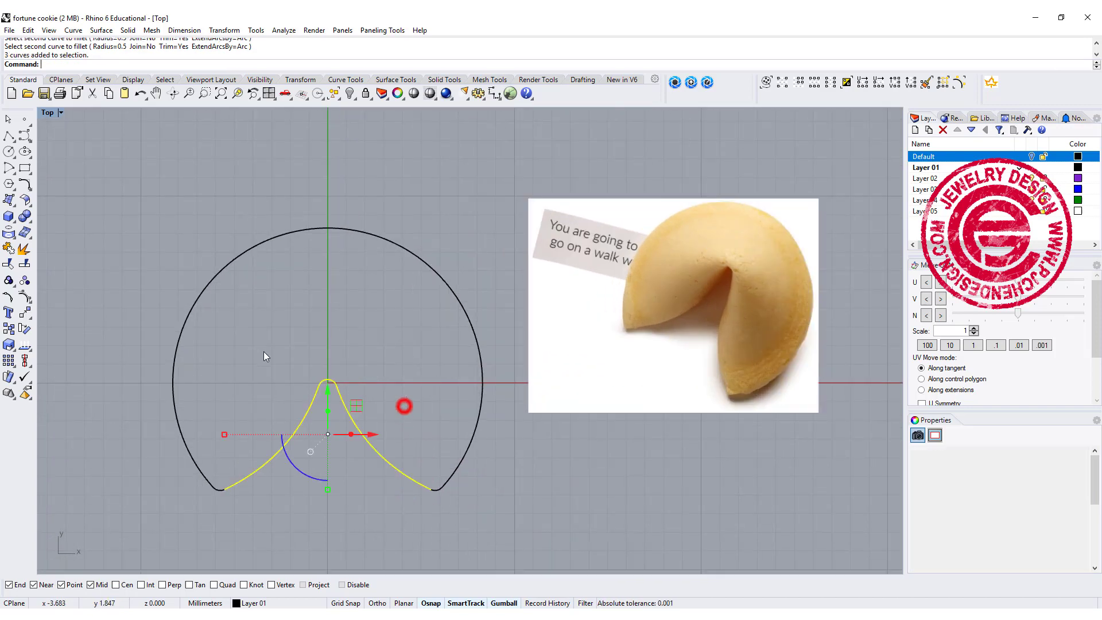
click(26, 298)
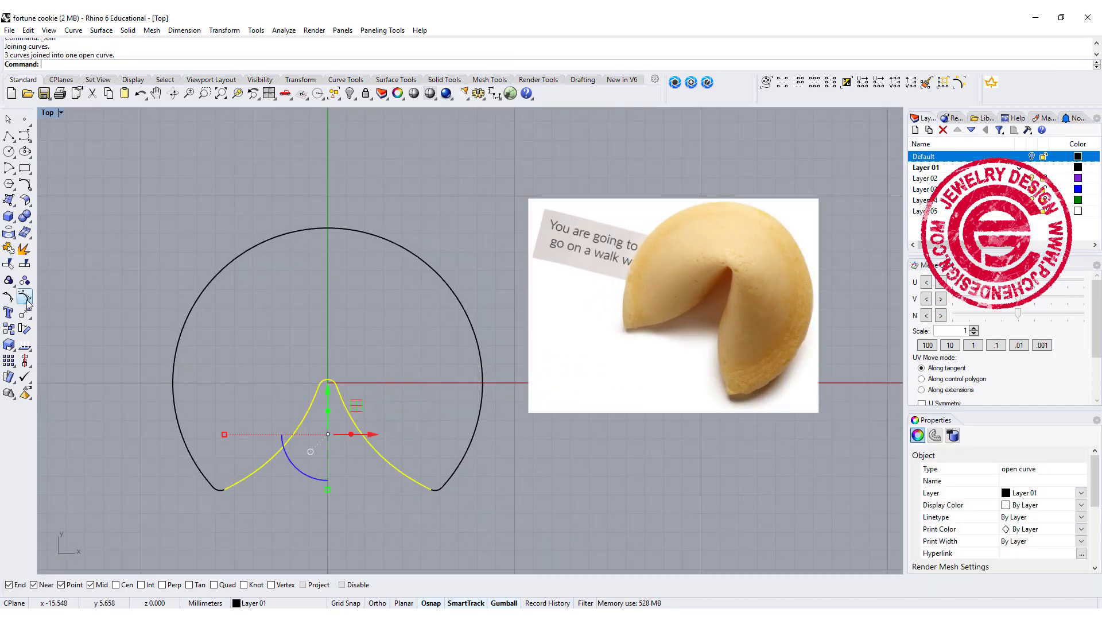
Step: Move the control points around the notch's apex straight up by about 1.2 mm, towards the outer arc
click(27, 298)
drag(249, 336, 396, 416)
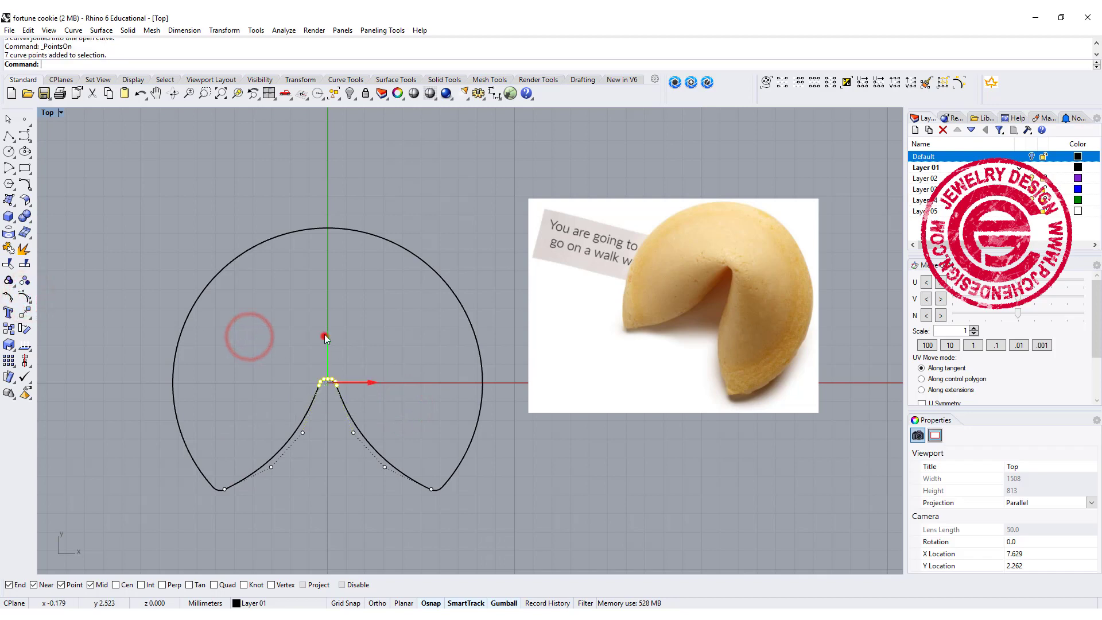
drag(324, 335, 329, 317)
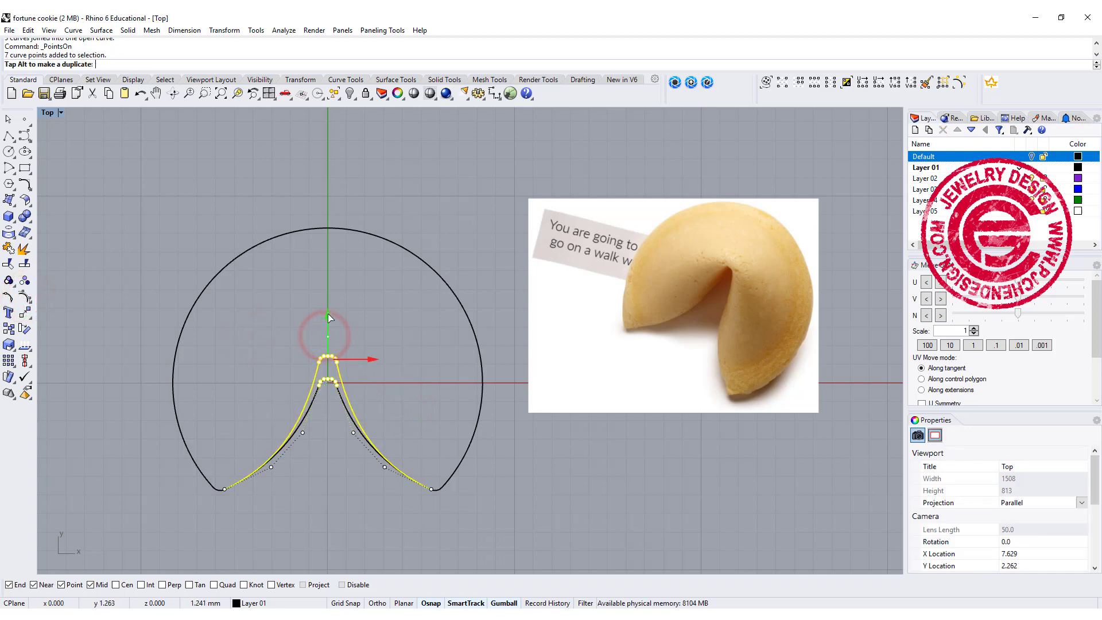
click(389, 354)
mouse_move(380, 379)
right_down()
mouse_move(384, 333)
mouse_move(380, 357)
mouse_move(368, 334)
mouse_move(449, 349)
mouse_move(420, 356)
right_up()
key(Escape)
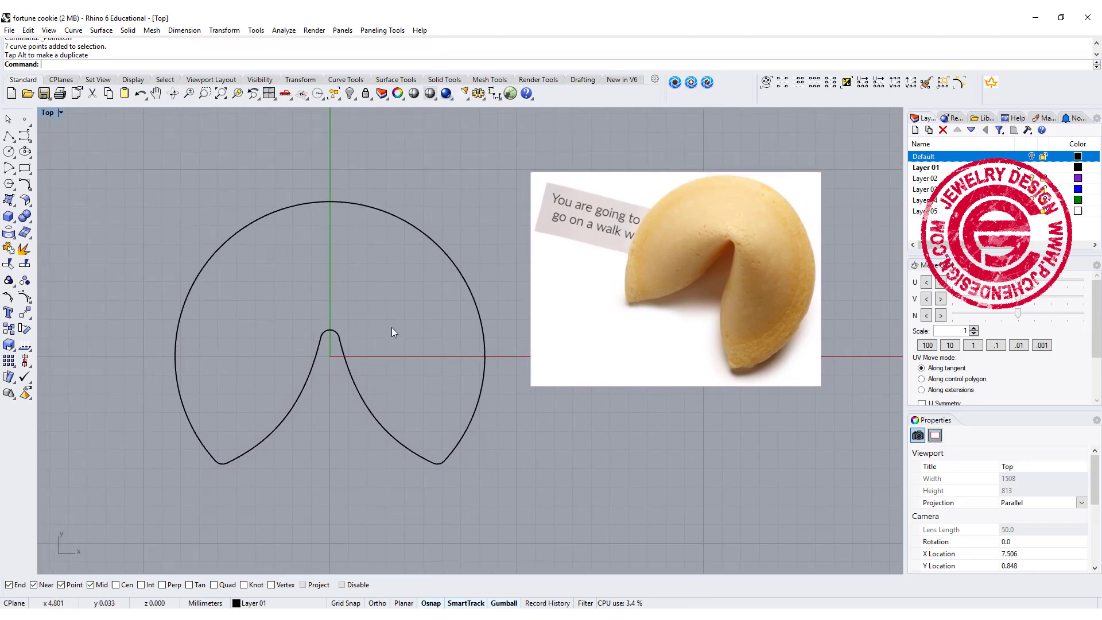
Step: Draw a polyline from the notch apex's midpoint, vertically up about 5 mm, then down to the outer arc's midpoint
right_drag(424, 400, 442, 406)
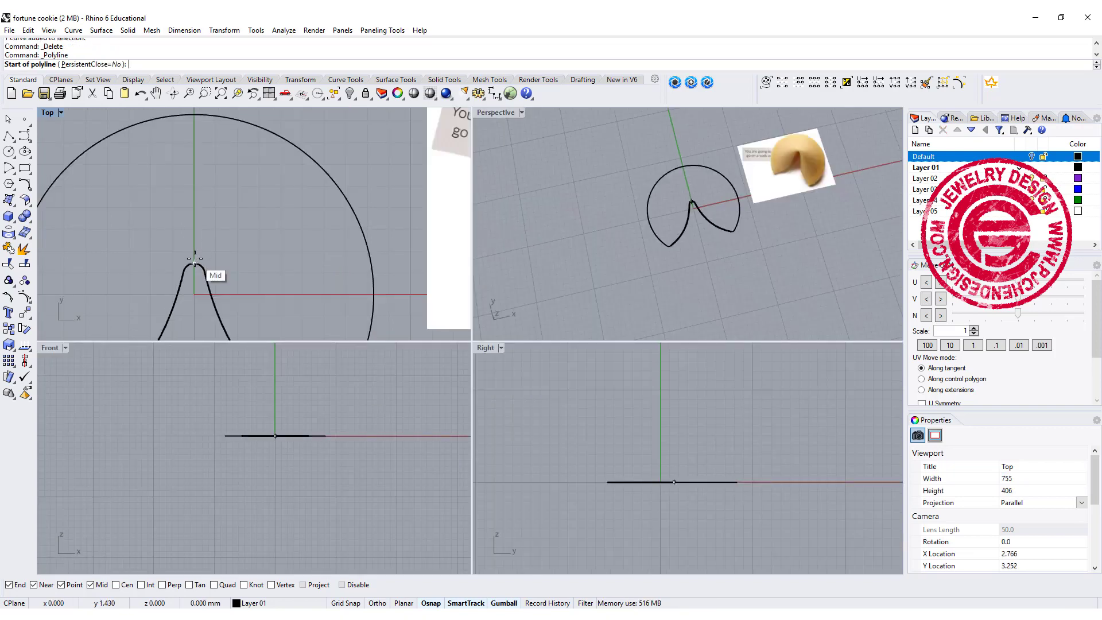
click(195, 259)
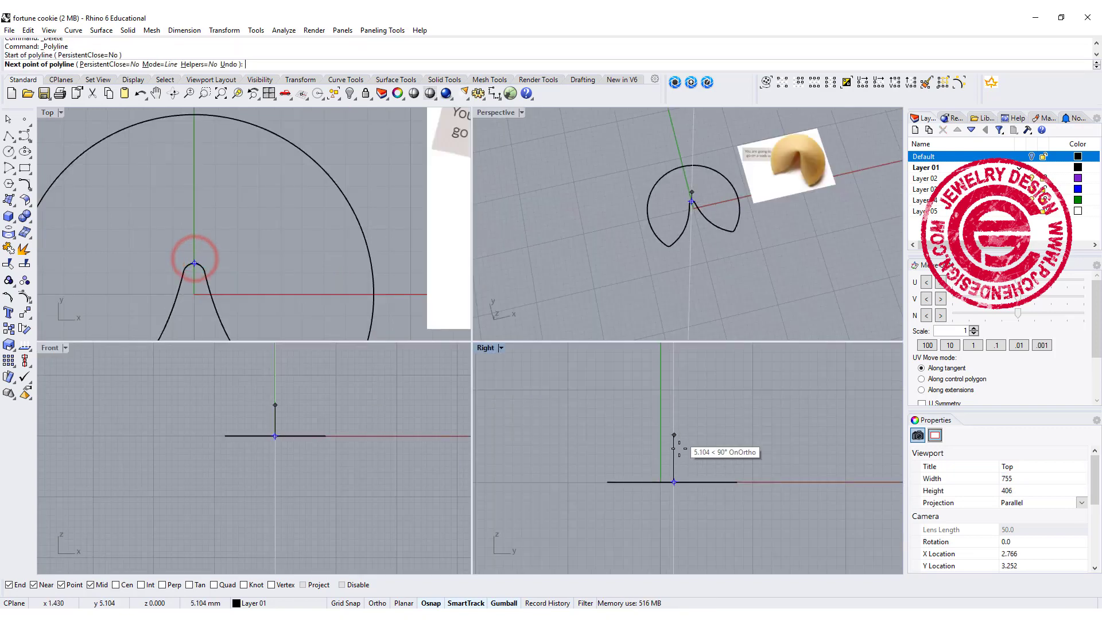
click(678, 438)
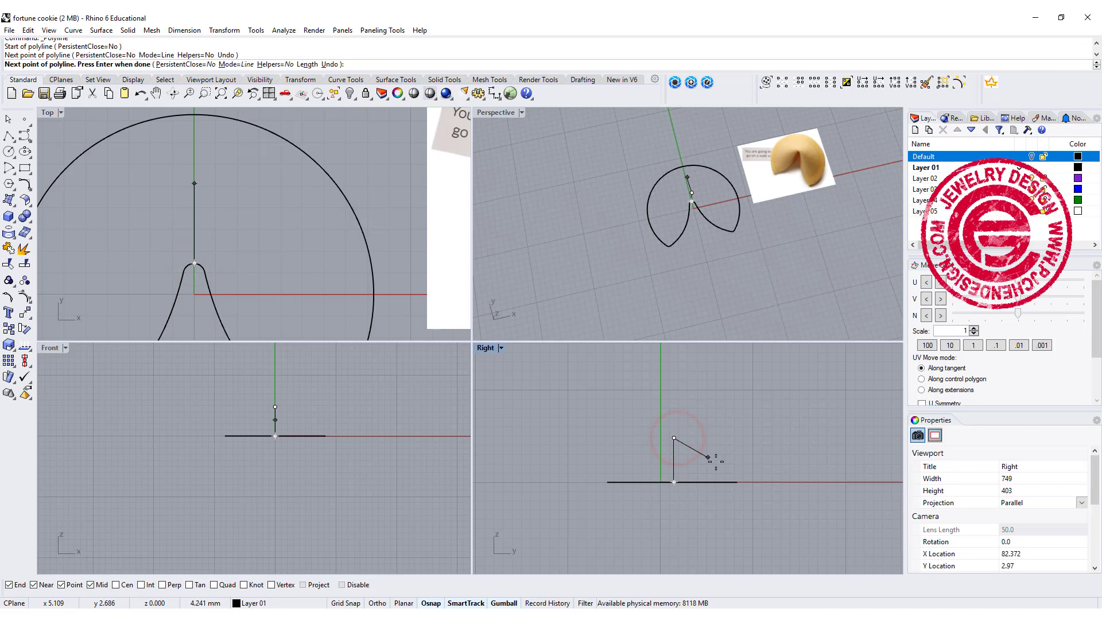
click(734, 481)
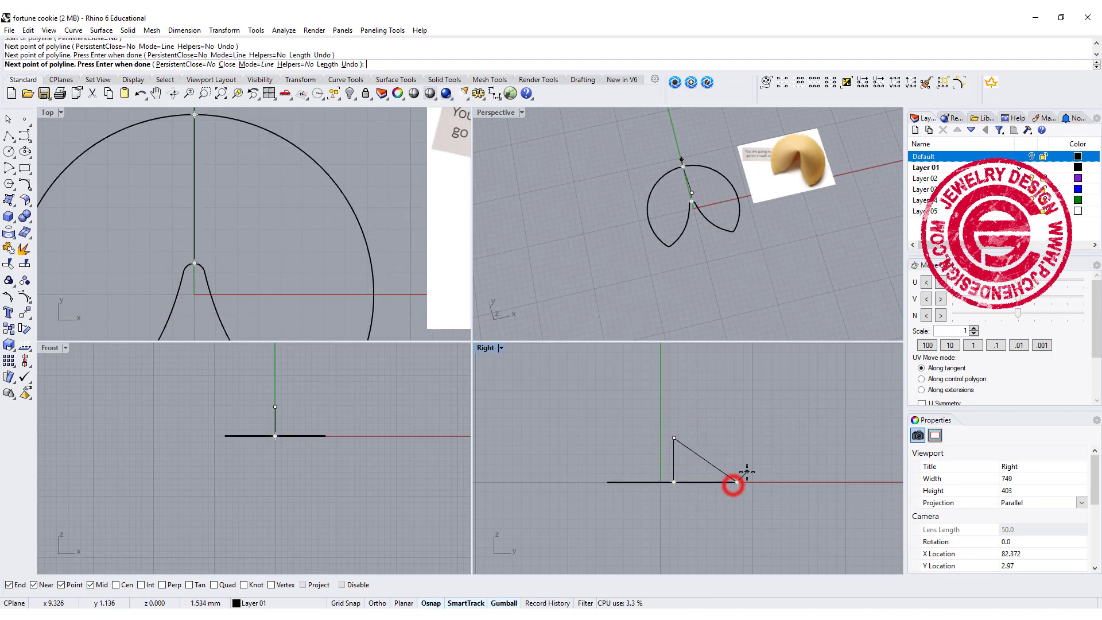
key(Return)
Step: Rebuild the upright polyline with a point count of 5 and degree 3, keeping the input deletion on
scroll(711, 449, up, 5)
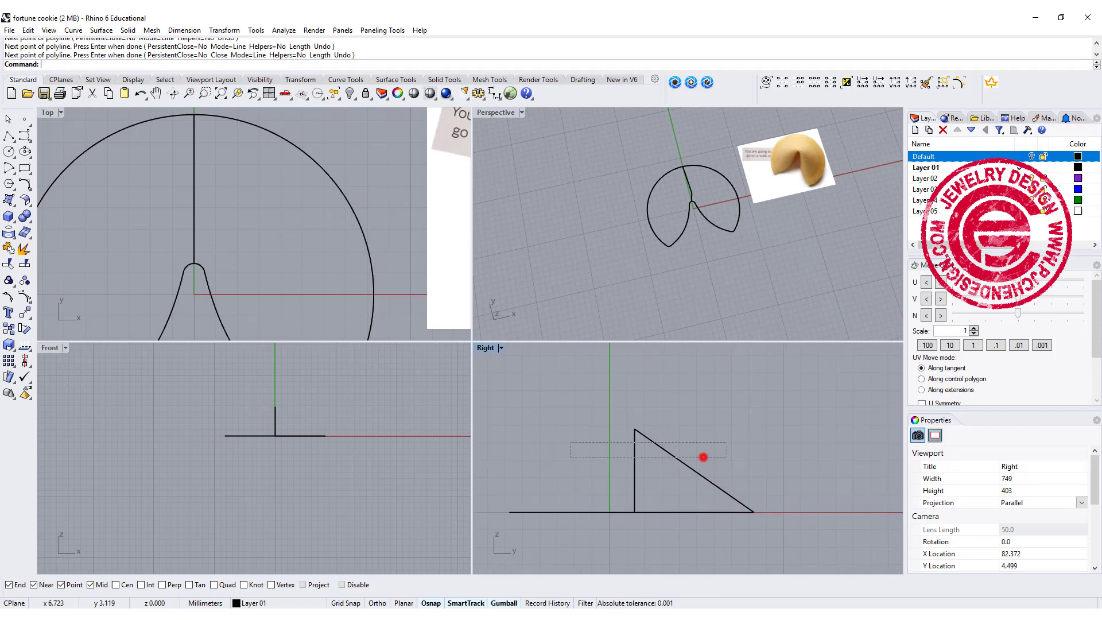
drag(703, 456, 703, 457)
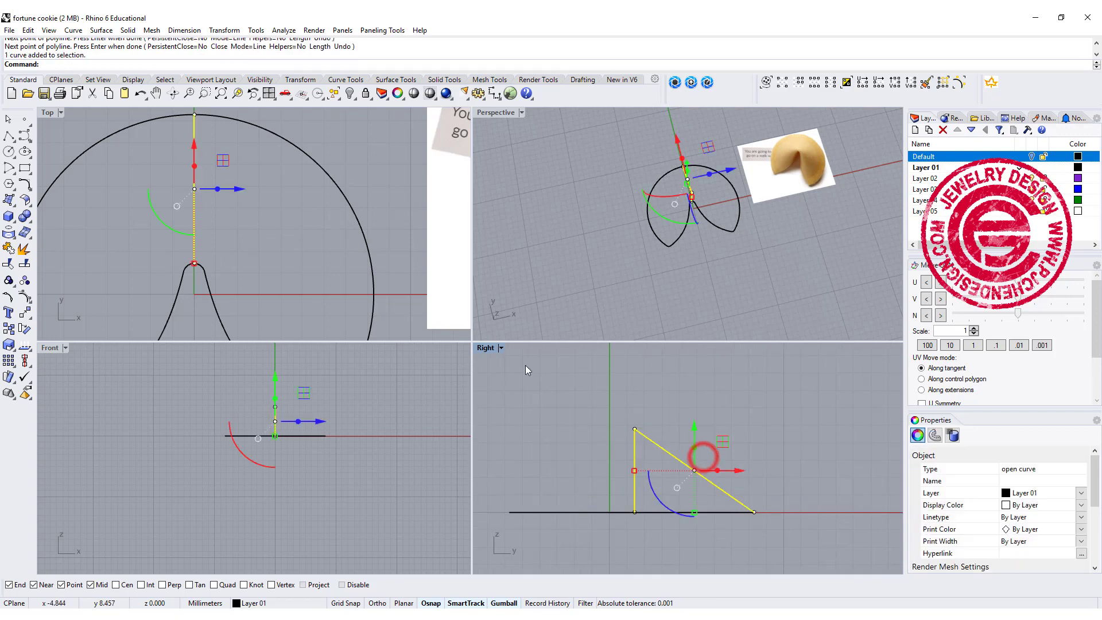
double_click(495, 112)
right_drag(505, 129, 467, 273)
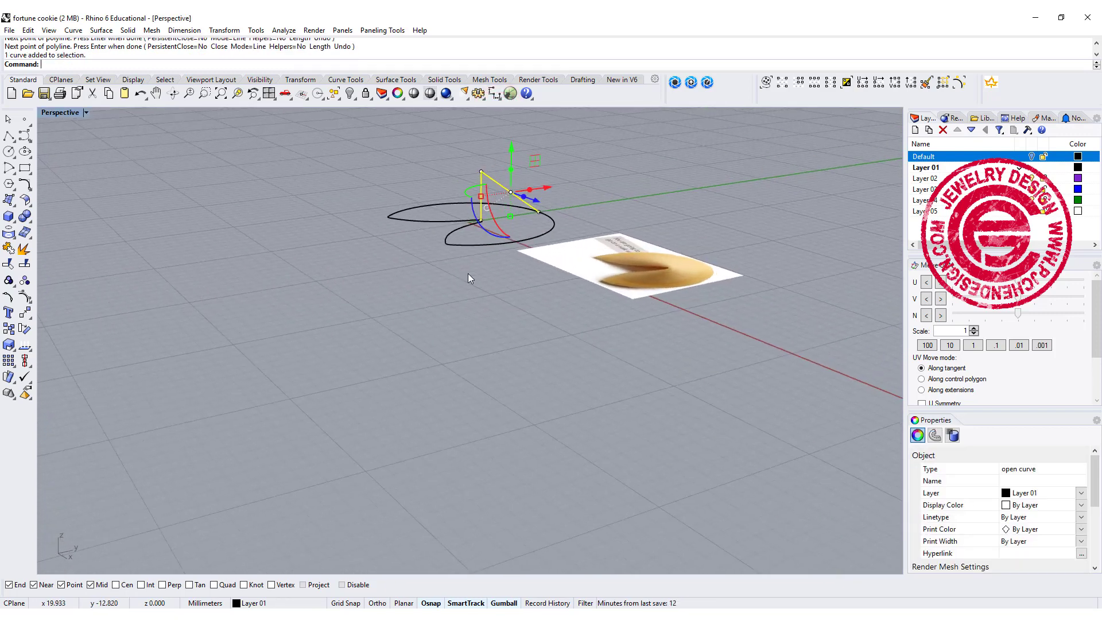
scroll(467, 273, up, 6)
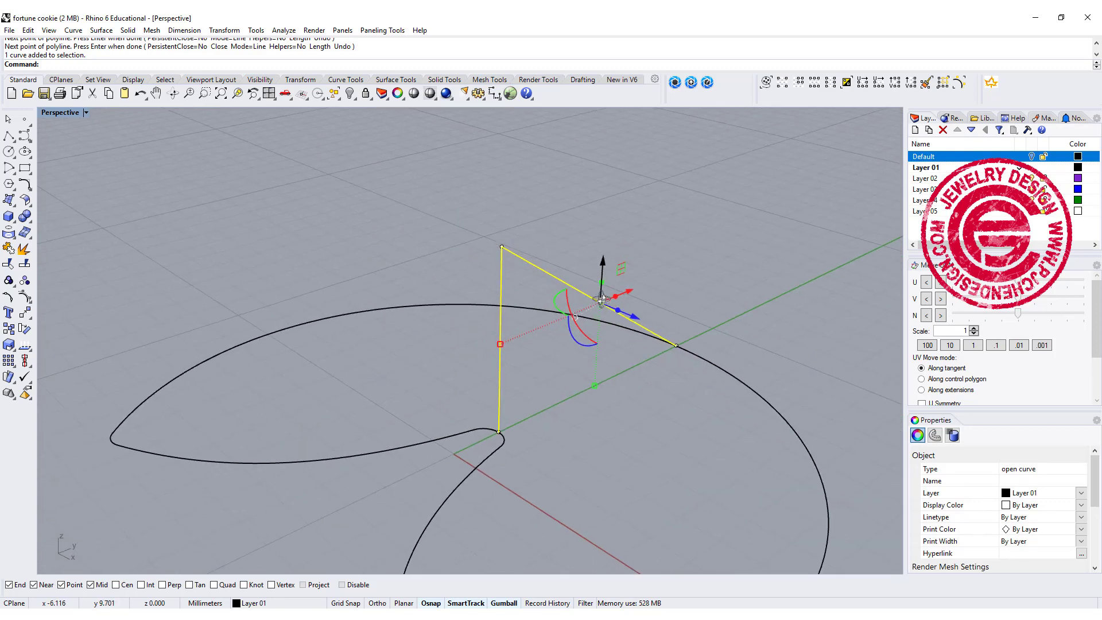
scroll(665, 339, down, 8)
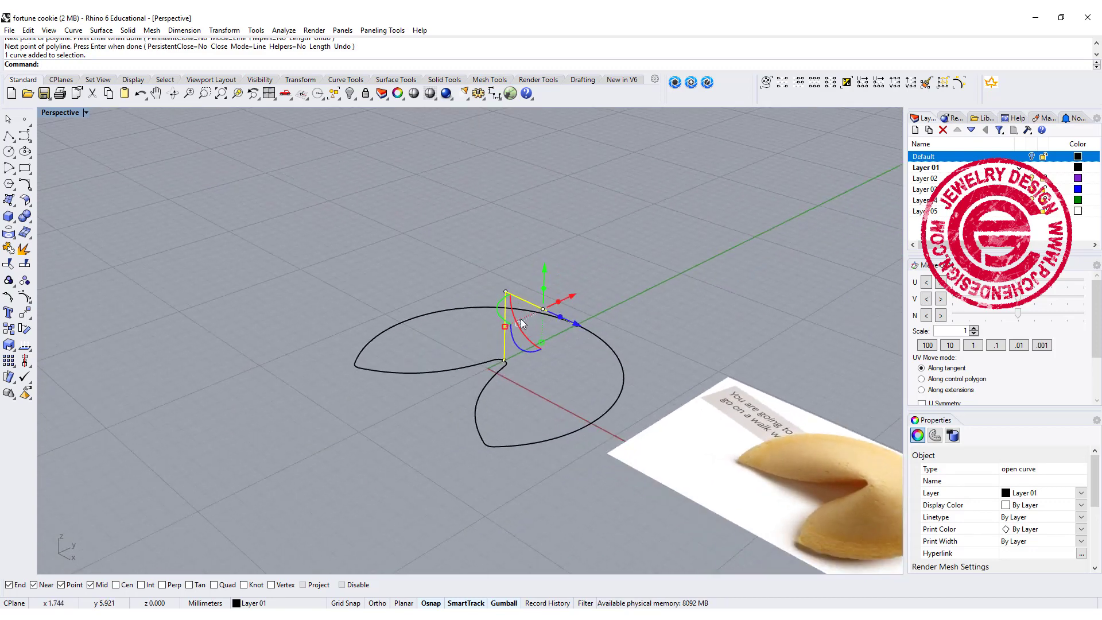
scroll(521, 318, up, 5)
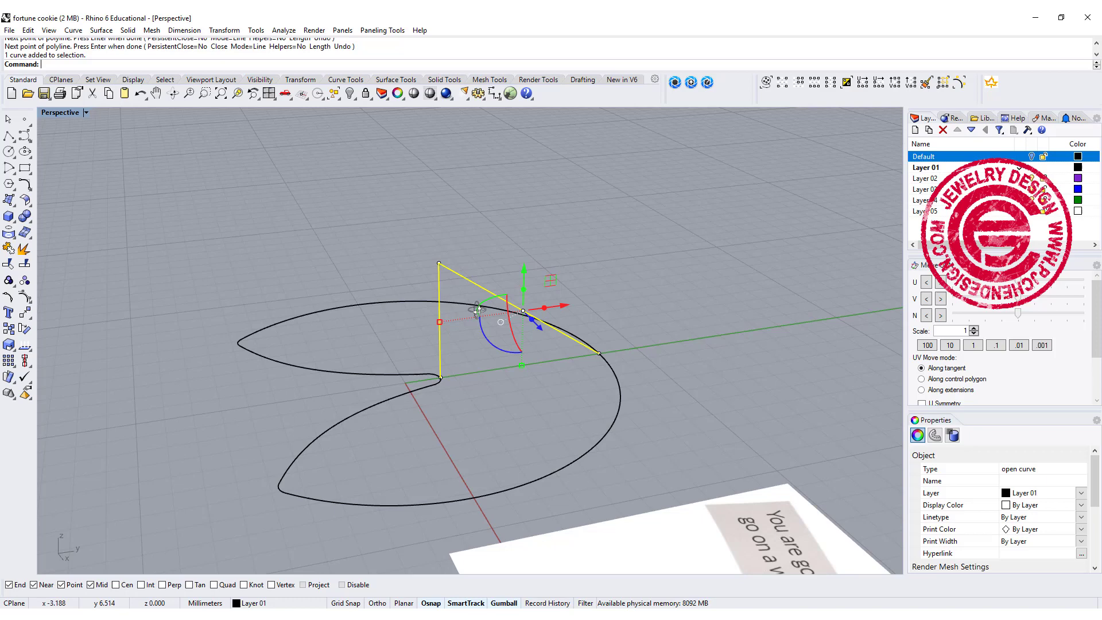
right_drag(476, 310, 477, 310)
text(Rebuild)
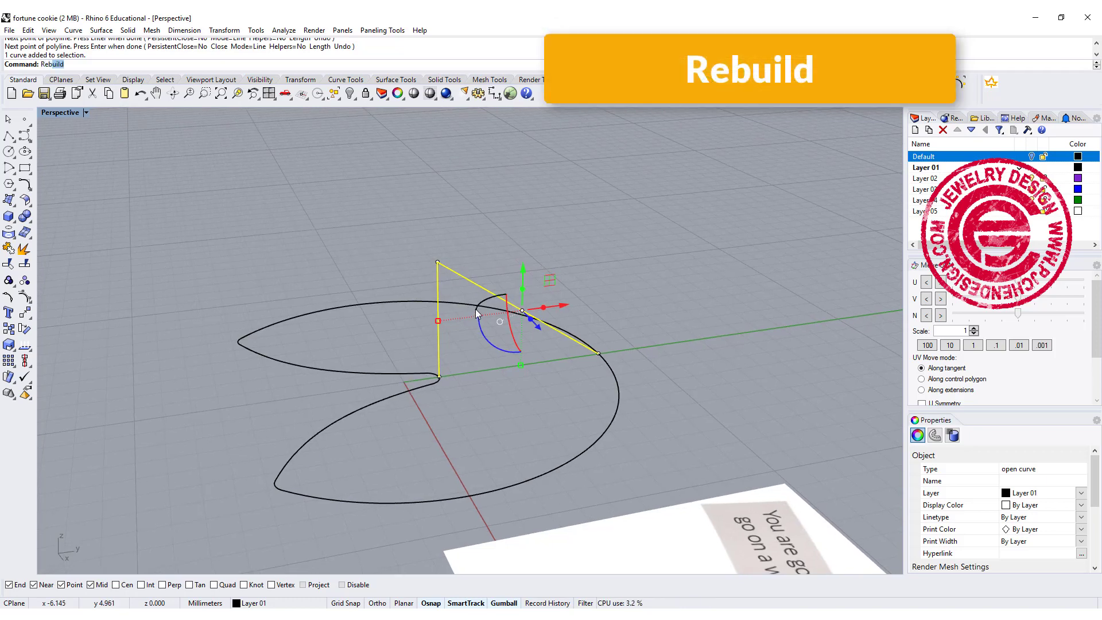
key(Return)
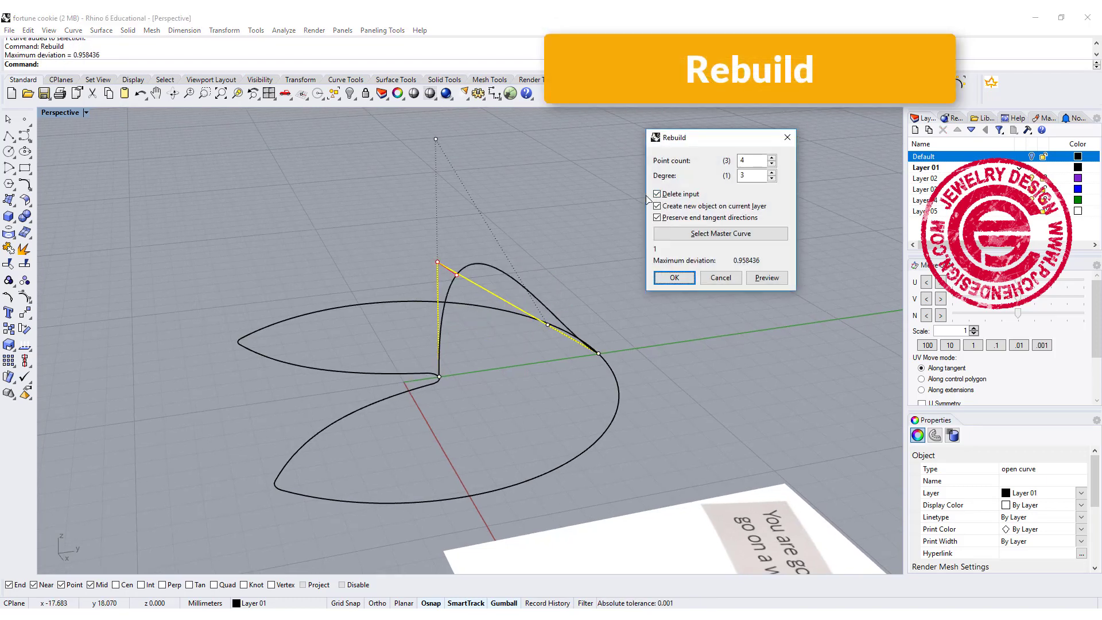
double_click(744, 161)
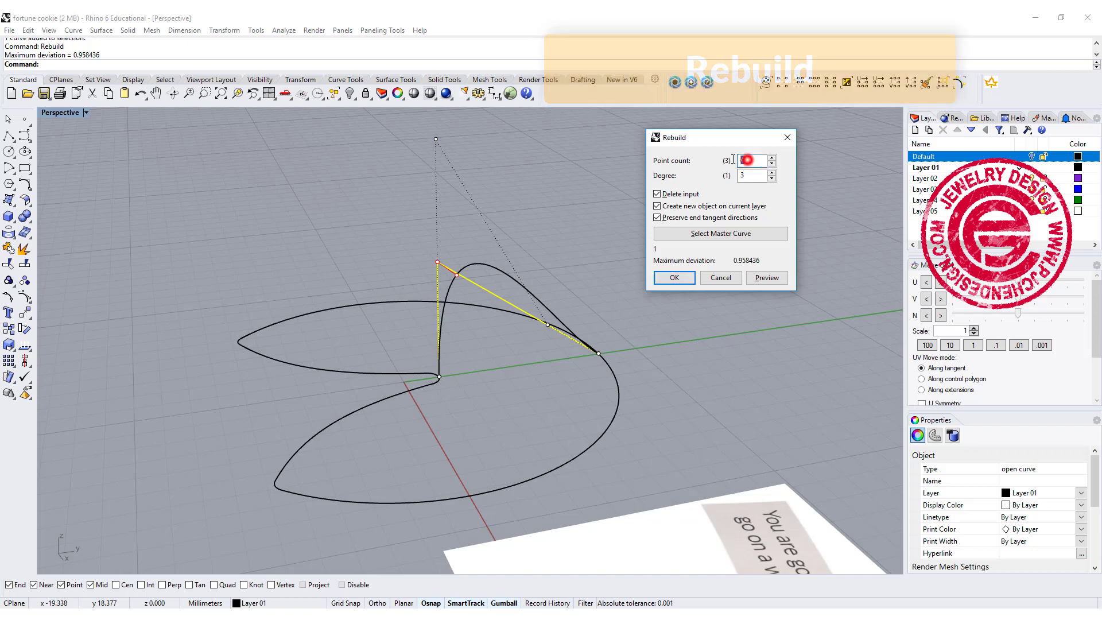
text(5)
click(746, 176)
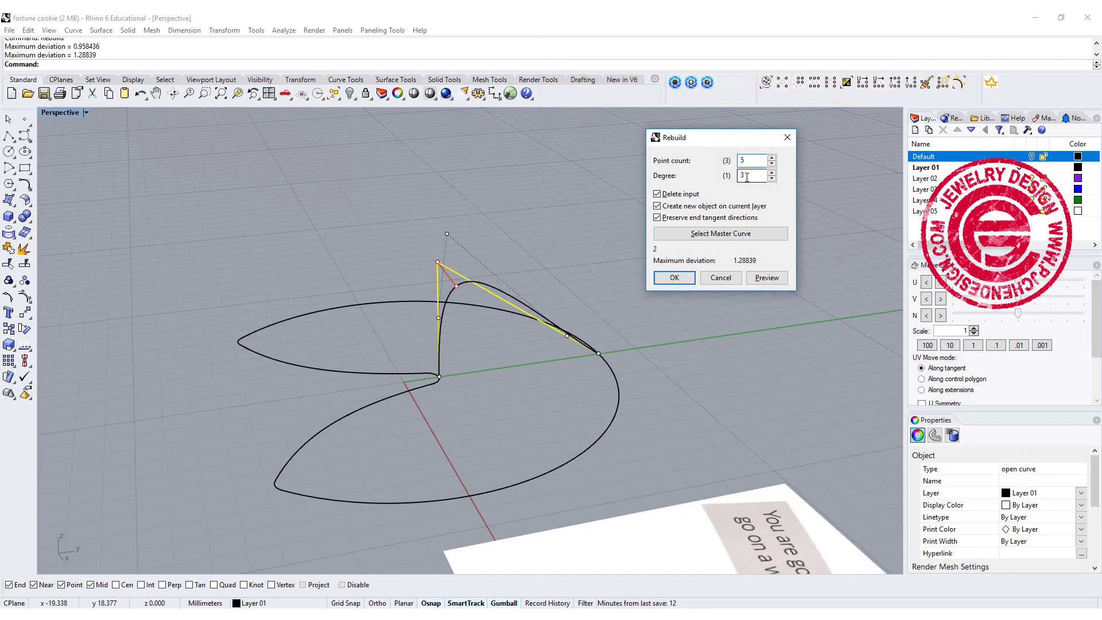
click(678, 278)
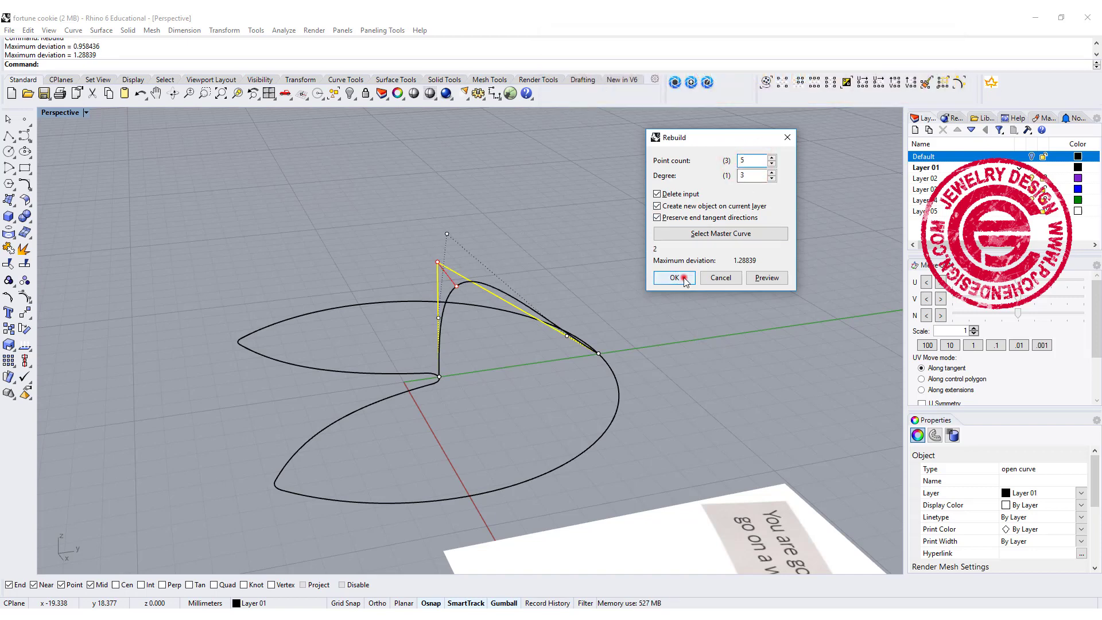
Step: Nudge the rebuilt profile curve's lower control point near the outer arc slightly outward and upward
right_drag(683, 278, 521, 250)
scroll(577, 261, up, 4)
right_drag(590, 310, 578, 300)
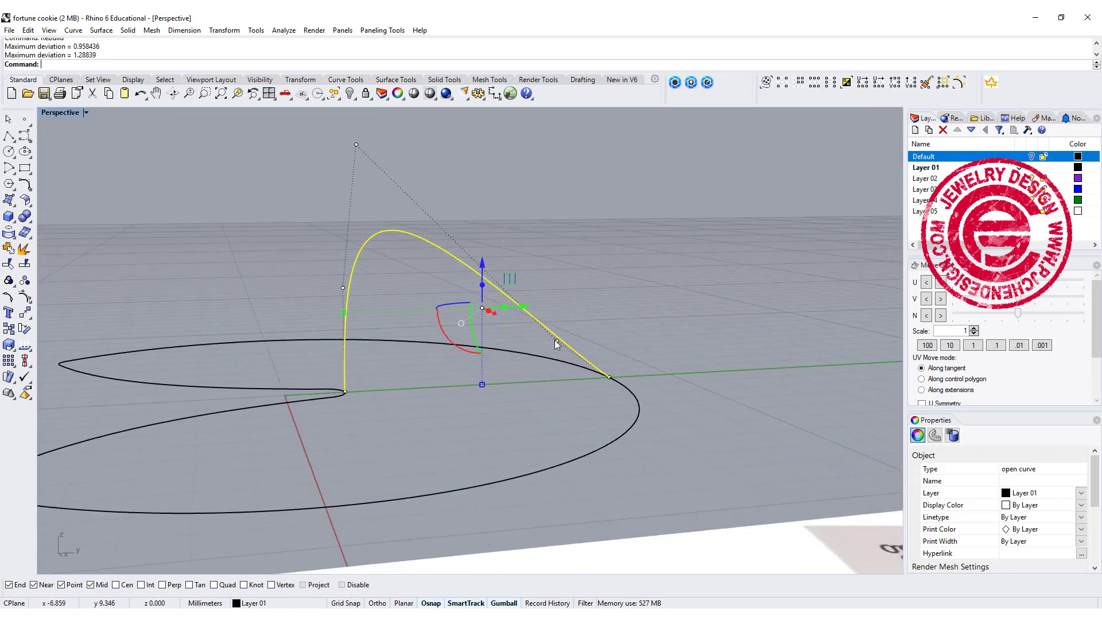
click(556, 341)
drag(585, 308, 594, 305)
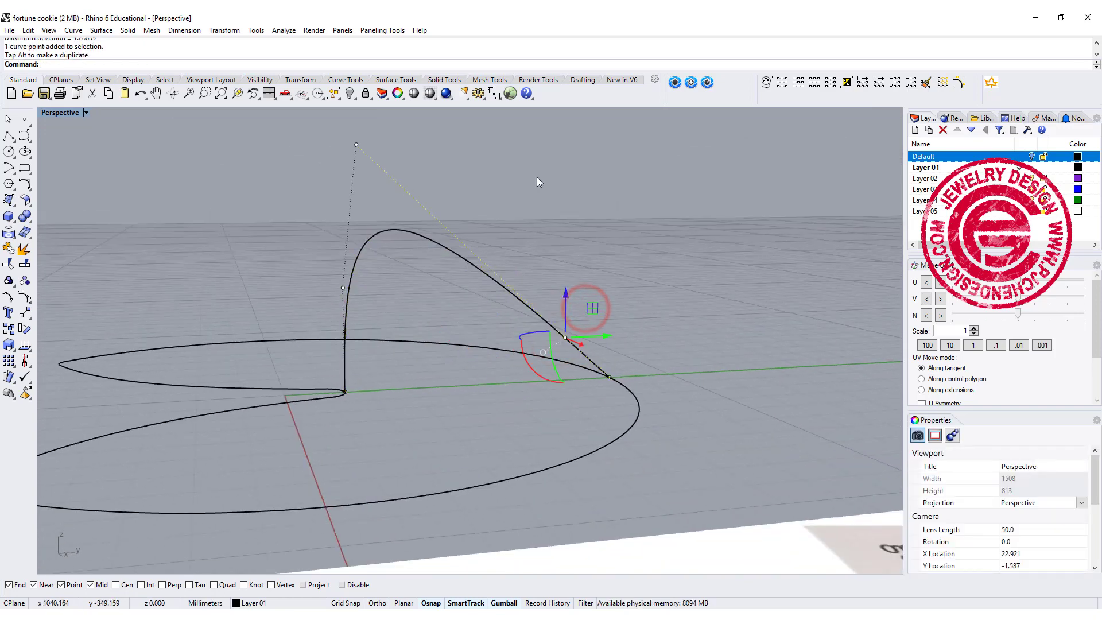
click(535, 177)
key(Escape)
scroll(439, 218, down, 3)
right_drag(439, 218, 457, 264)
Step: Join the notch curve, the outer arc and the two tip fillets into one closed outline curve
click(453, 265)
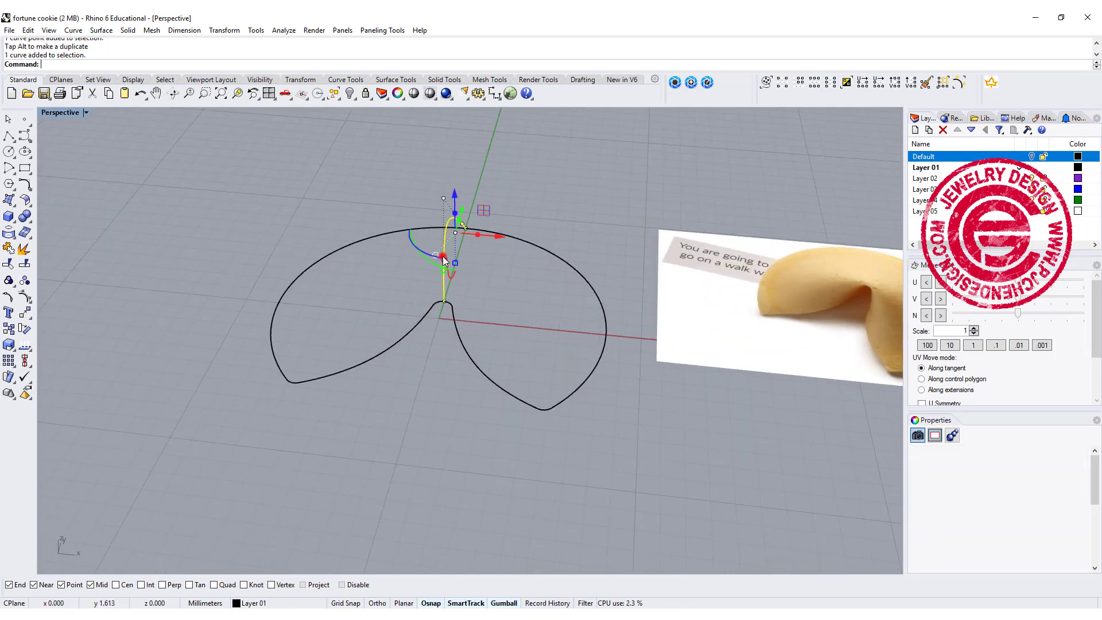
mouse_move(524, 307)
right_down()
mouse_move(562, 307)
mouse_move(537, 320)
right_up()
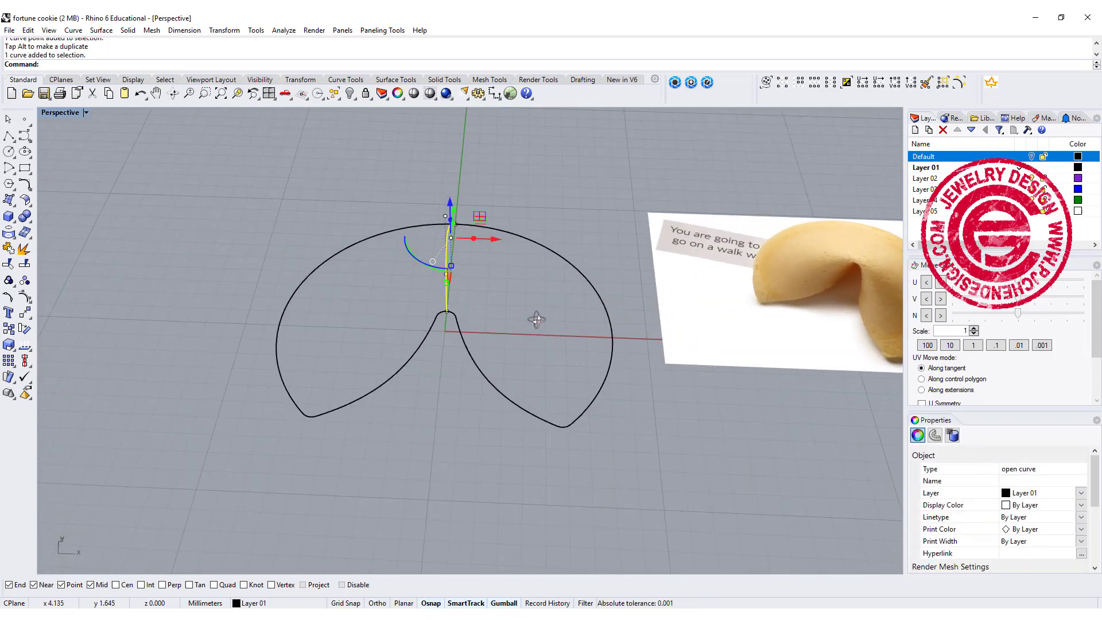
click(489, 375)
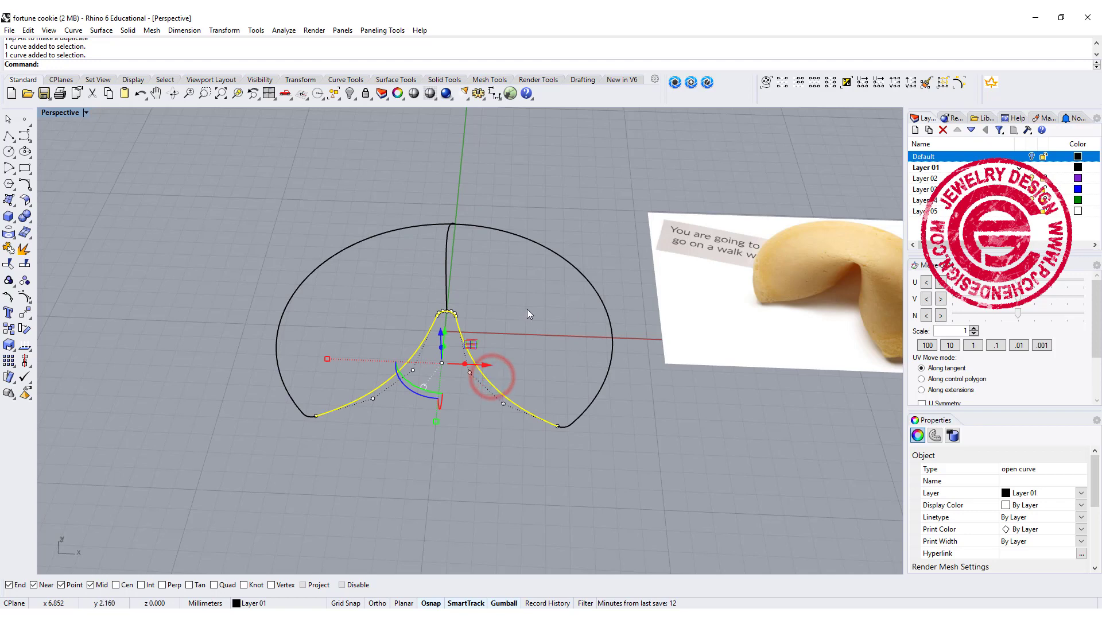
drag(584, 460, 502, 379)
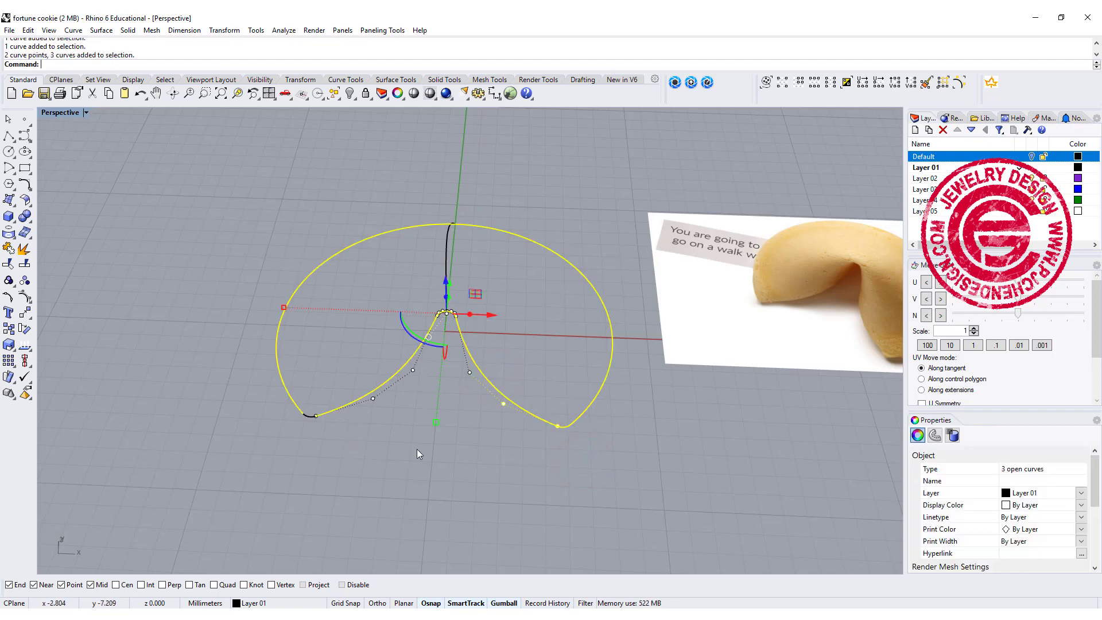
drag(607, 467, 186, 380)
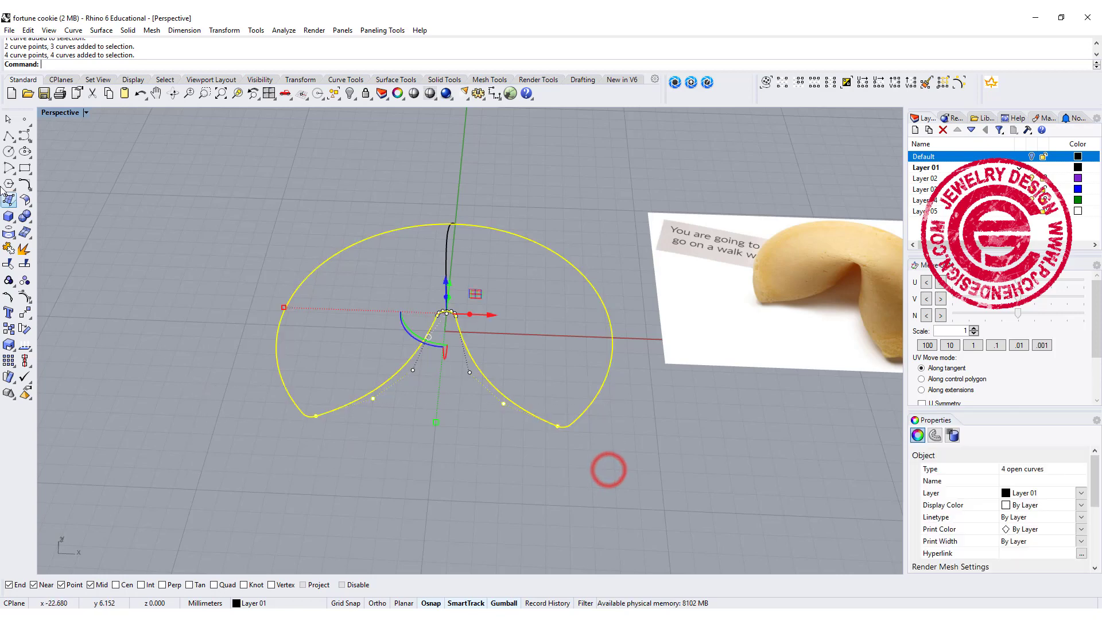
click(9, 247)
click(248, 206)
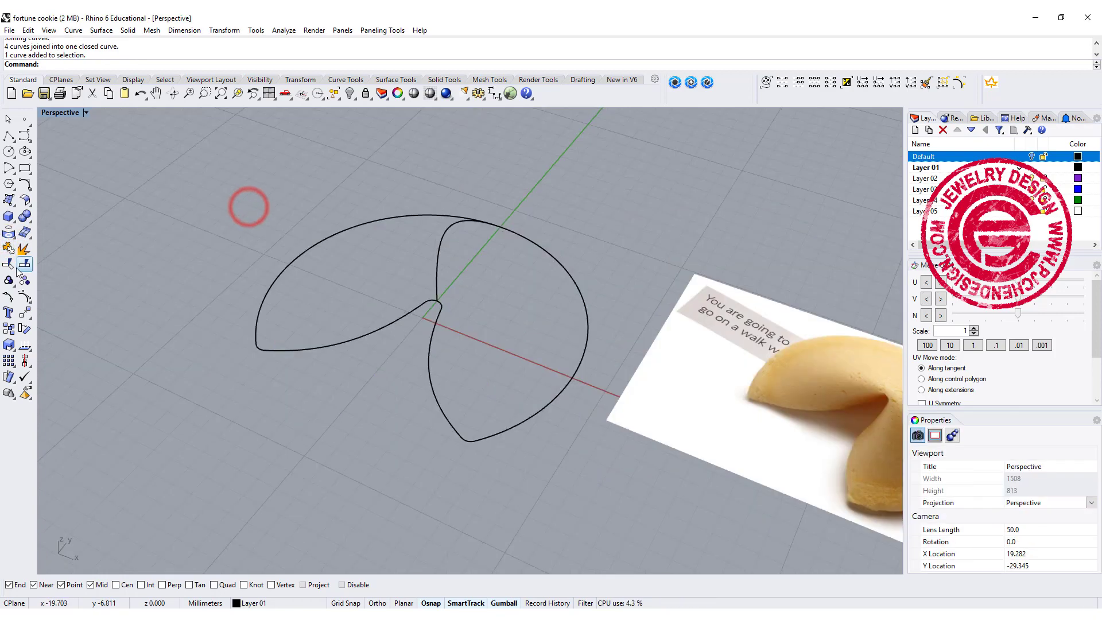
Step: Split the closed outline into two halves, using the upright profile curve as the cutting object
click(24, 264)
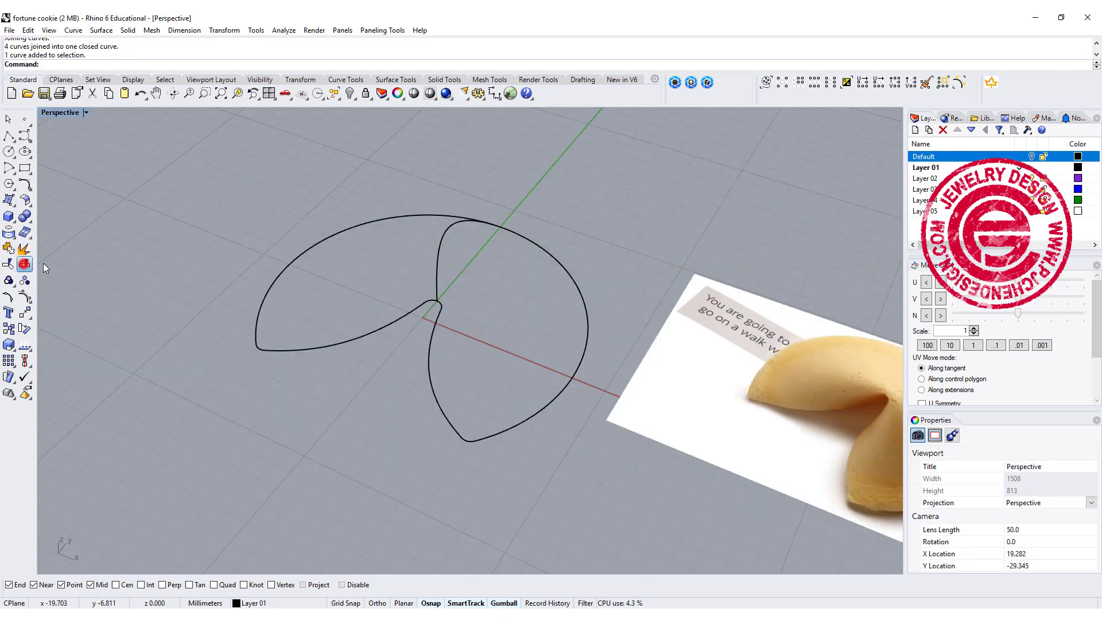
click(563, 264)
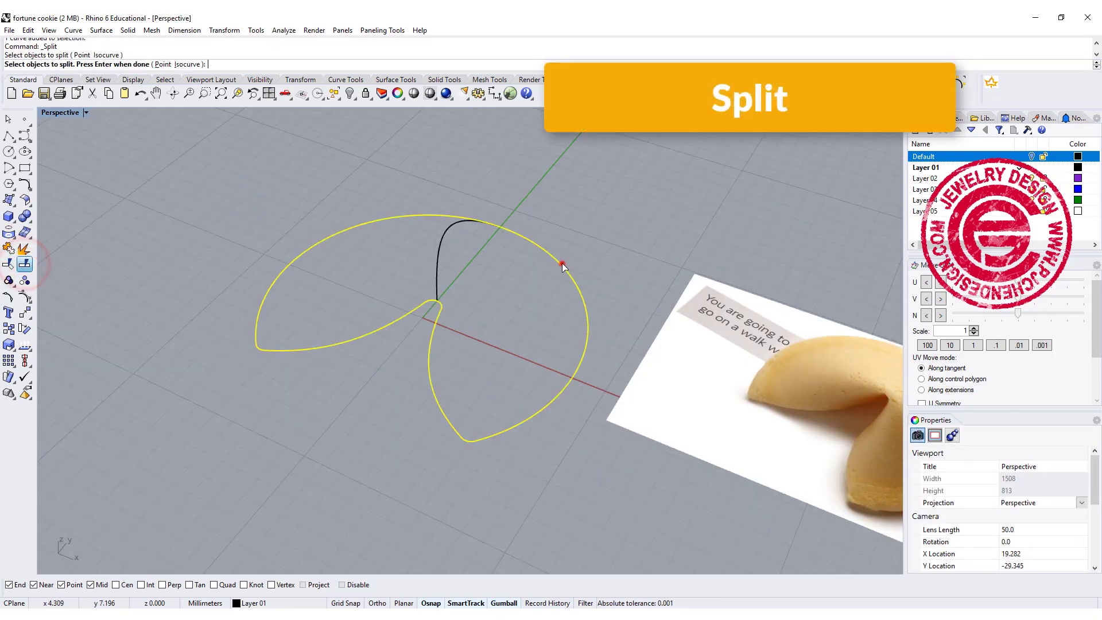
right_click(440, 253)
key(Return)
click(528, 356)
drag(457, 378, 401, 367)
click(566, 435)
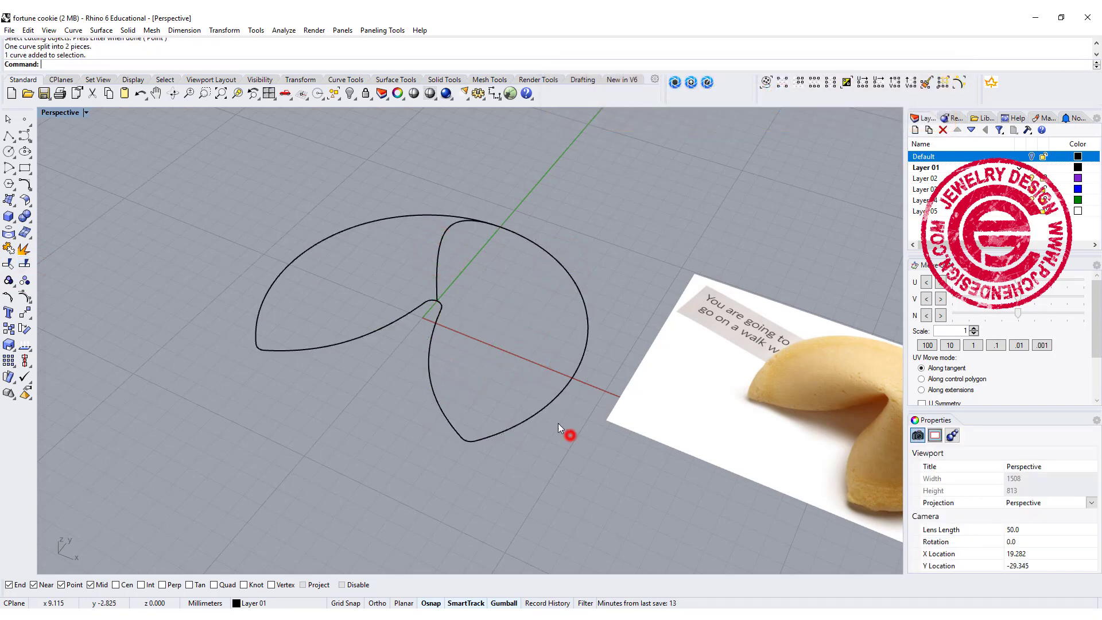
Step: Split the right outline half at a point on its rounded lower tip, separating the notch side from the outer side
right_drag(568, 434, 505, 347)
click(516, 354)
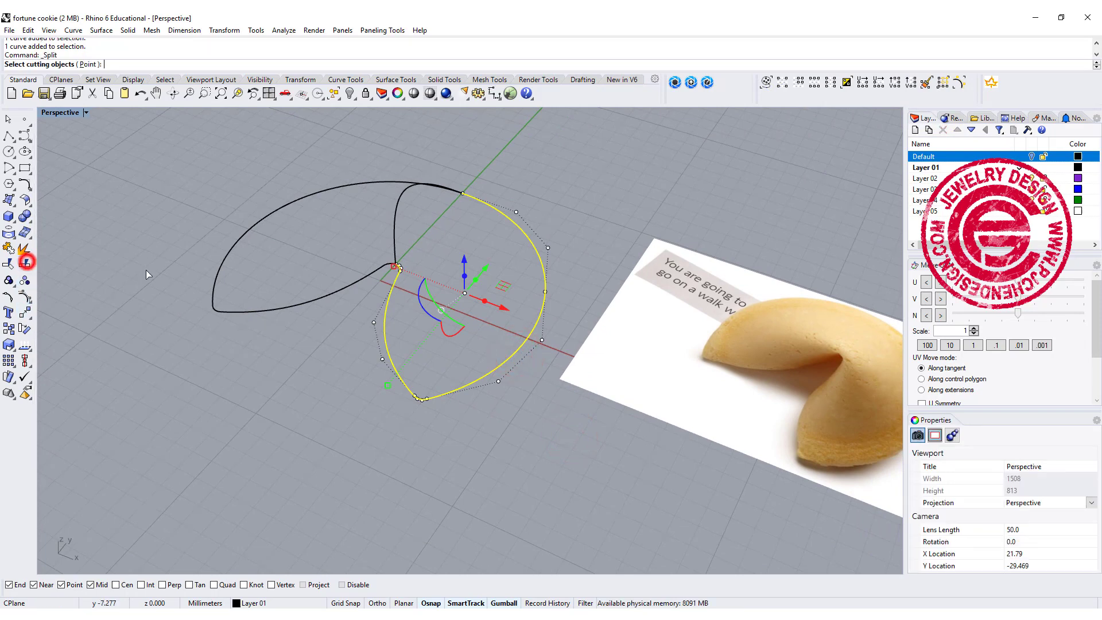
click(86, 64)
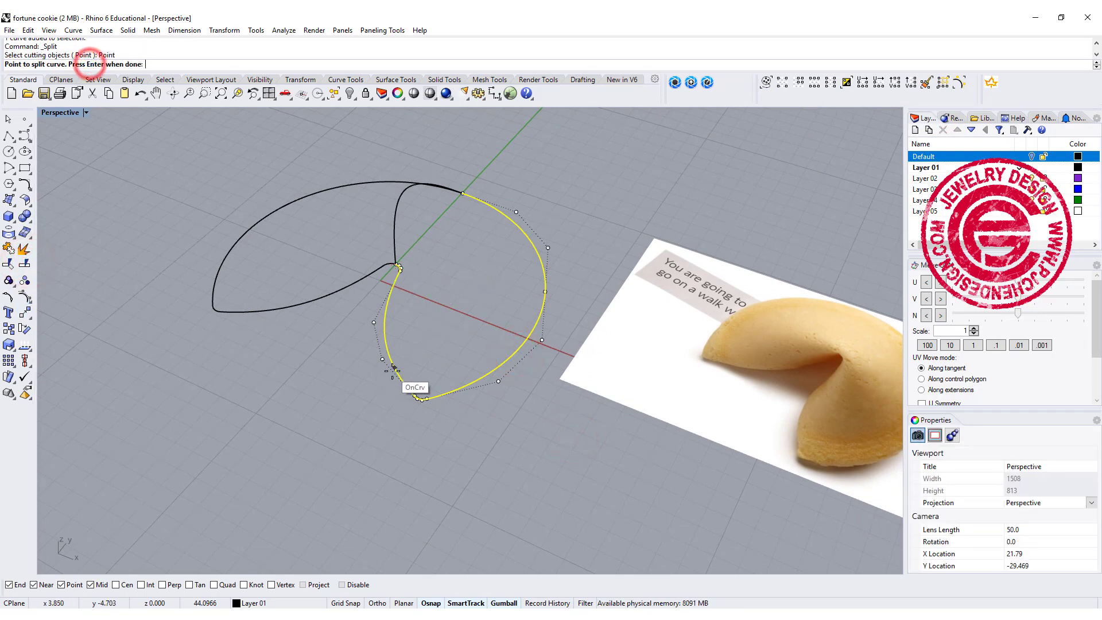
scroll(390, 373, up, 5)
scroll(459, 405, down, 6)
key(Return)
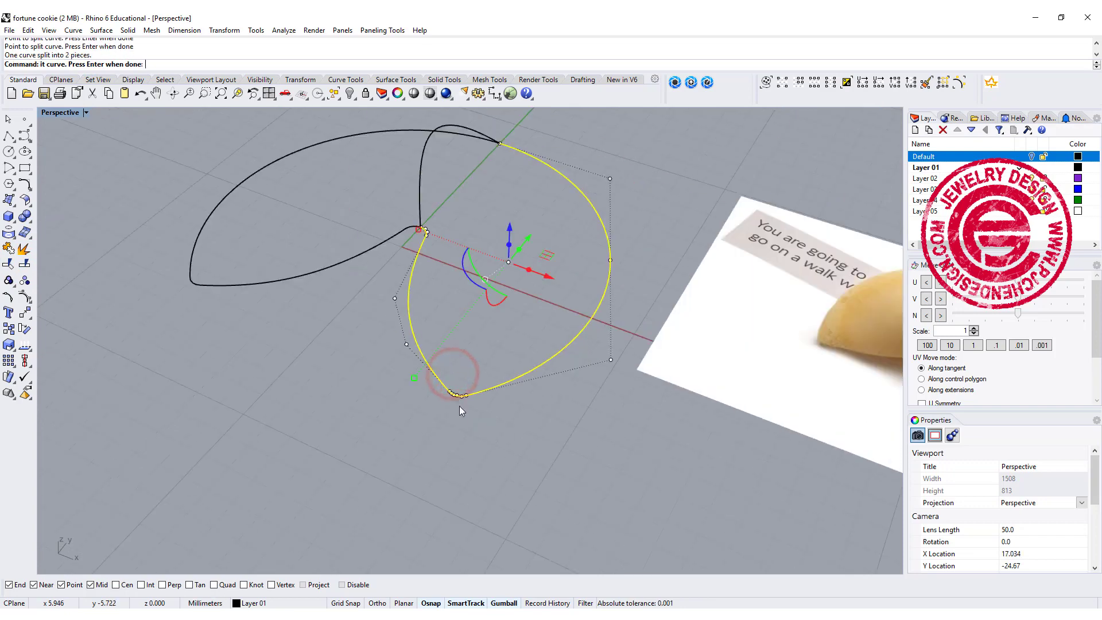
click(474, 443)
shift+right_drag(453, 314, 392, 349)
drag(379, 346, 339, 359)
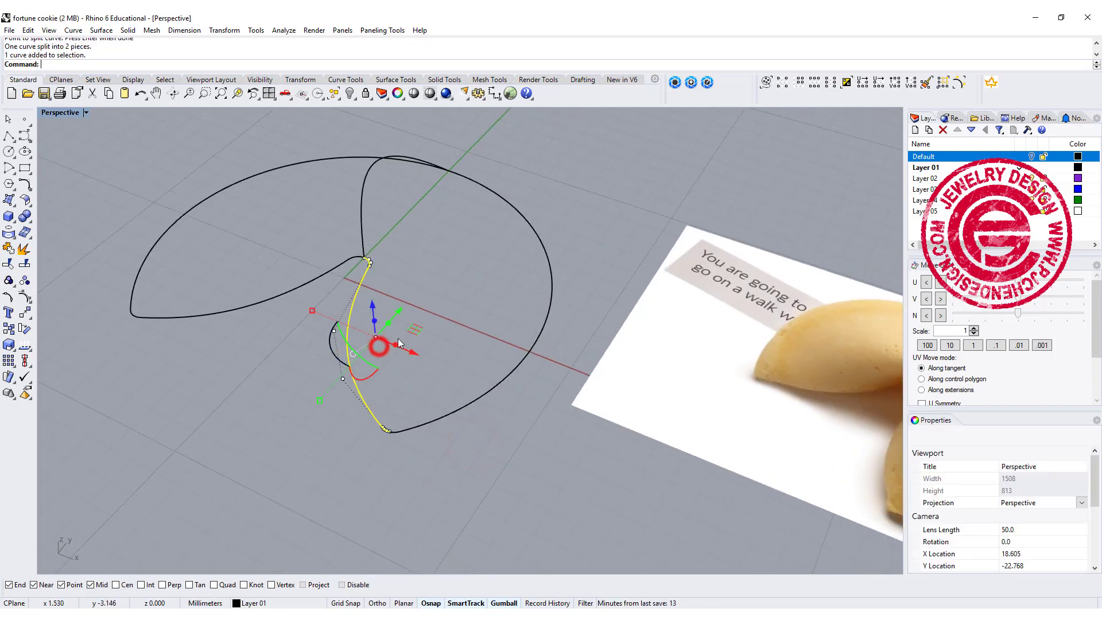
key(F10)
drag(559, 332, 477, 296)
click(464, 300)
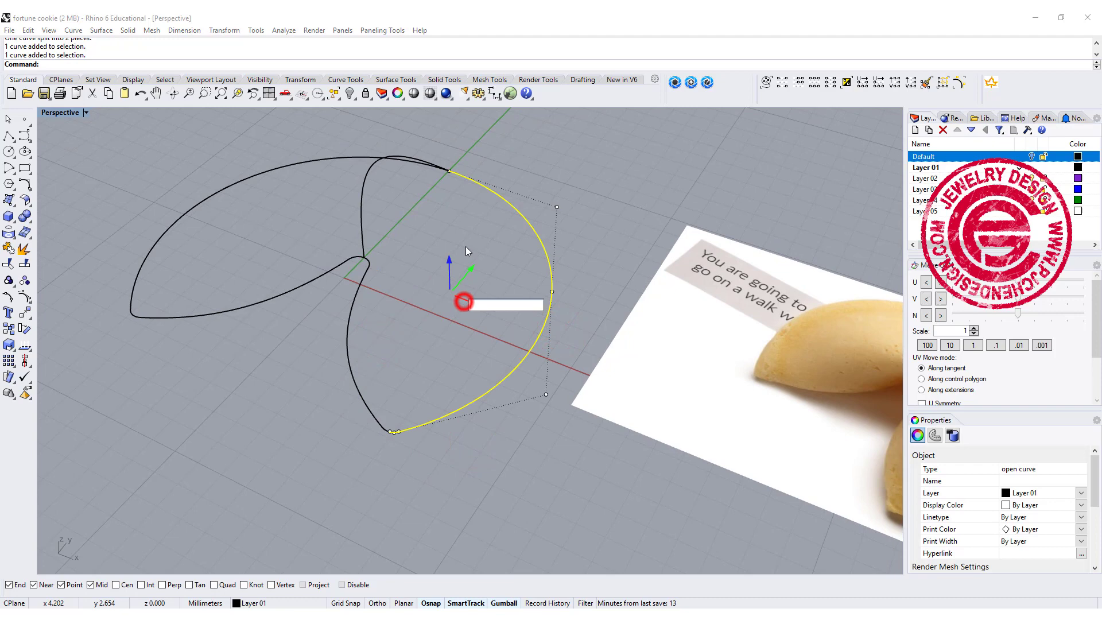
click(564, 184)
Step: Sweep the upright profile curve along two rails, the right outline's notch side and outer side, leaving the cross sections unchanged
click(102, 31)
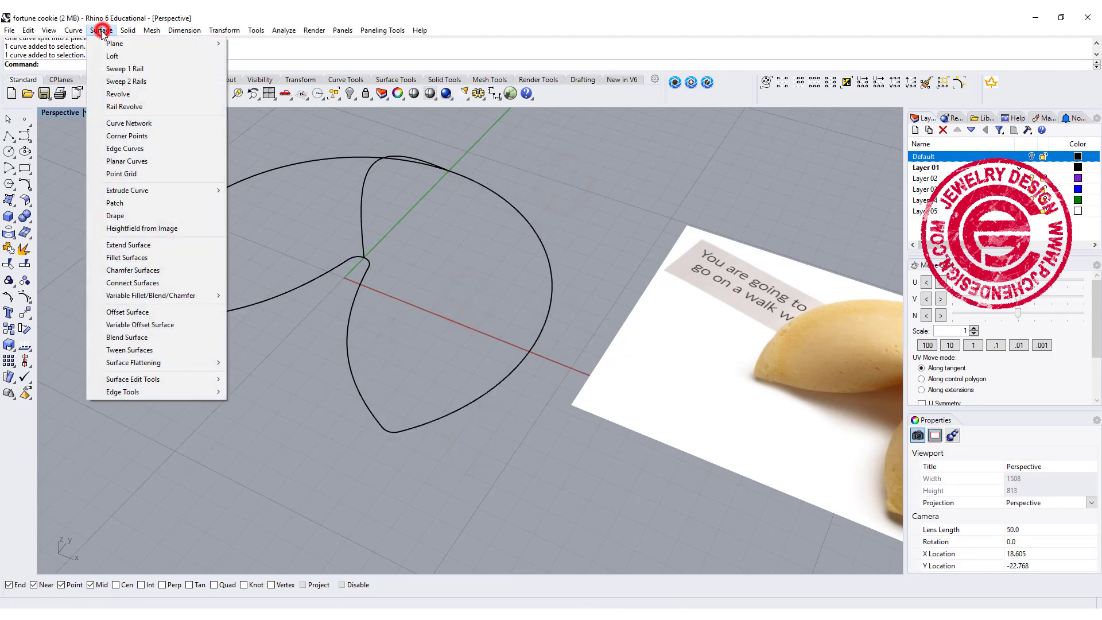
click(111, 78)
click(348, 365)
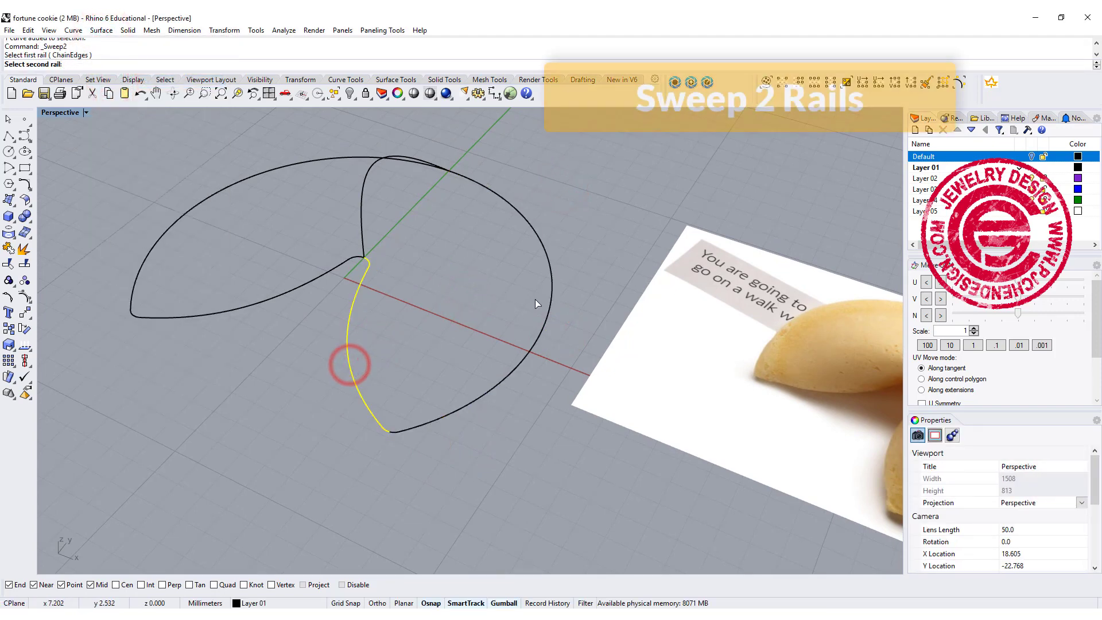
click(549, 268)
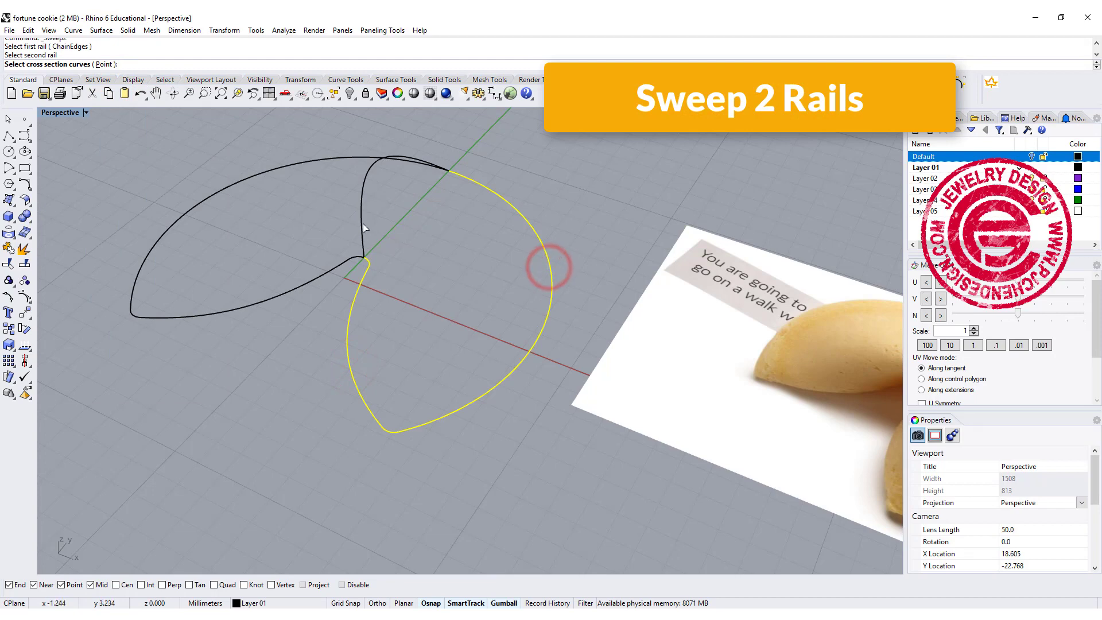
click(363, 228)
key(Return)
right_drag(464, 279, 392, 281)
scroll(522, 286, down, 5)
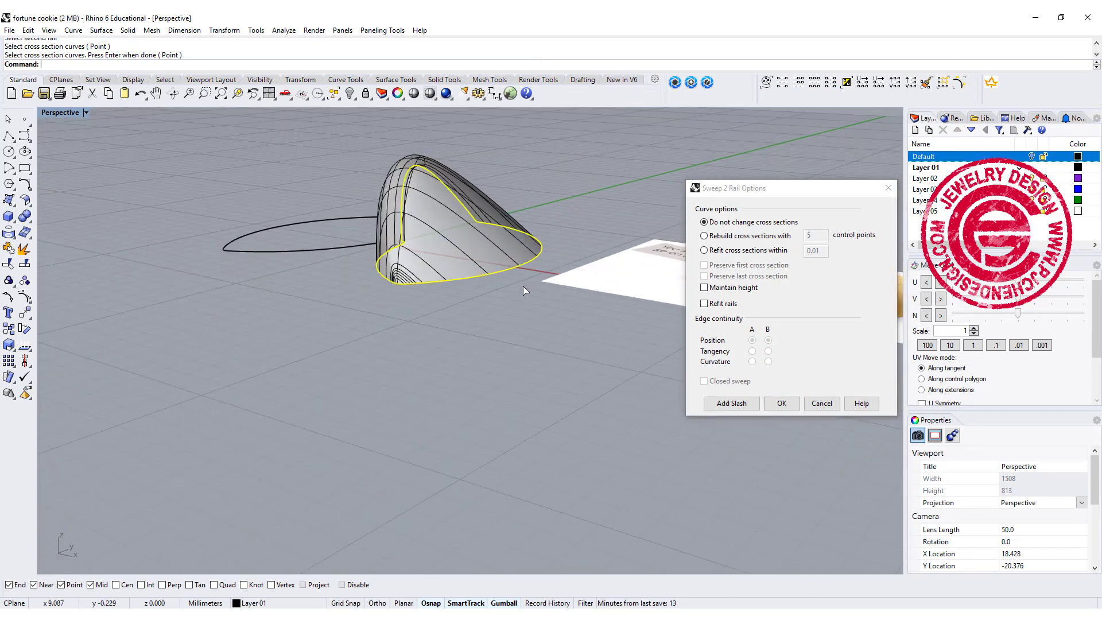
shift+right_drag(522, 286, 511, 423)
scroll(514, 420, up, 4)
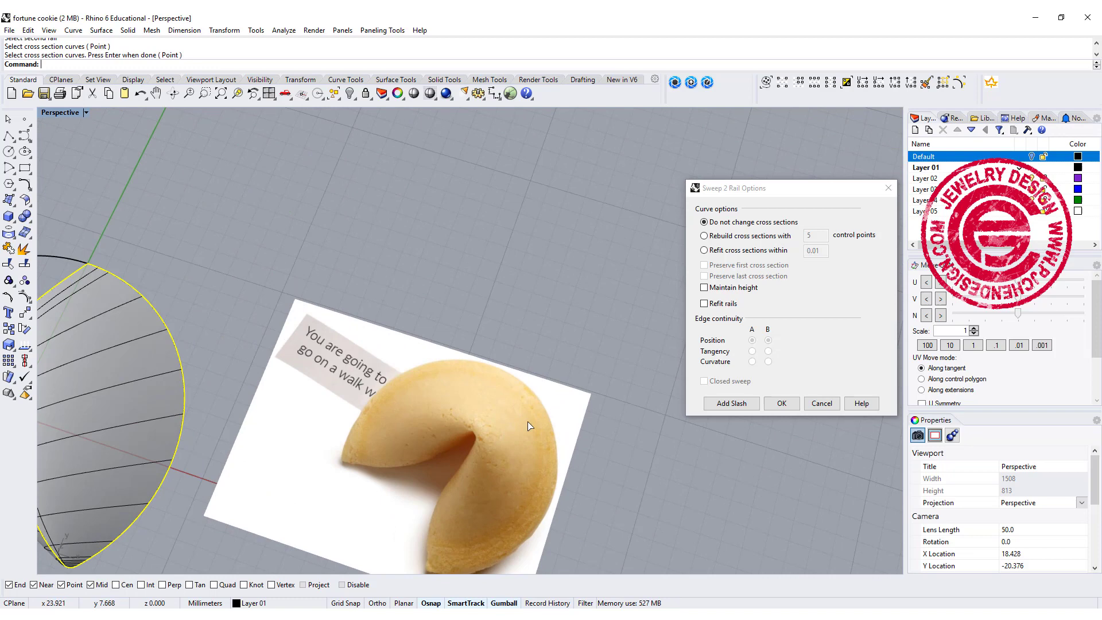
scroll(430, 396, down, 4)
right_drag(401, 427, 643, 442)
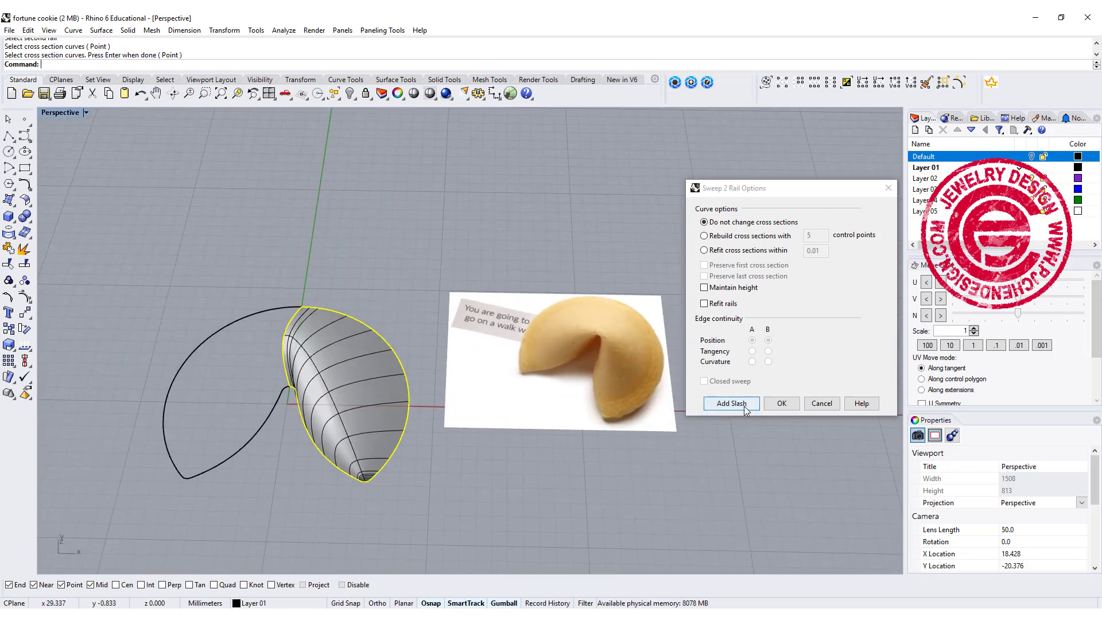
click(782, 403)
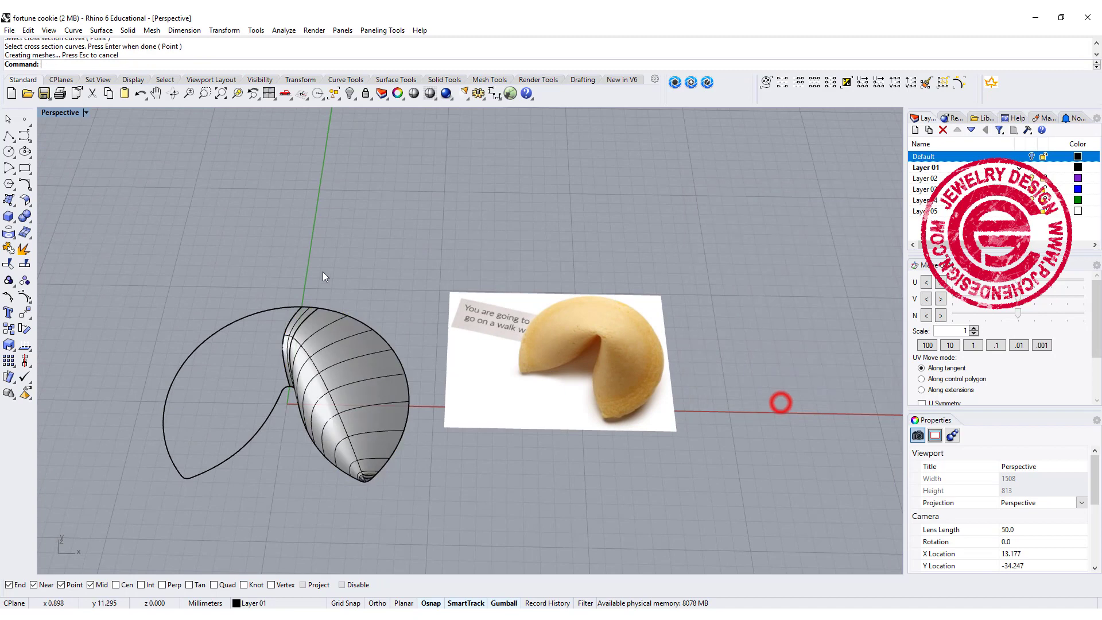
Step: Mirror the swept right half across the vertical centre line in the Top view to make the left half
double_click(70, 114)
click(277, 191)
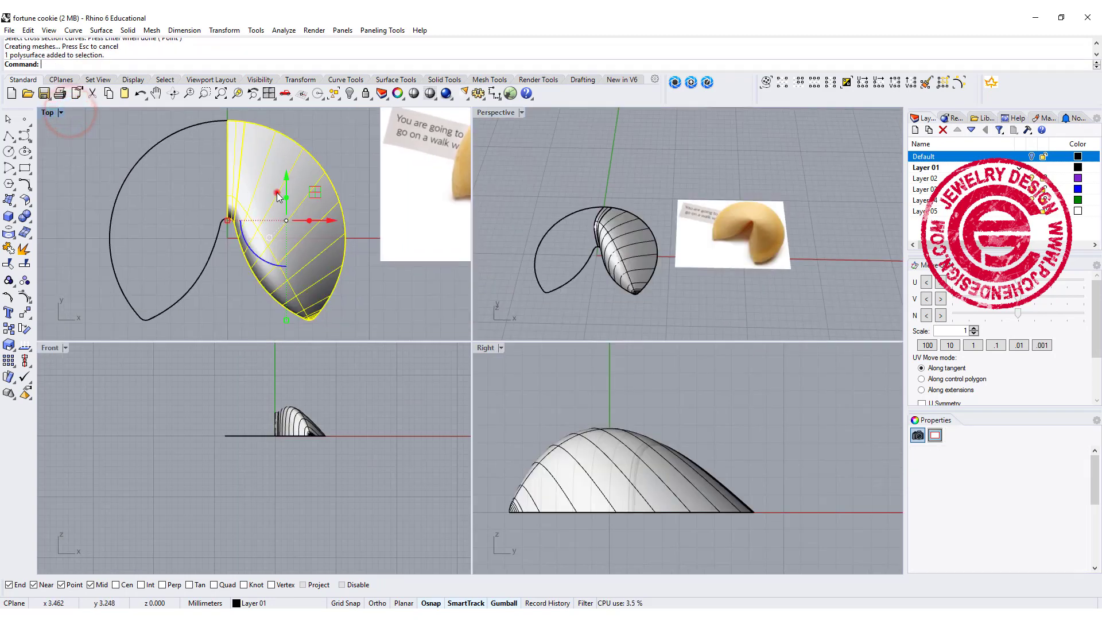
click(25, 314)
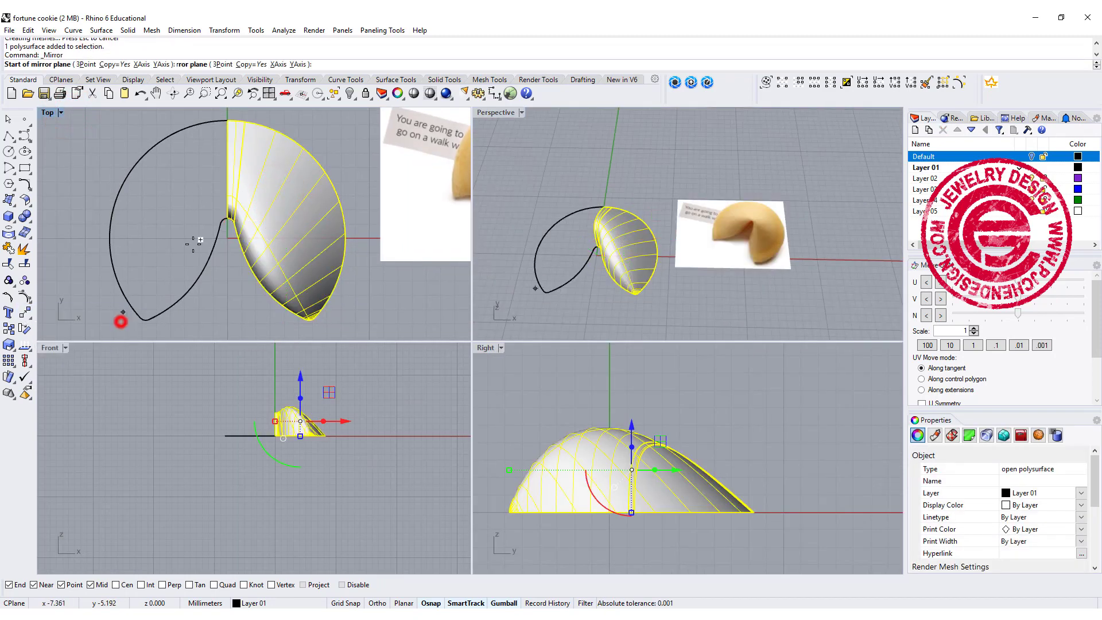
click(226, 217)
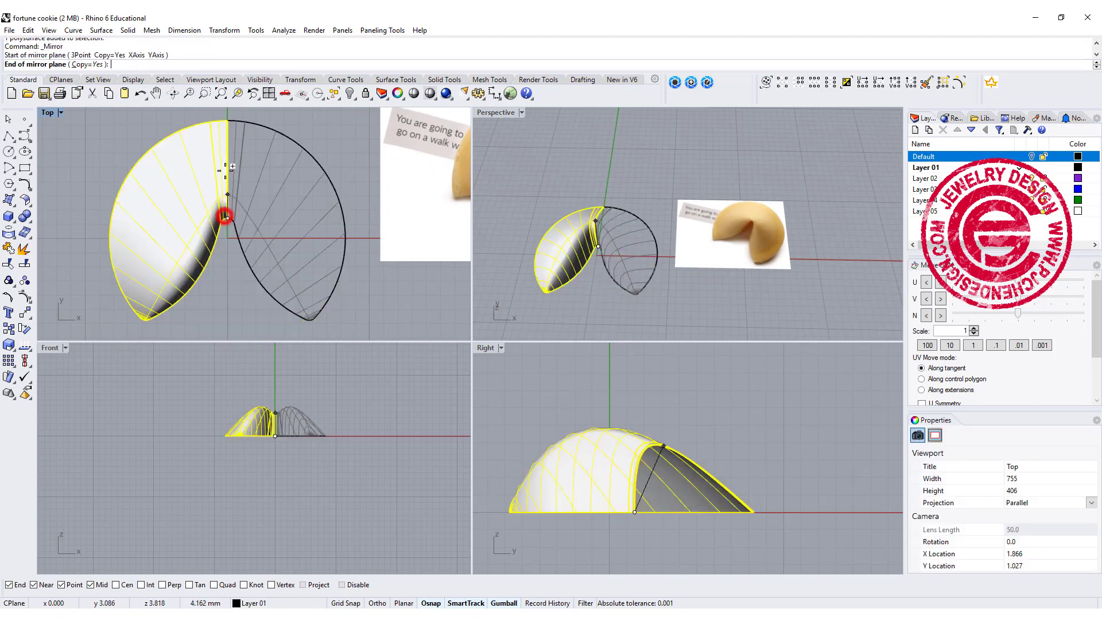
click(224, 162)
Step: Join the left and right halves into one polysurface
click(583, 298)
right_drag(582, 297, 646, 288)
scroll(666, 189, up, 3)
click(646, 291)
shift+click(543, 300)
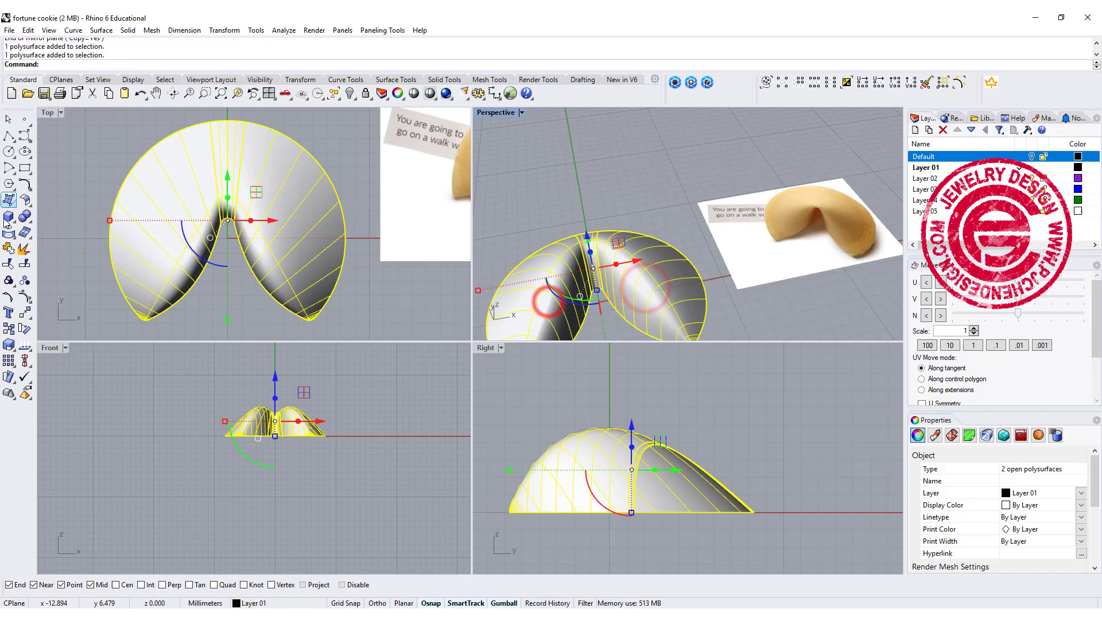
click(10, 249)
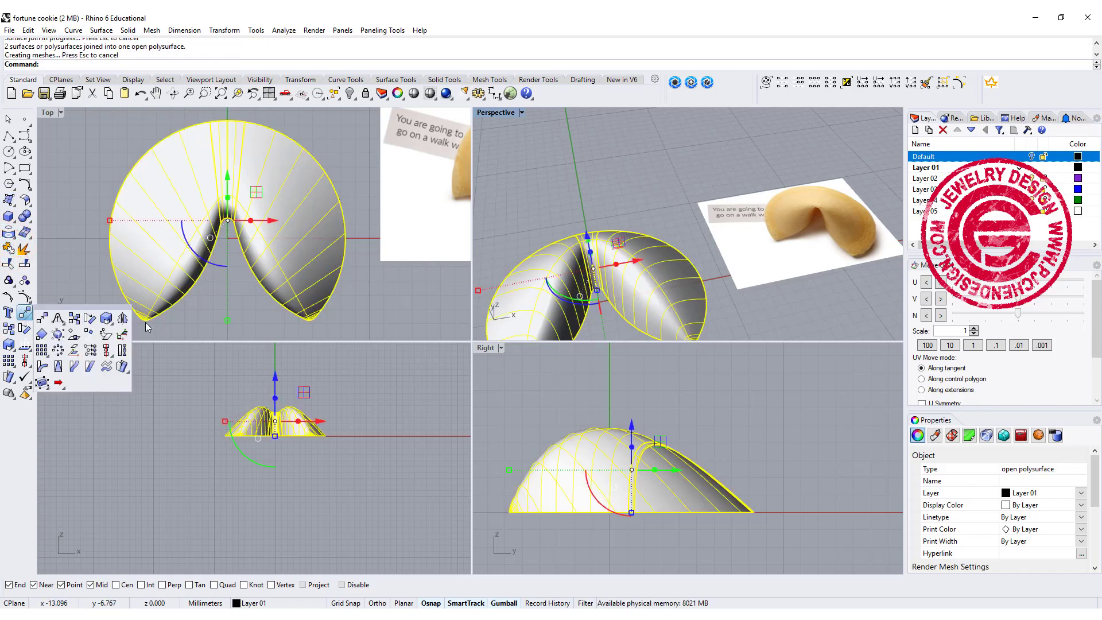
Step: Mirror the joined upper shell downward across the horizontal base line in the Front view
click(24, 315)
click(226, 434)
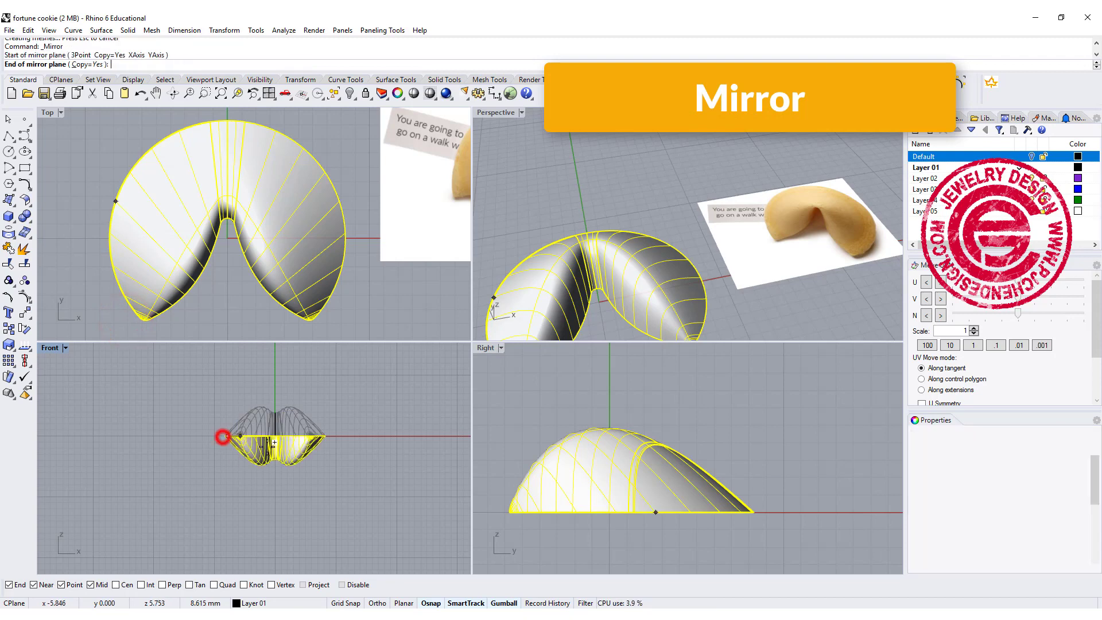
click(371, 442)
click(371, 487)
Step: Join the upper shell and its mirrored lower copy into one closed polysurface
scroll(566, 305, down, 7)
right_drag(680, 215, 621, 214)
scroll(621, 214, up, 8)
click(303, 457)
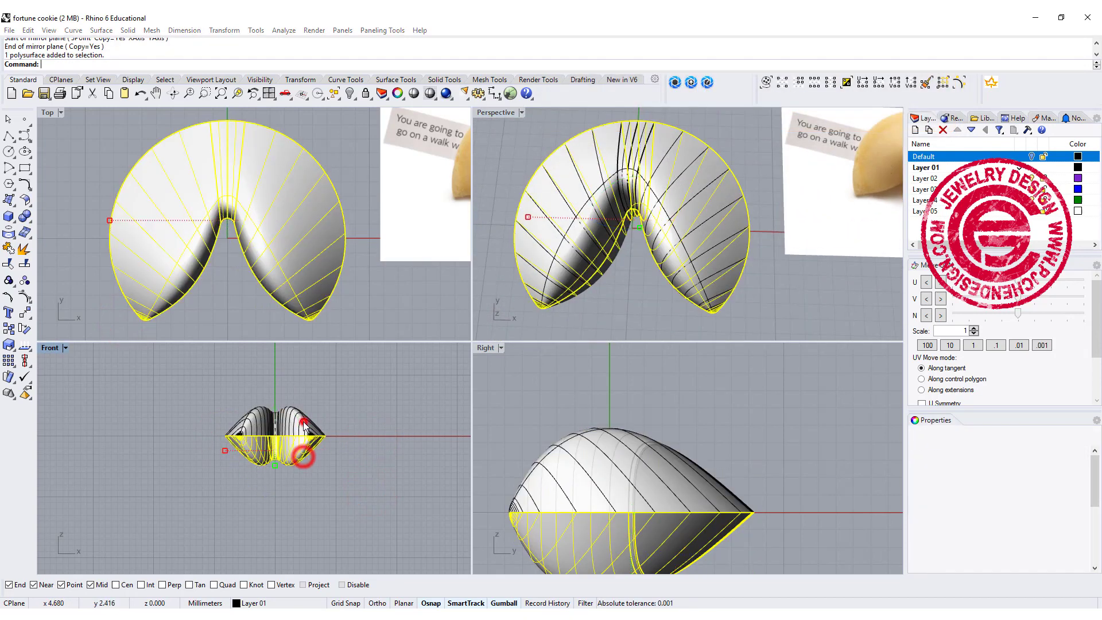
key(ctrl+j)
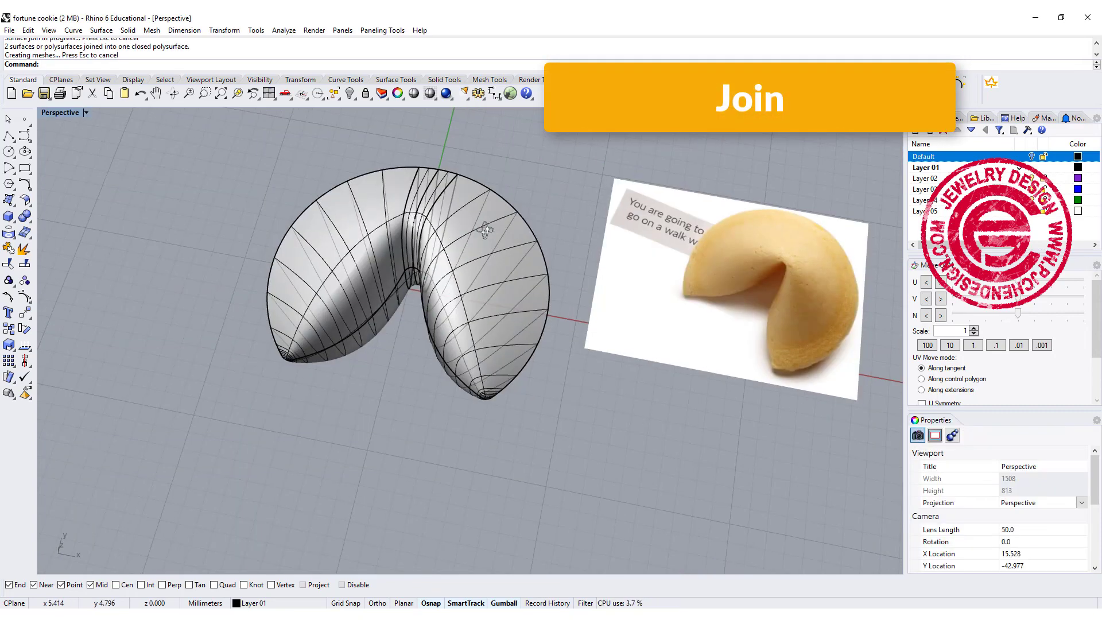
Step: Examine the cookie's shape from several angles and compare its folds with the reference picture
right_drag(485, 229, 505, 256)
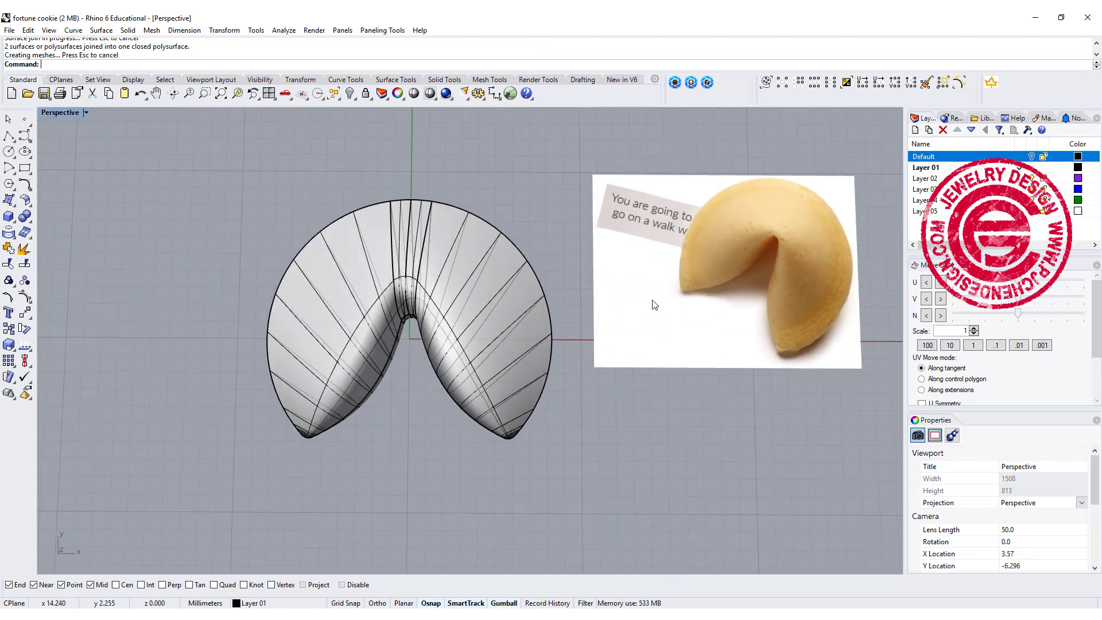
right_drag(460, 367, 468, 192)
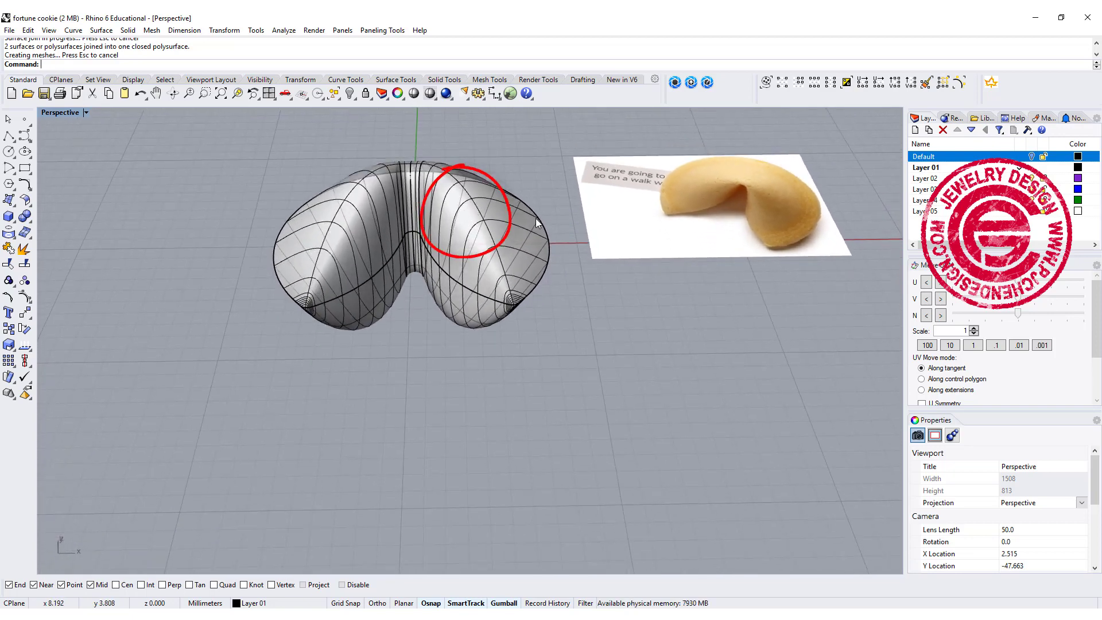
right_drag(535, 218, 508, 298)
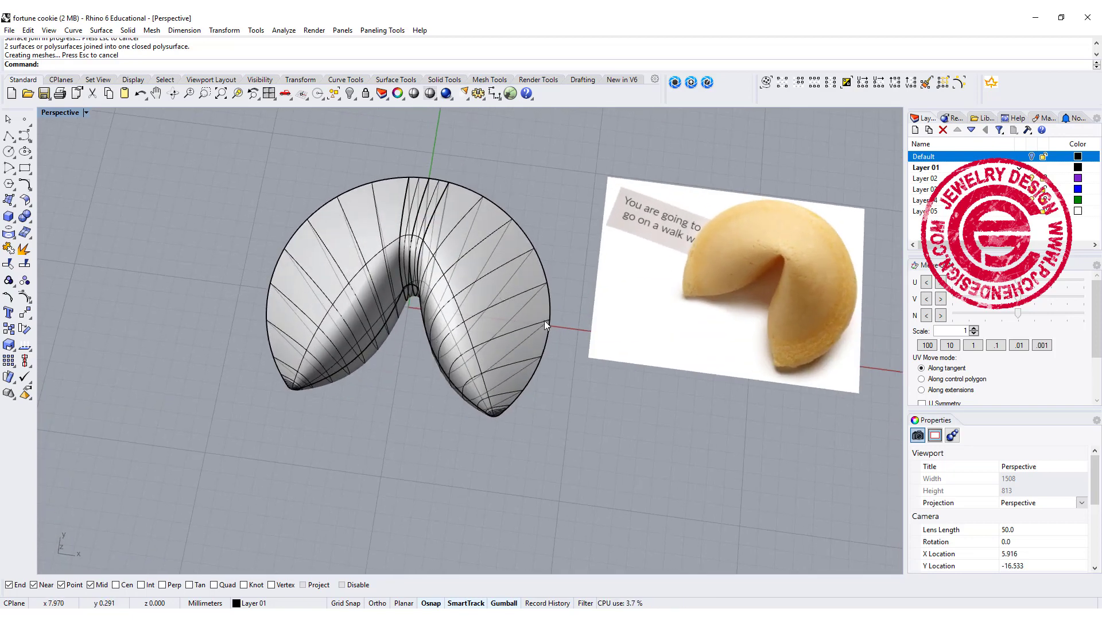
right_drag(476, 327, 435, 267)
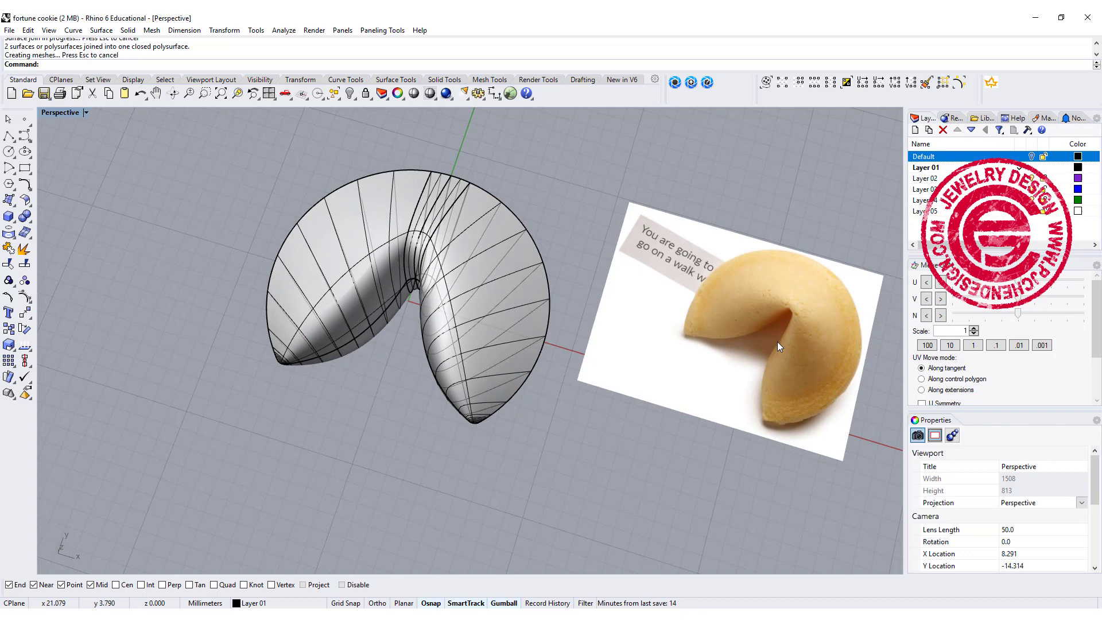
mouse_move(783, 290)
mouse_down()
mouse_move(738, 384)
mouse_move(825, 331)
mouse_up()
click(794, 353)
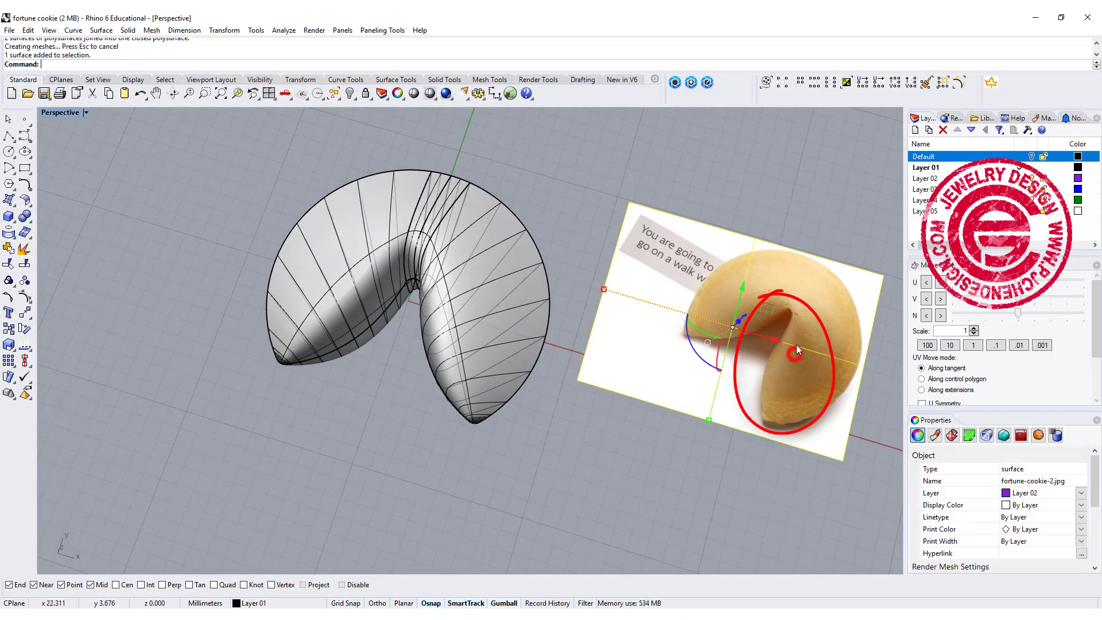
click(577, 441)
right_drag(539, 442, 499, 319)
right_drag(437, 158, 480, 162)
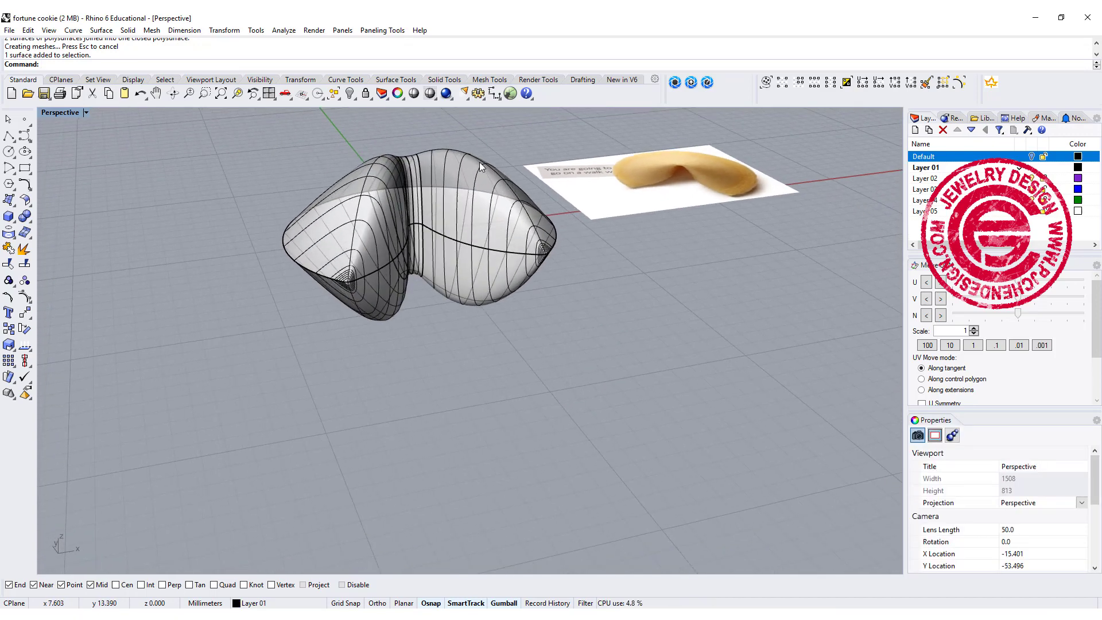
Step: Move the closed cookie solid off its construction curves, to the side opposite the reference picture
scroll(535, 254, down, 3)
right_drag(517, 241, 487, 347)
click(497, 348)
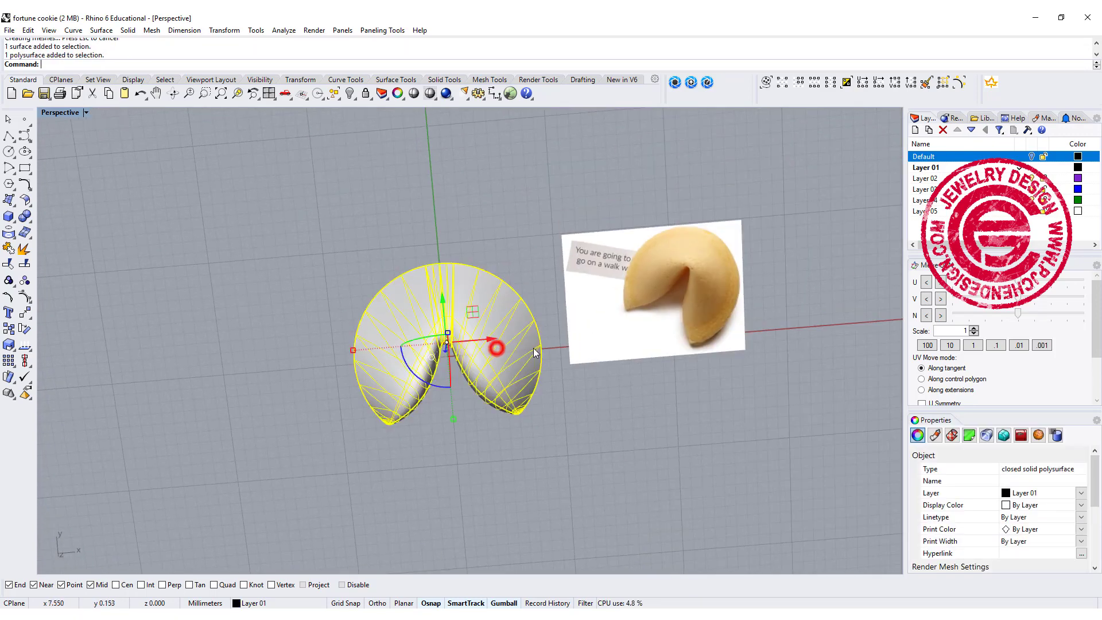
drag(500, 340, 230, 416)
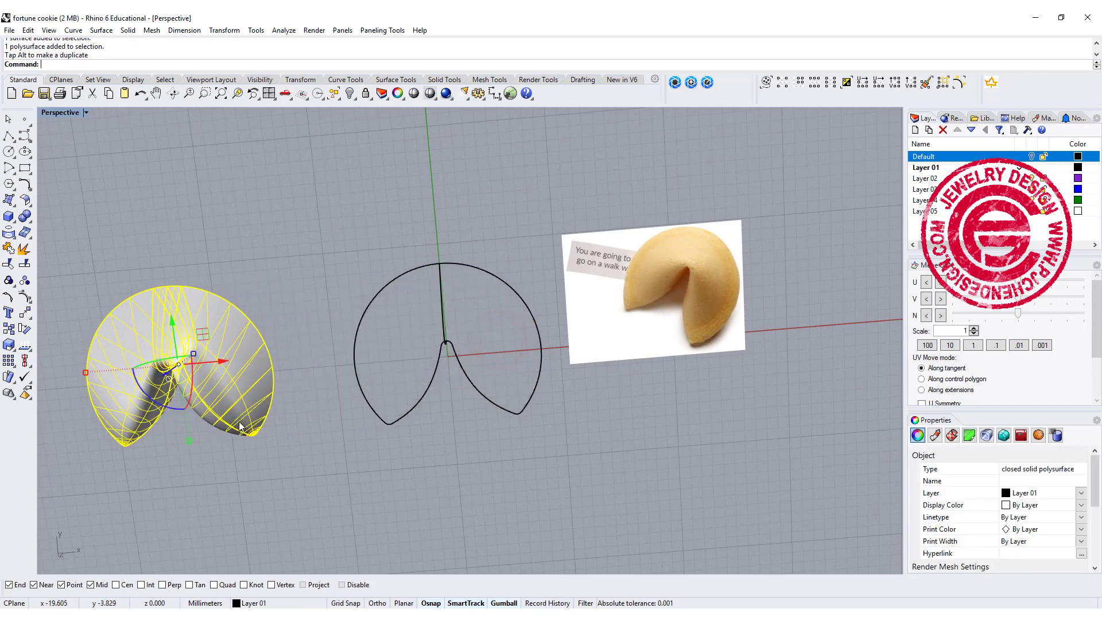
click(416, 484)
right_drag(463, 475, 461, 402)
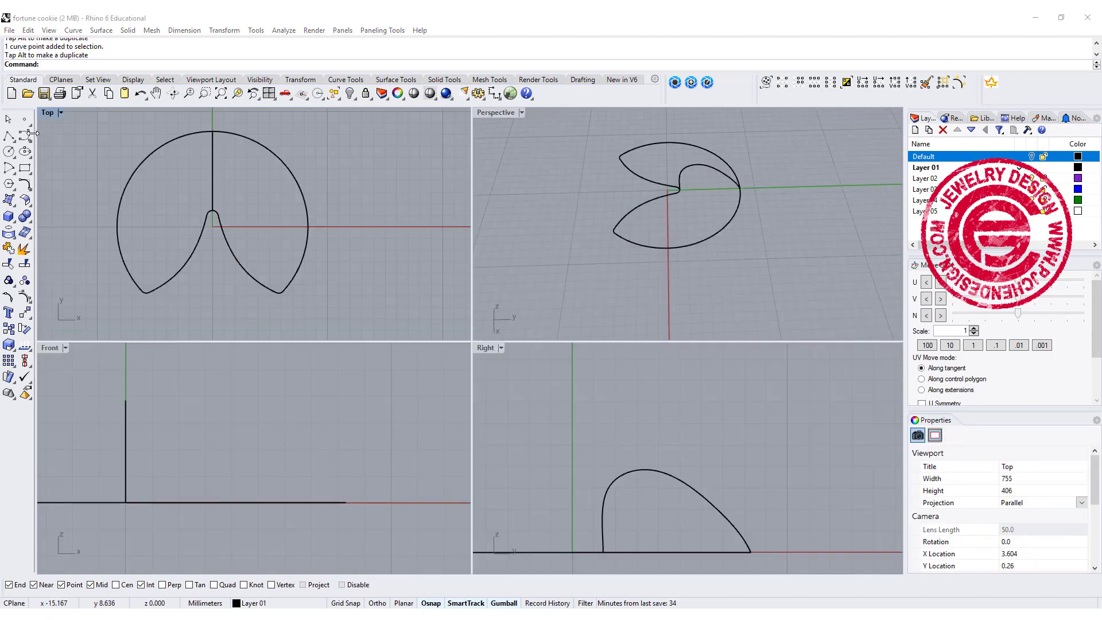
Step: Draw a degree 3 control point curve from the profile curve's outer slope, bowing across the right half to its lower tip
click(8, 136)
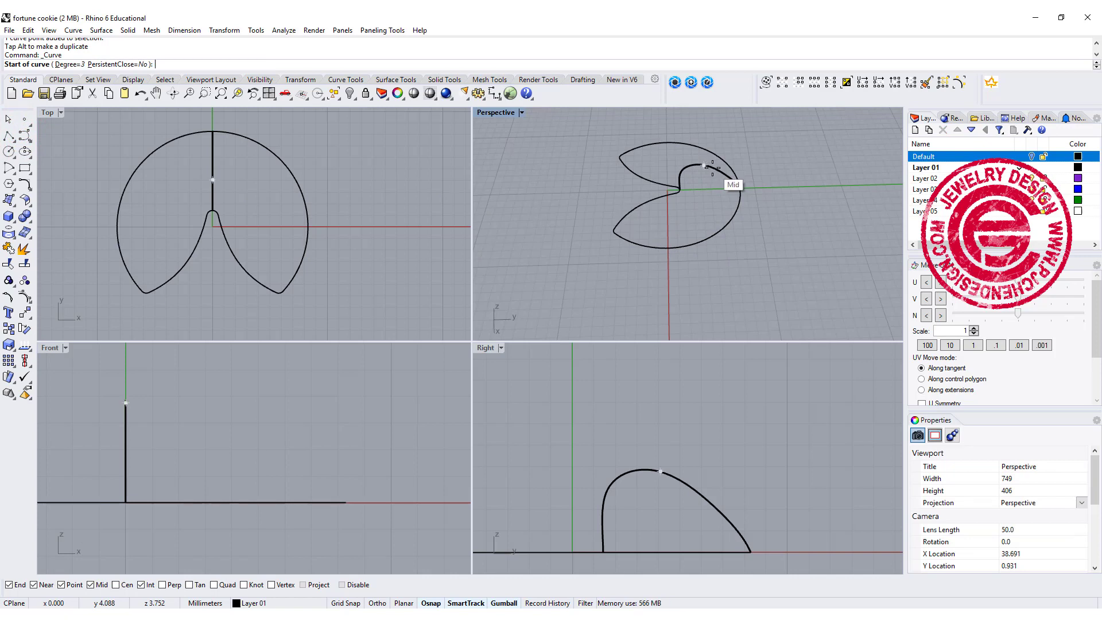
scroll(713, 168, up, 5)
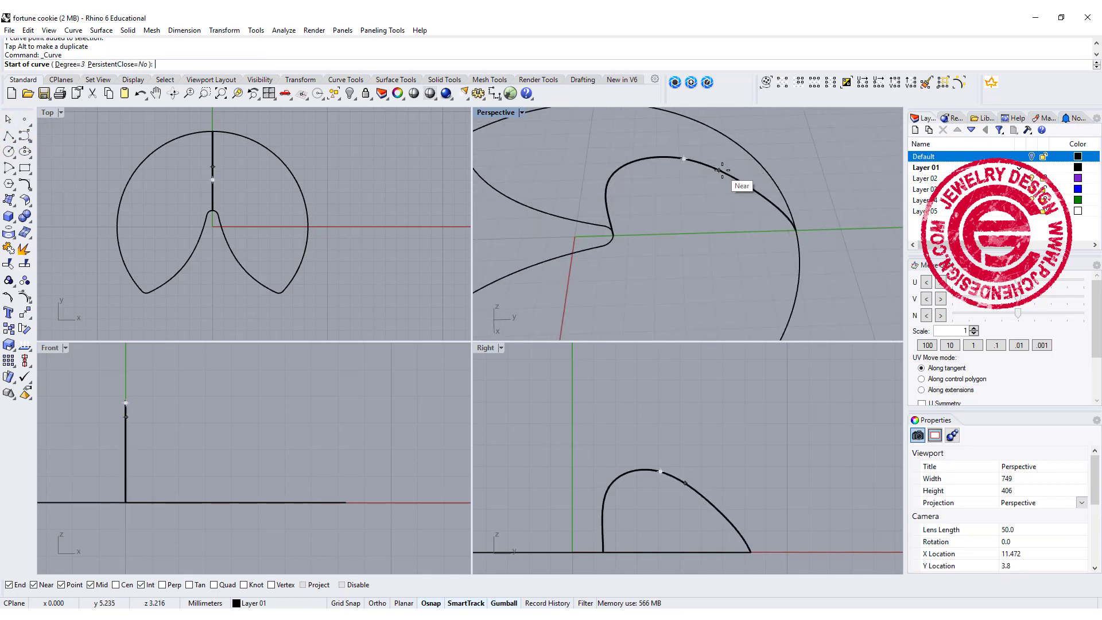
click(721, 171)
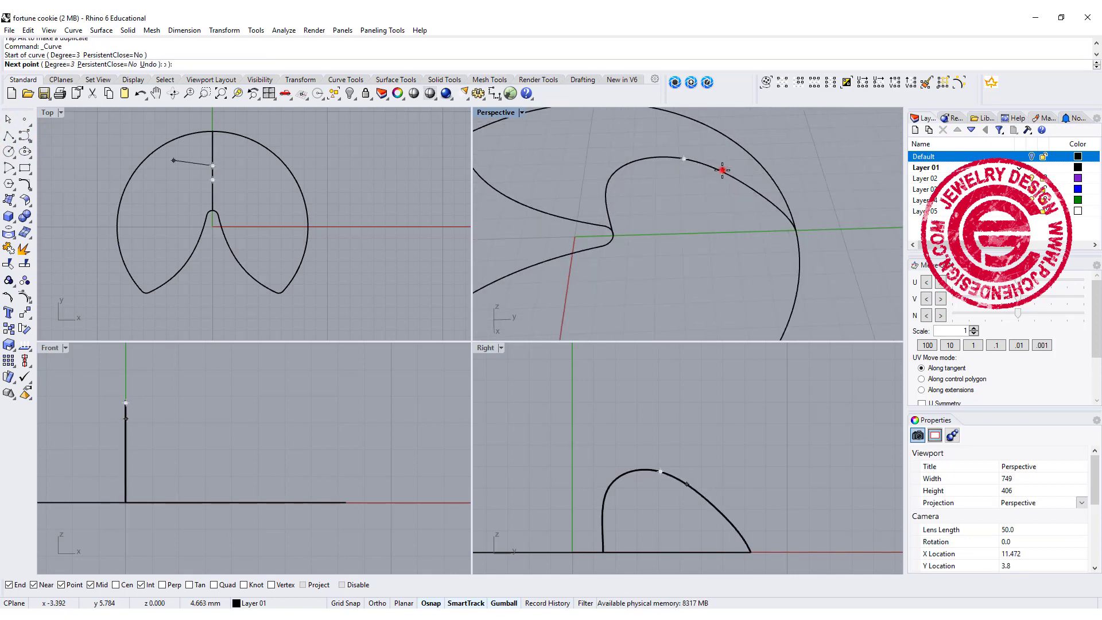
click(251, 166)
click(274, 203)
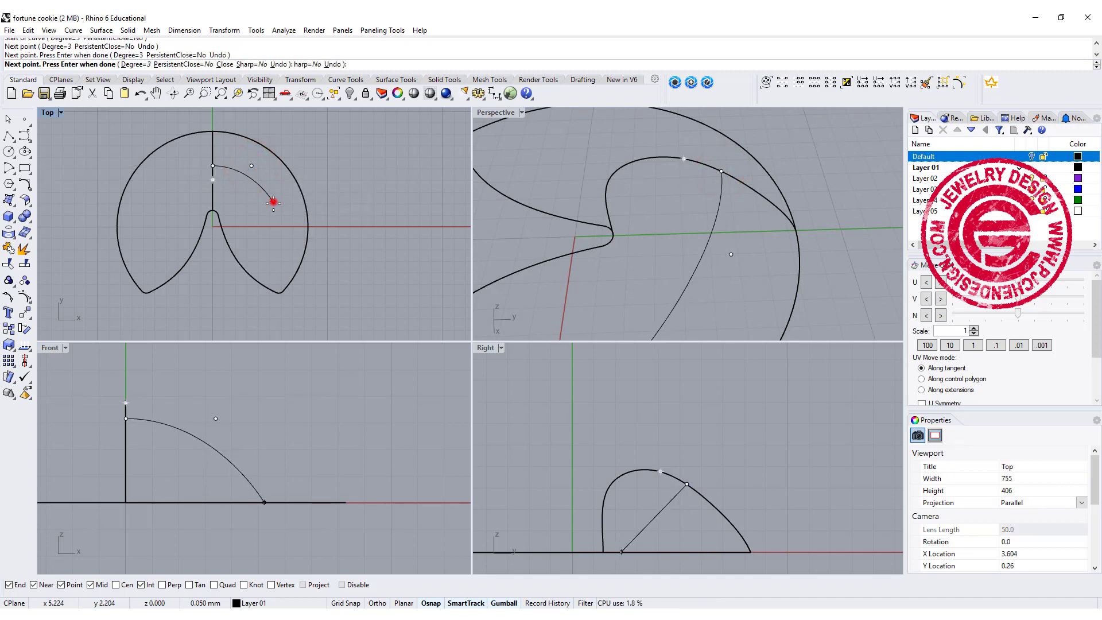
click(278, 244)
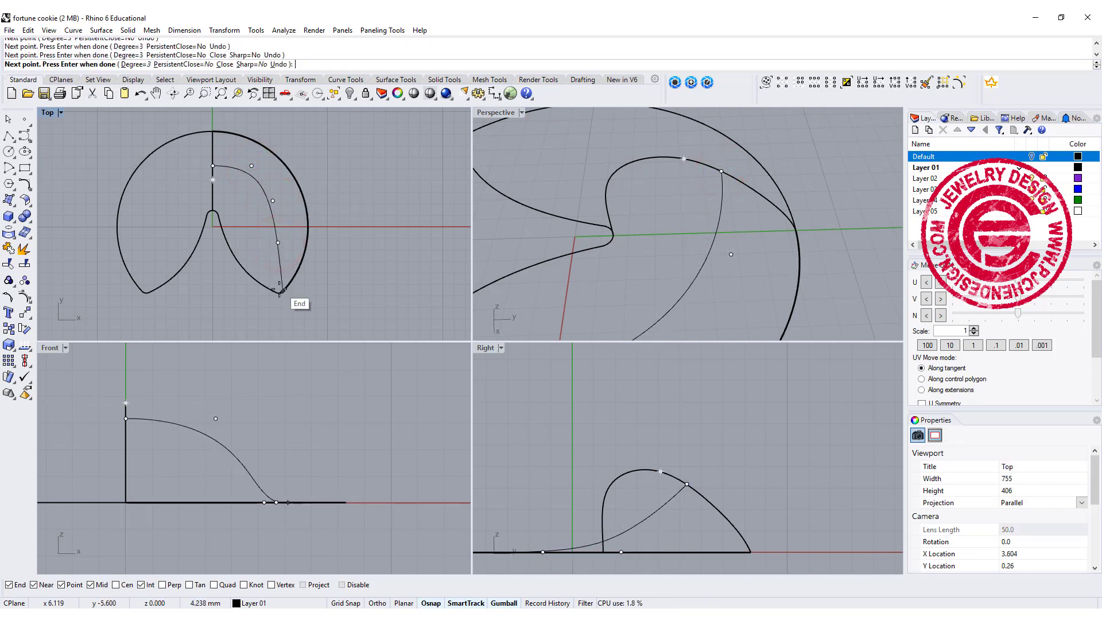
scroll(280, 293, up, 3)
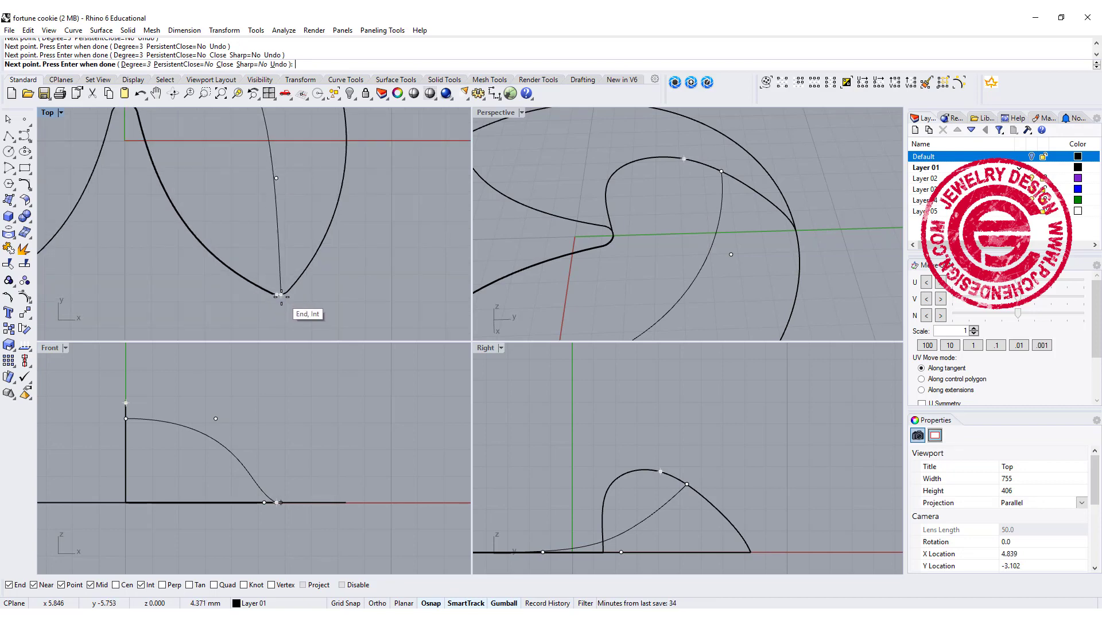
click(280, 296)
Step: Shift the new curve's second and third control points slightly outward toward the outer arc in the Top view
click(272, 207)
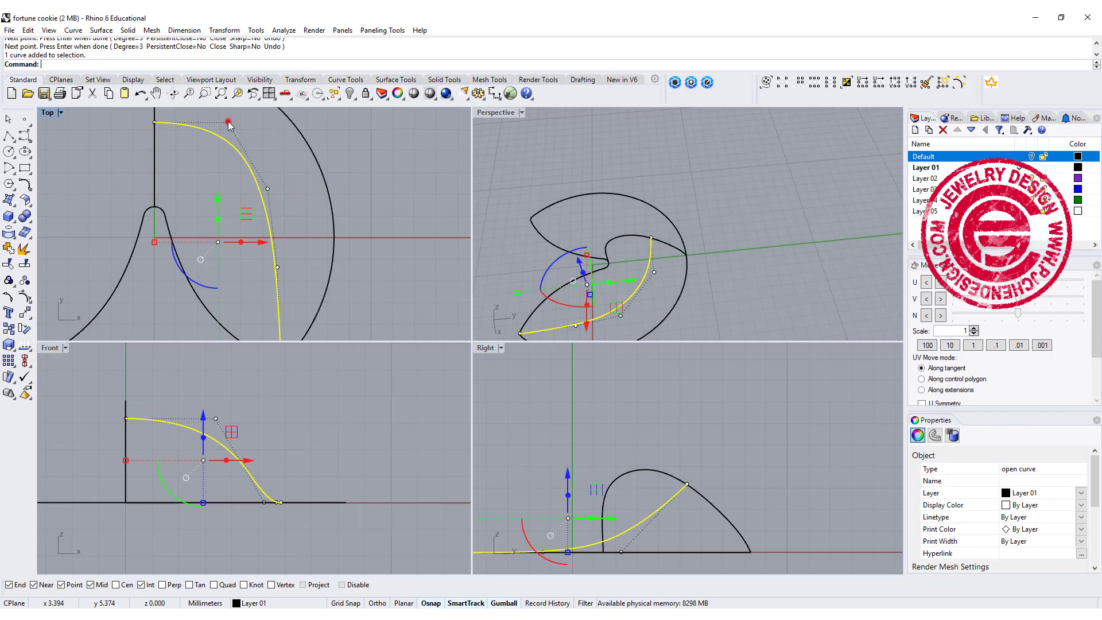
click(229, 122)
right_drag(270, 151, 285, 186)
drag(276, 135, 281, 136)
click(282, 224)
drag(309, 196, 318, 204)
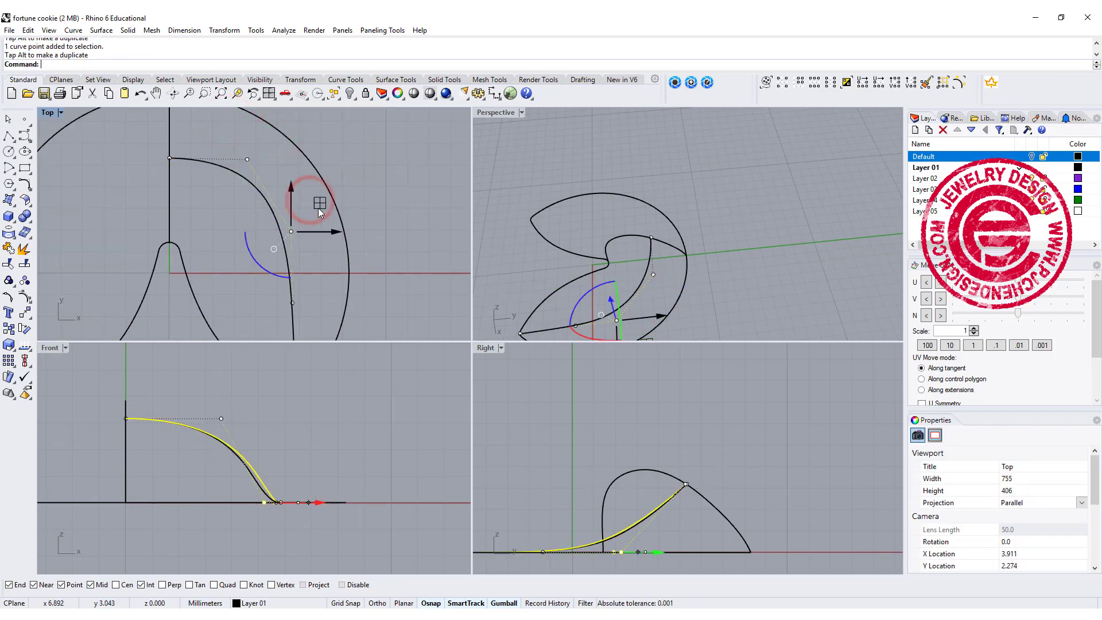
click(453, 279)
Step: Project the interior curve onto the Top view's construction plane with ProjectToCPlane, deleting the original curve
right_drag(524, 270, 701, 217)
scroll(685, 203, up, 7)
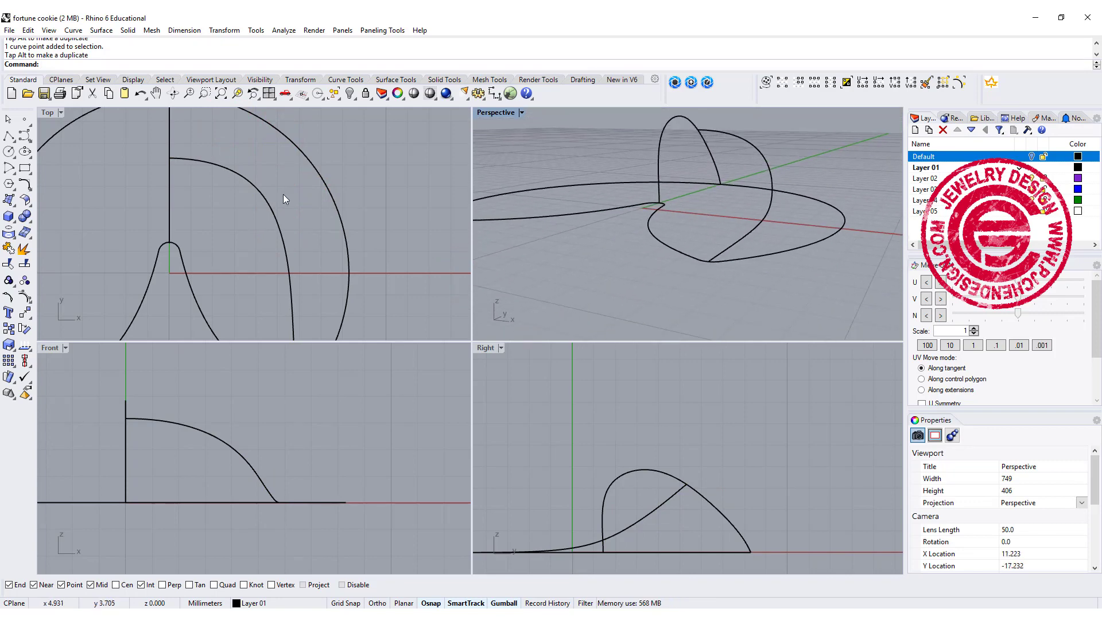
scroll(278, 200, down, 3)
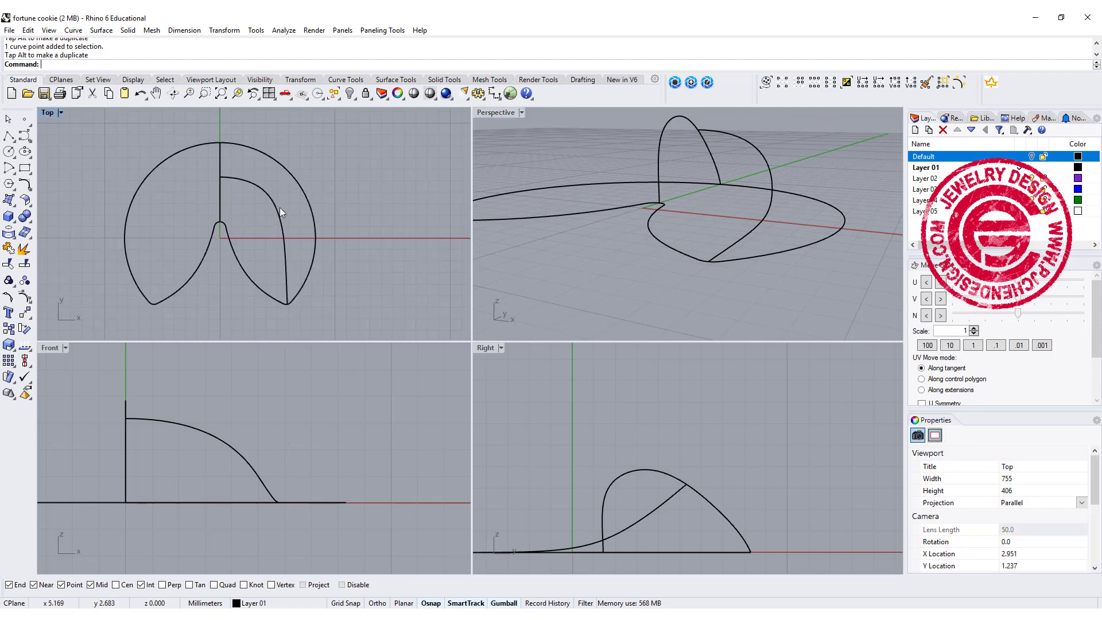
click(272, 204)
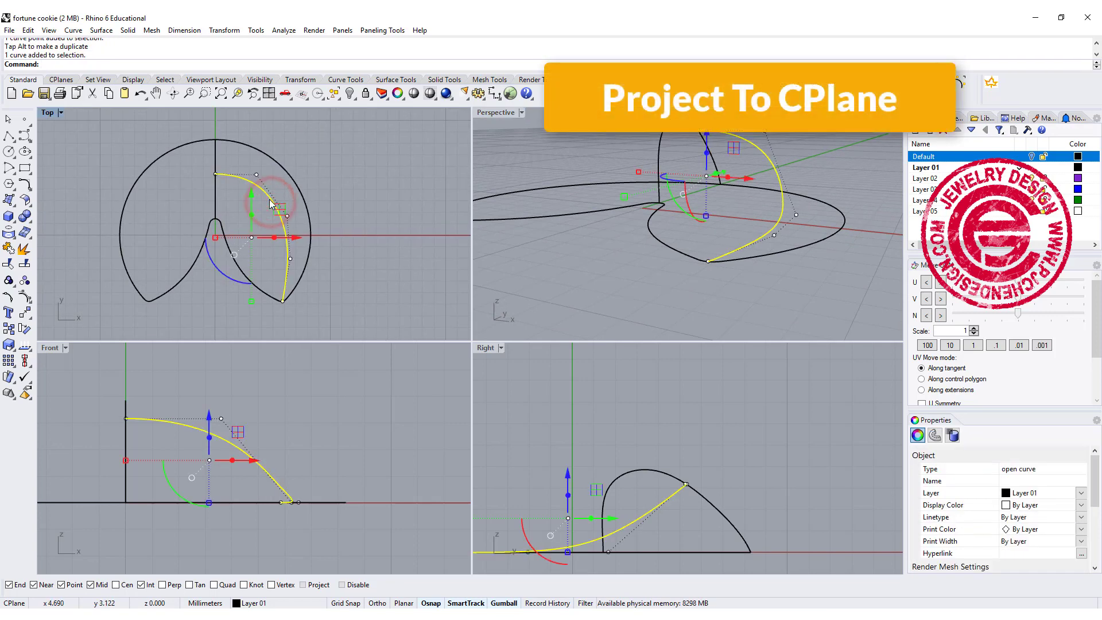
key(Return)
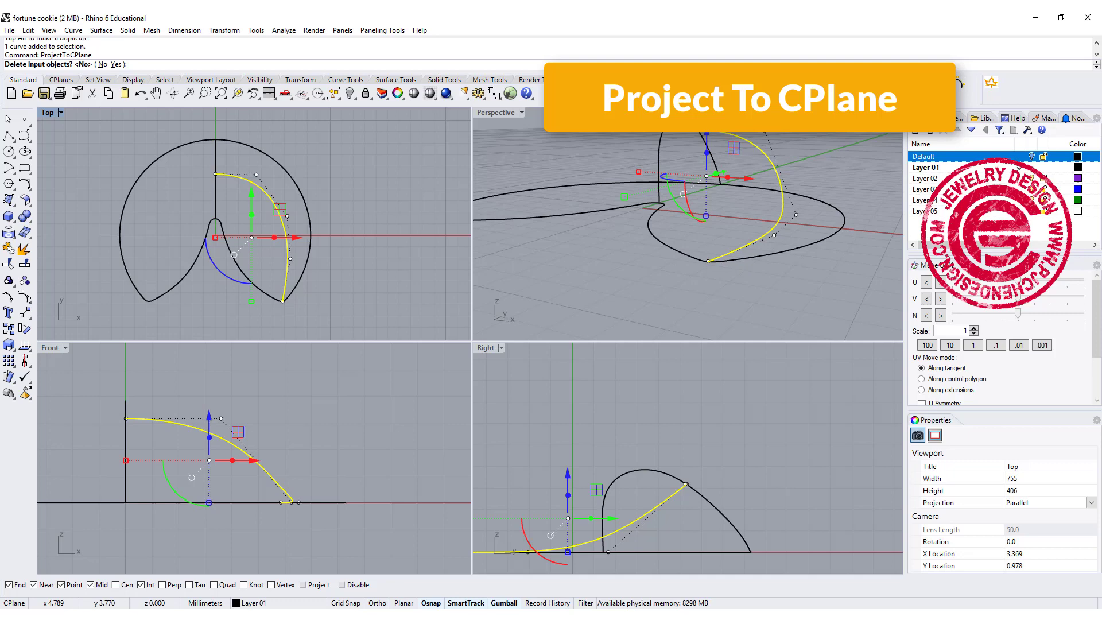
click(117, 64)
click(313, 233)
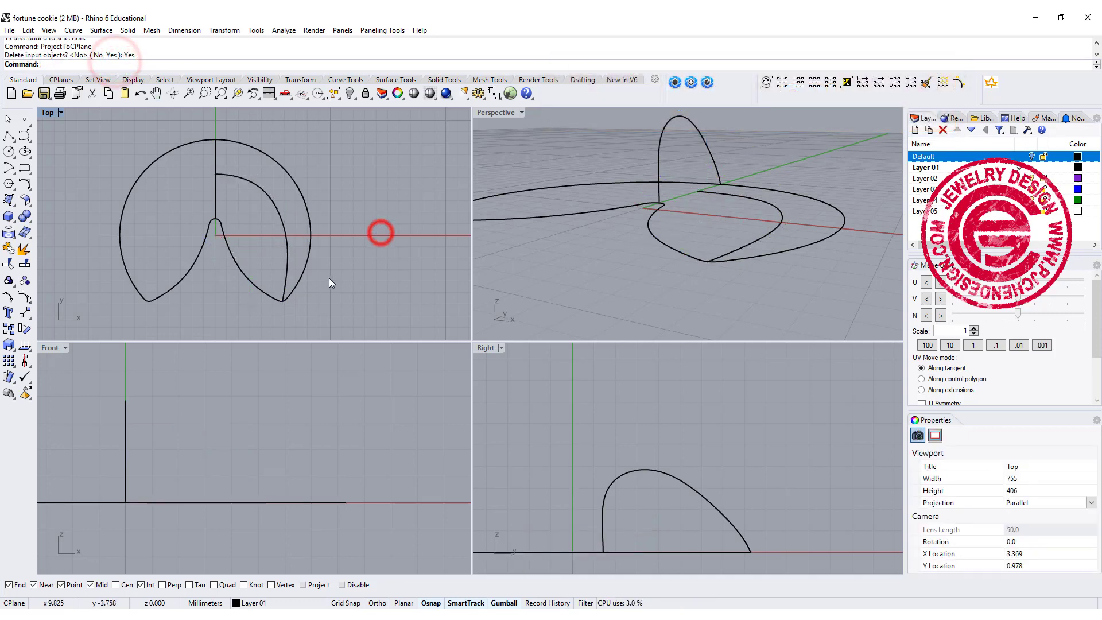
Step: Draw a vertical line from the flattened curve's upper end on the centre axis to above the profile curve
click(9, 135)
click(696, 191)
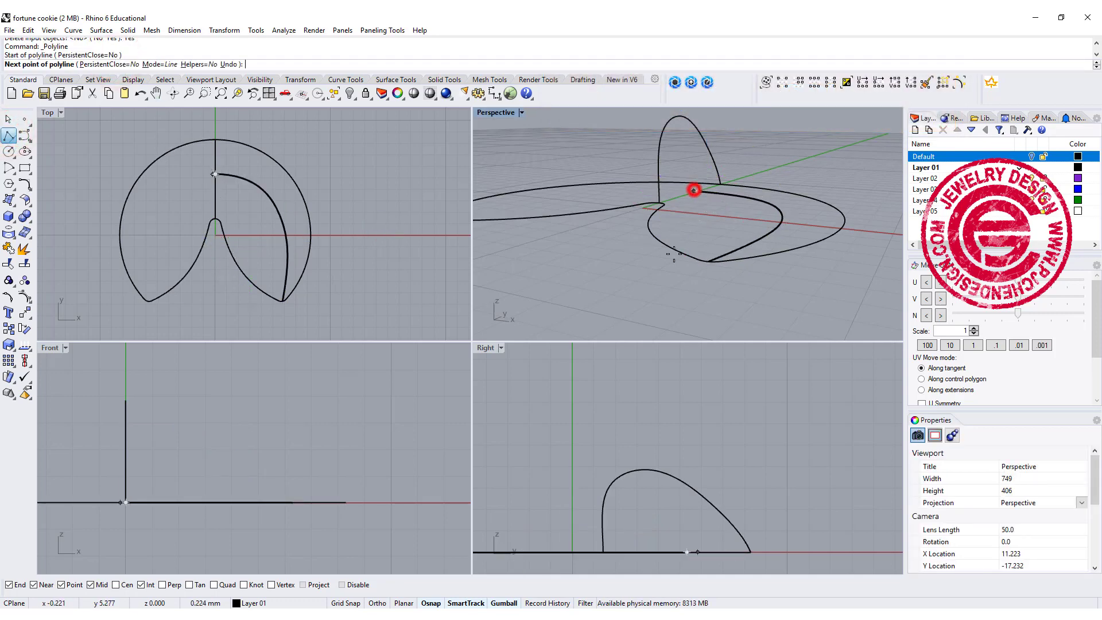
click(684, 418)
key(Return)
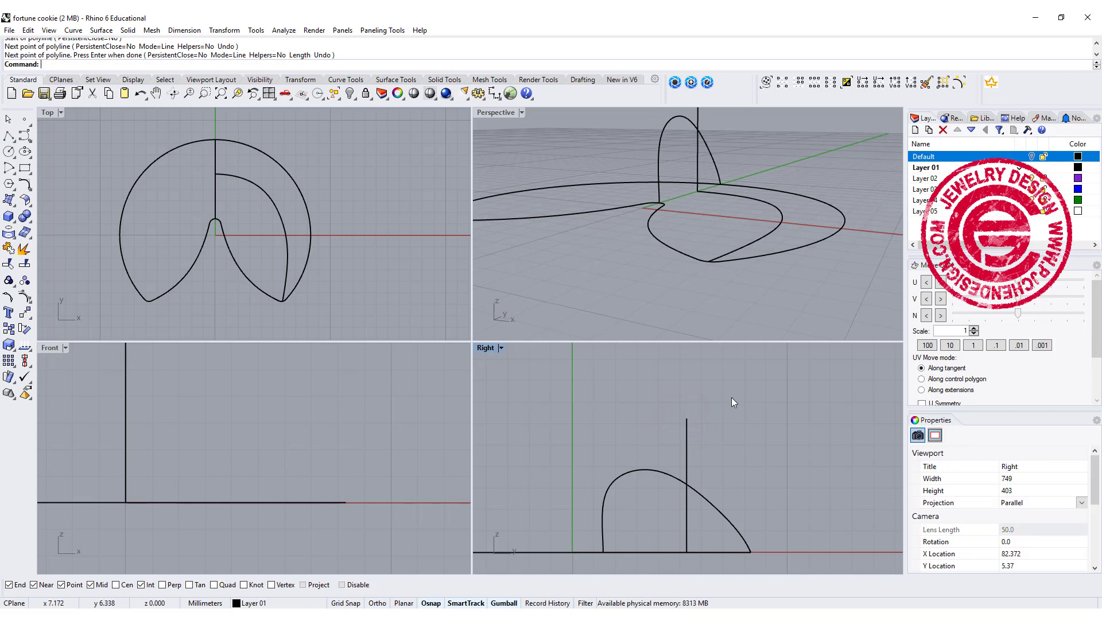
Step: Draw a degree 3 control point curve from the vertical line's crossing with the profile, arching in the Right view down to the lower tip
click(24, 138)
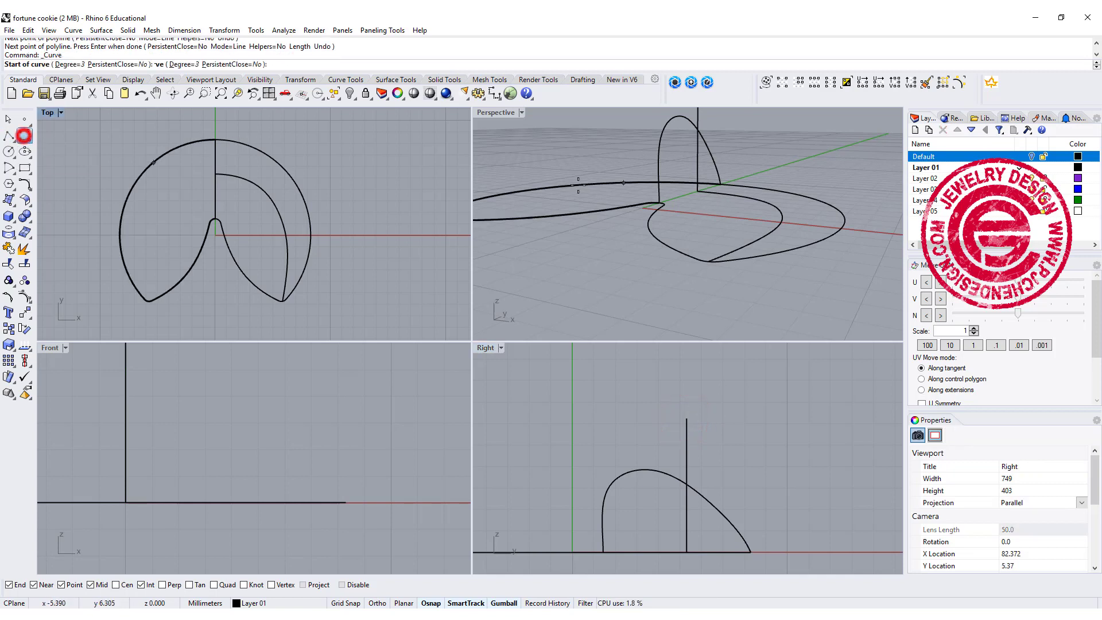
click(698, 129)
scroll(637, 459, down, 3)
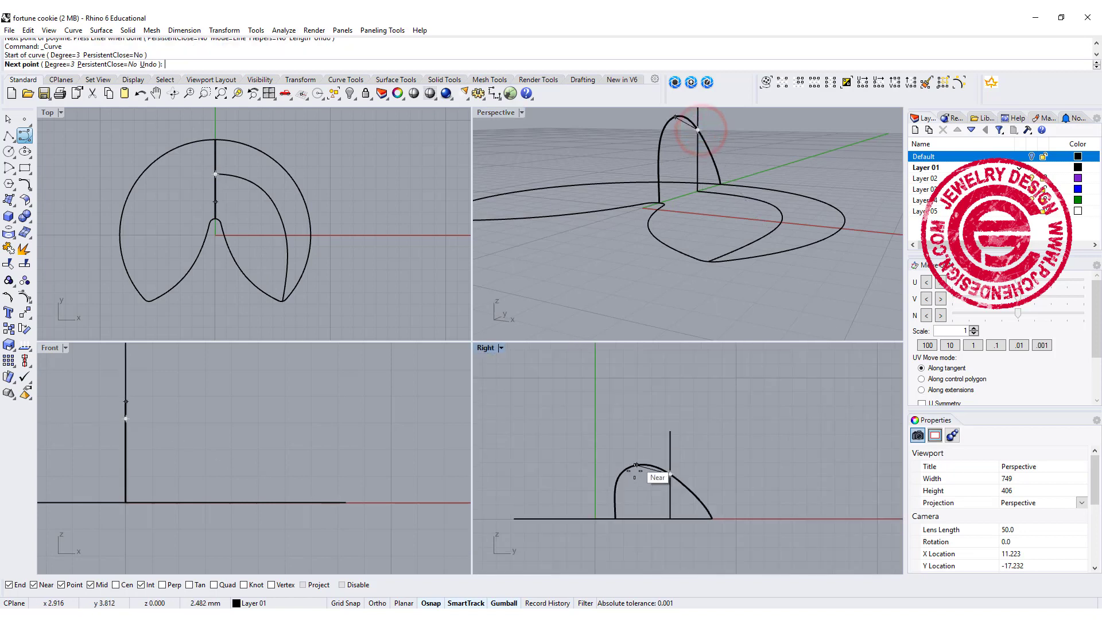
right_drag(636, 464, 709, 438)
click(678, 447)
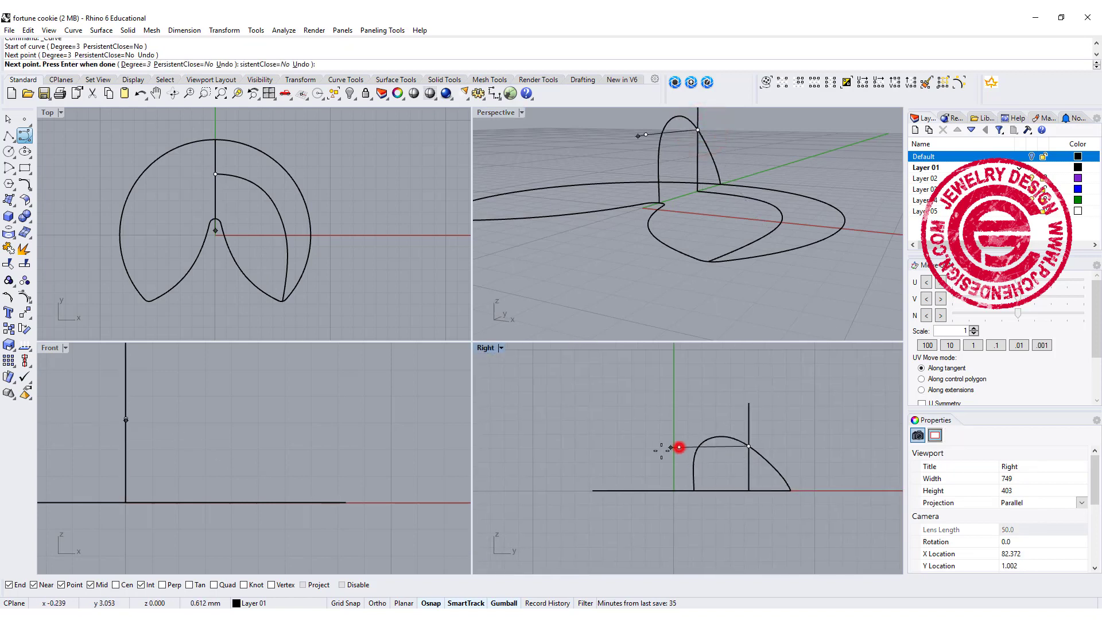
click(631, 457)
click(593, 467)
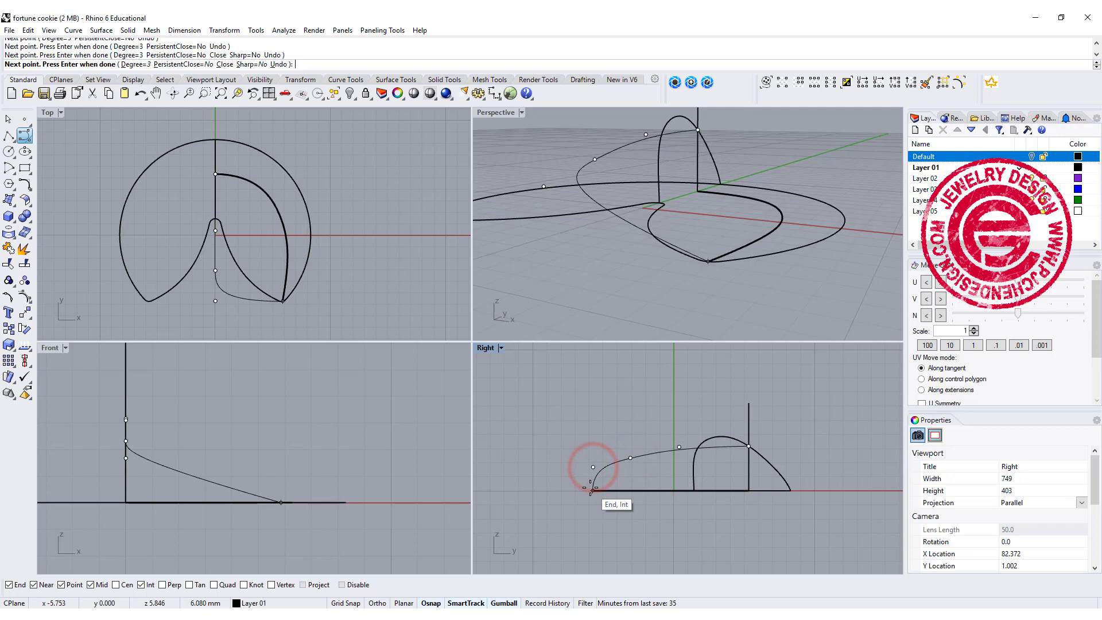
click(592, 489)
key(Return)
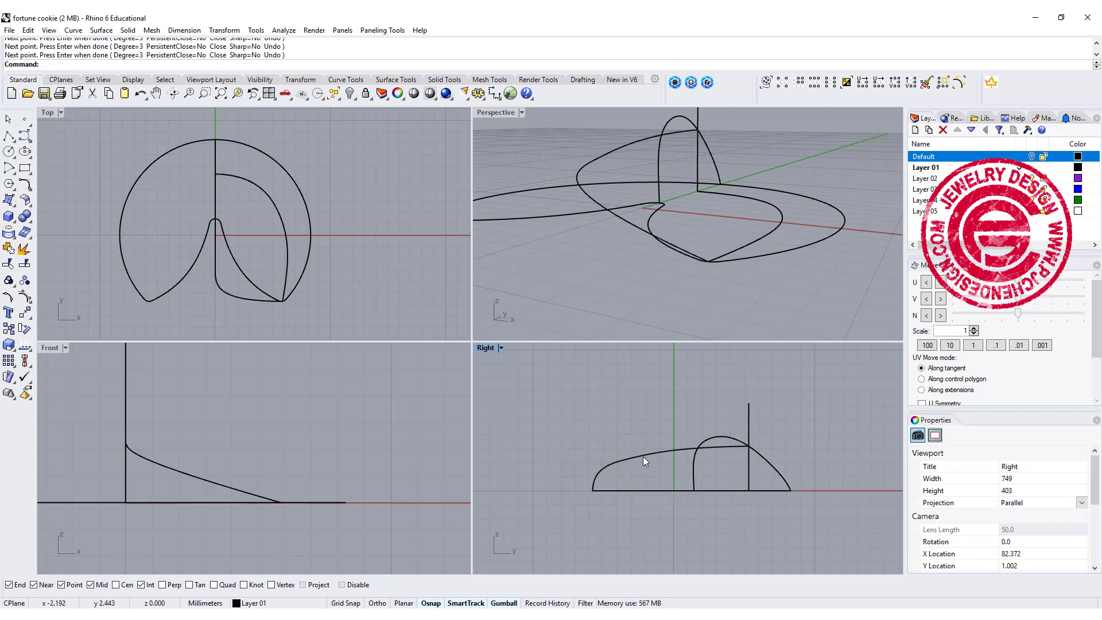
Step: Shift the side curve's third control point slightly up and toward the tip in the Right view
click(643, 457)
scroll(642, 457, up, 6)
click(710, 439)
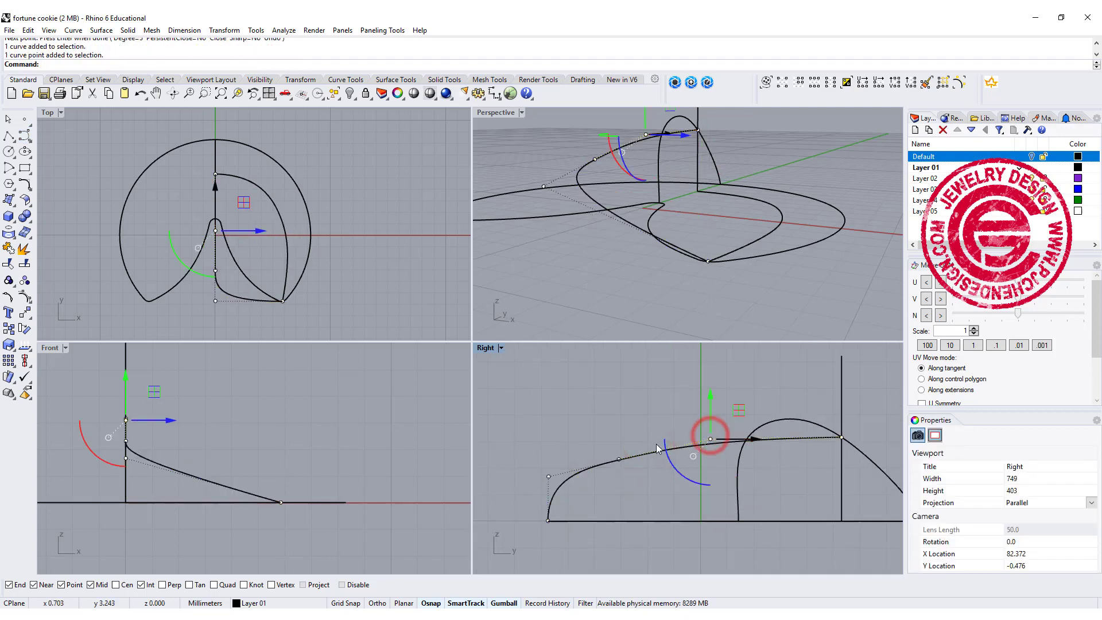
click(619, 459)
drag(647, 432, 647, 428)
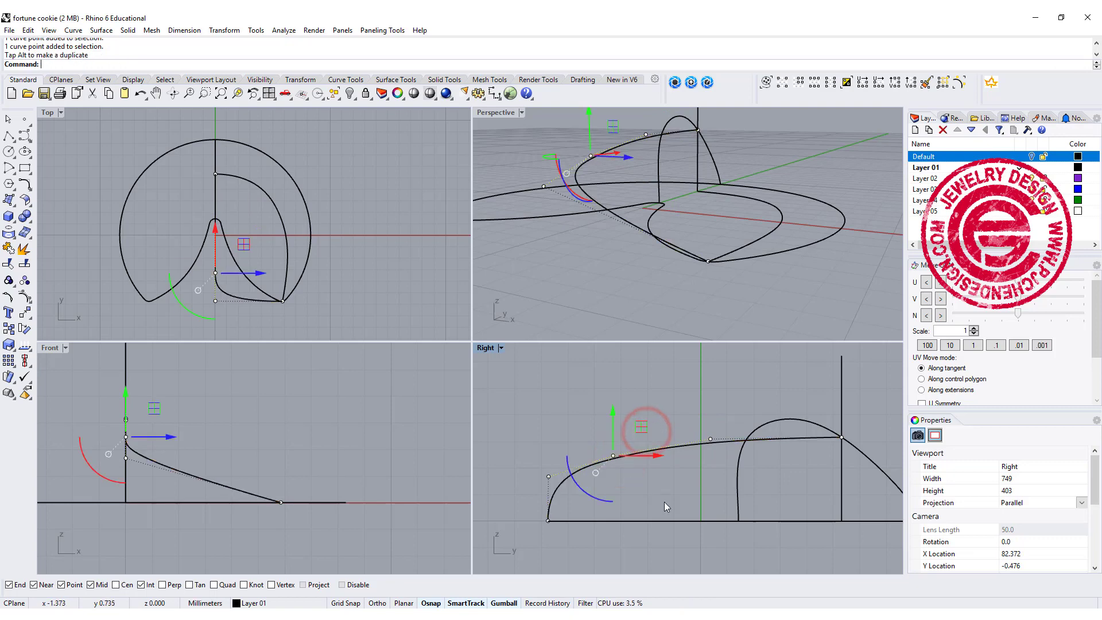
click(663, 500)
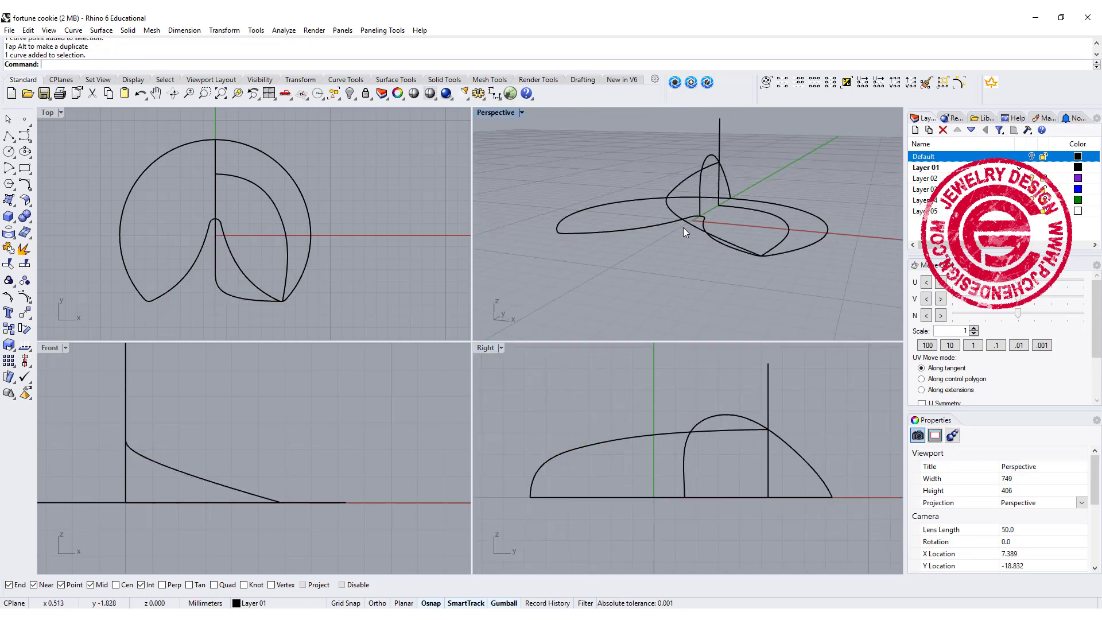
Step: Project the side curve onto the Right view's construction plane with ProjectToCPlane, deleting the original curve
right_drag(682, 228, 660, 239)
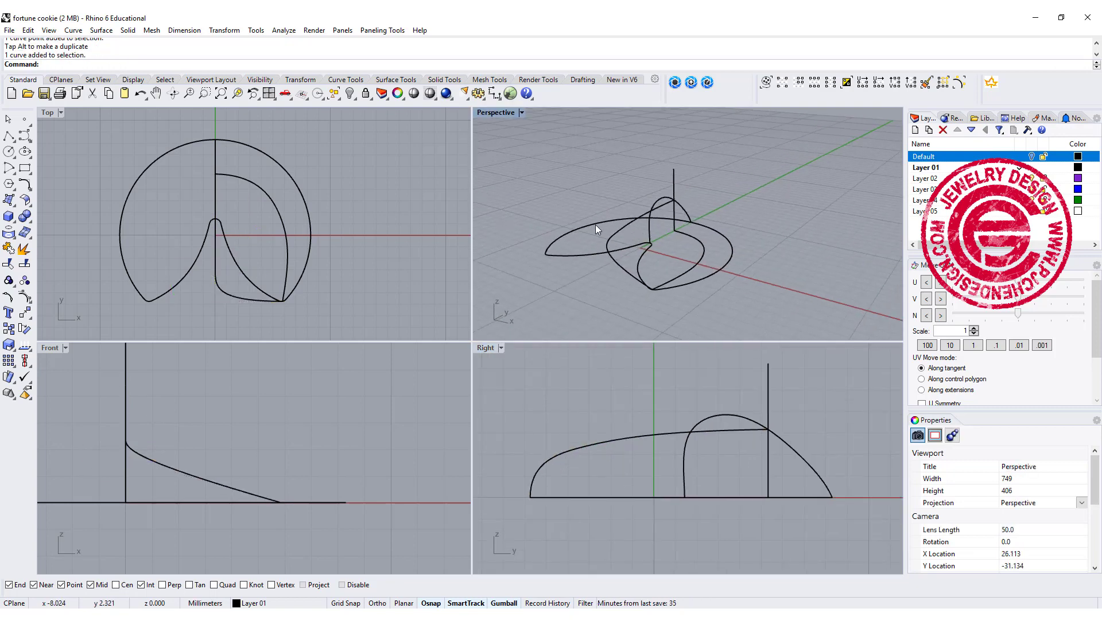
click(622, 226)
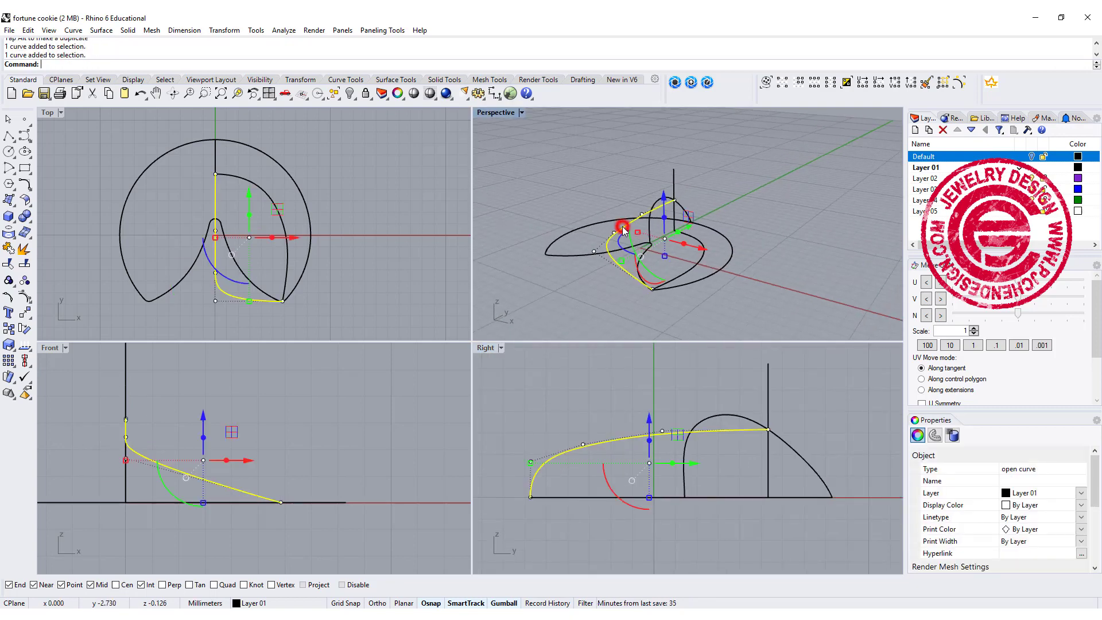
click(486, 347)
text(Project)
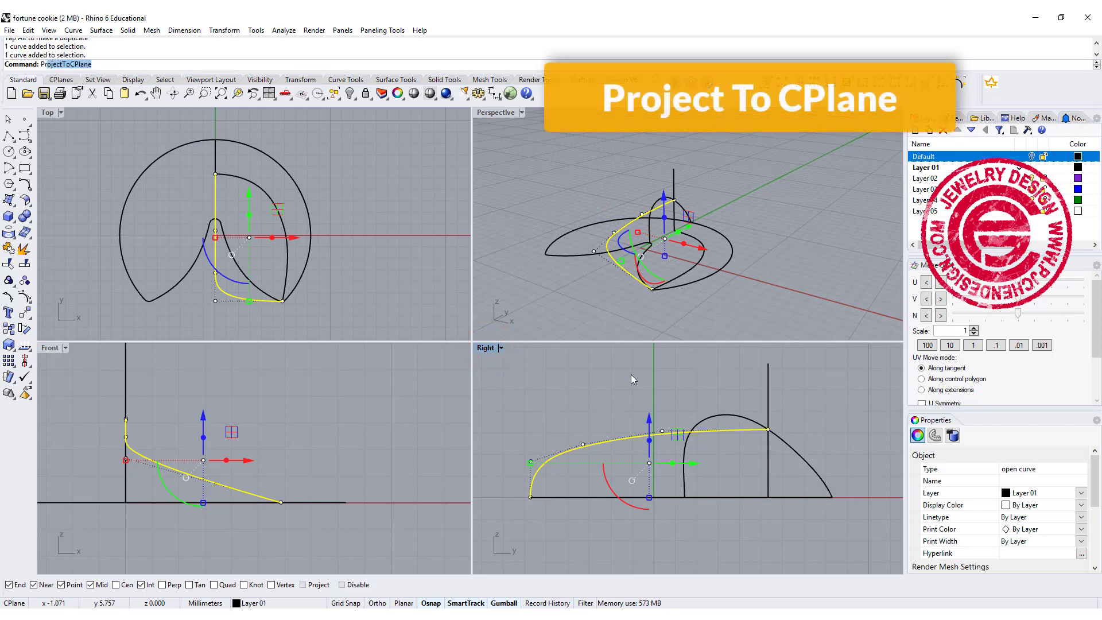
text(T)
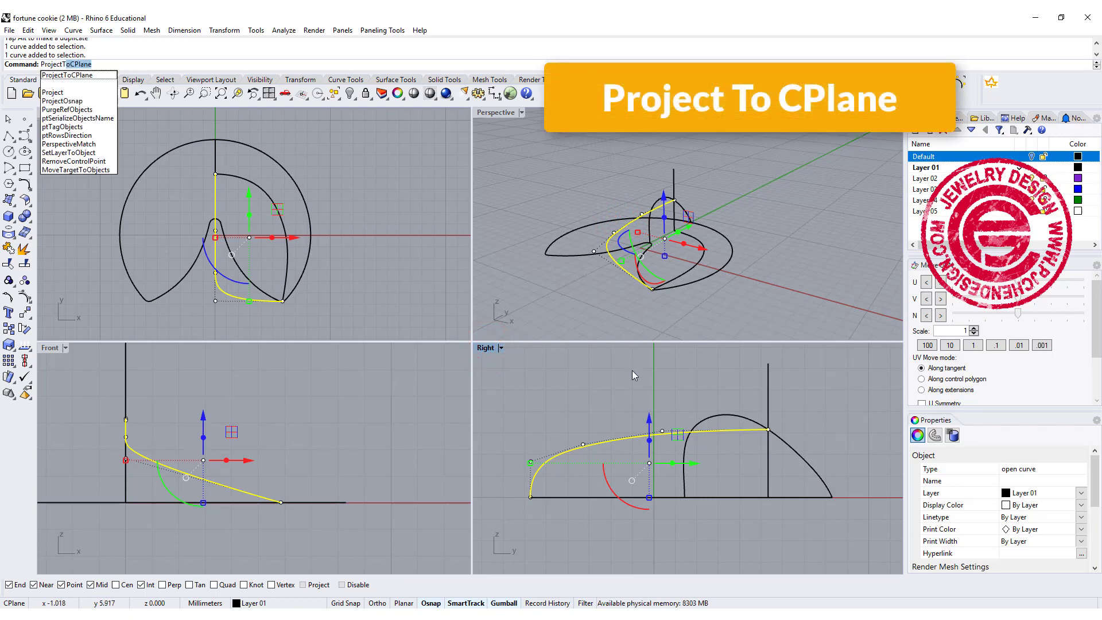
key(Return)
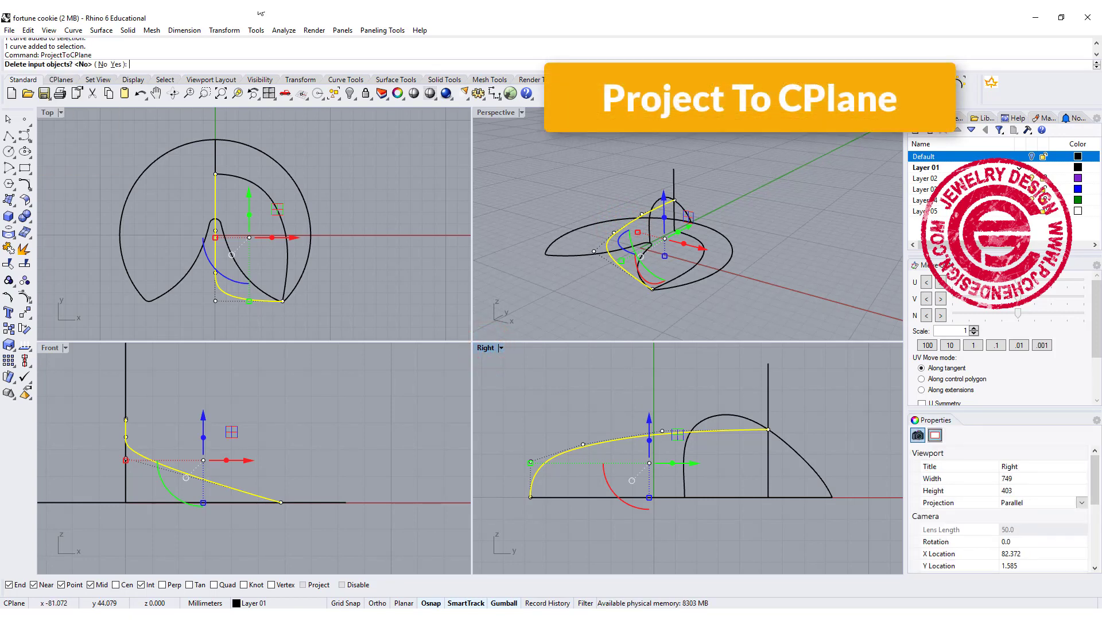
click(117, 64)
click(584, 410)
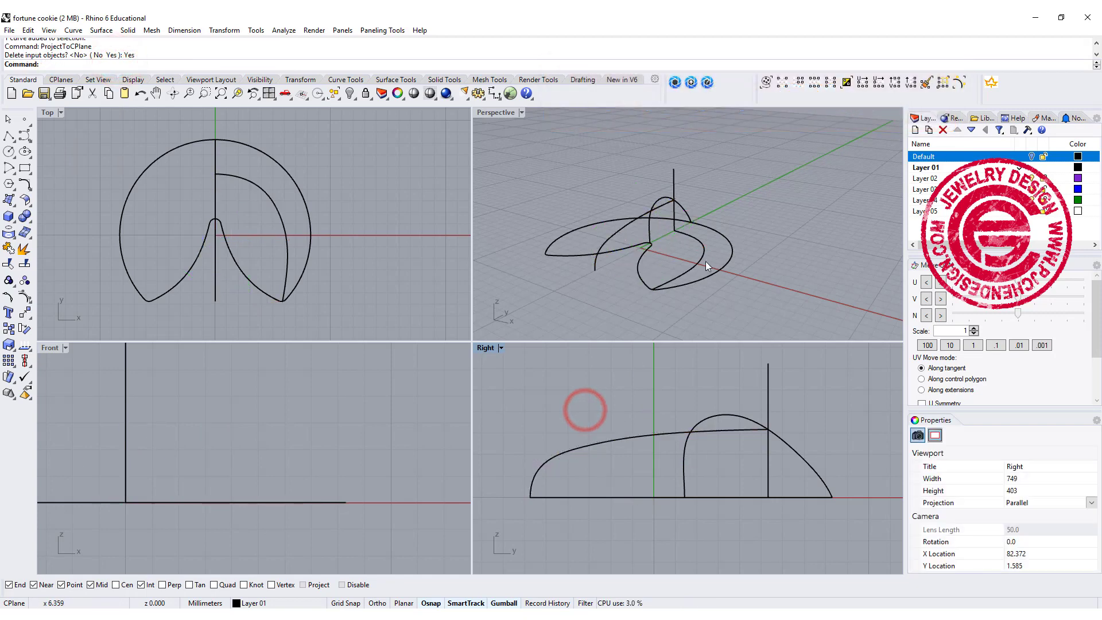
Step: Set the display color of the two projected curves to Red
click(704, 261)
shift+click(627, 226)
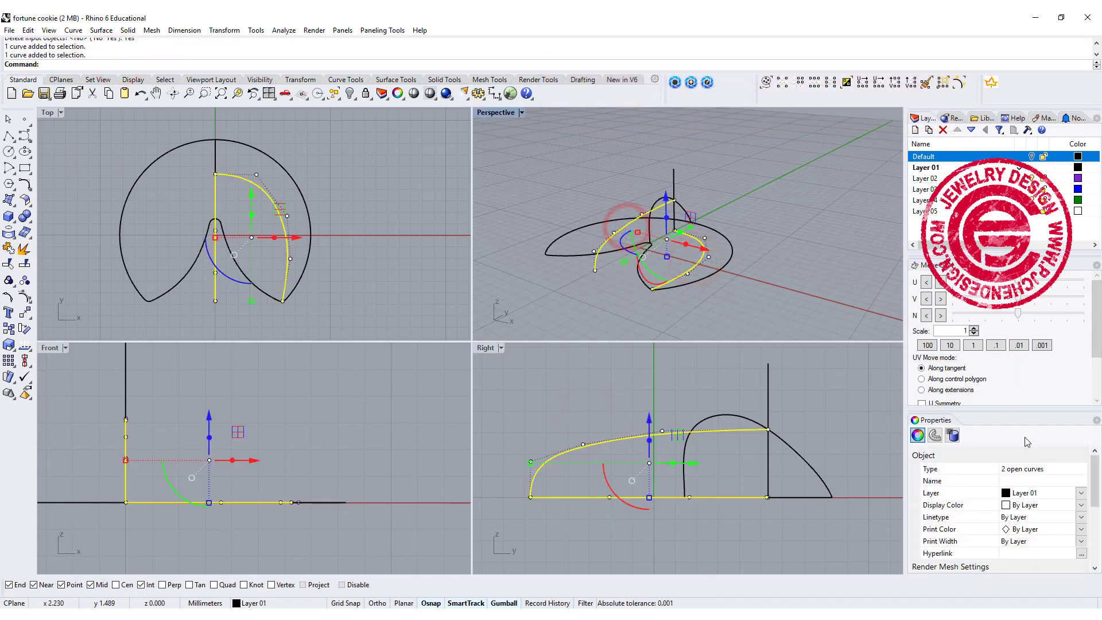
click(1080, 505)
click(1033, 544)
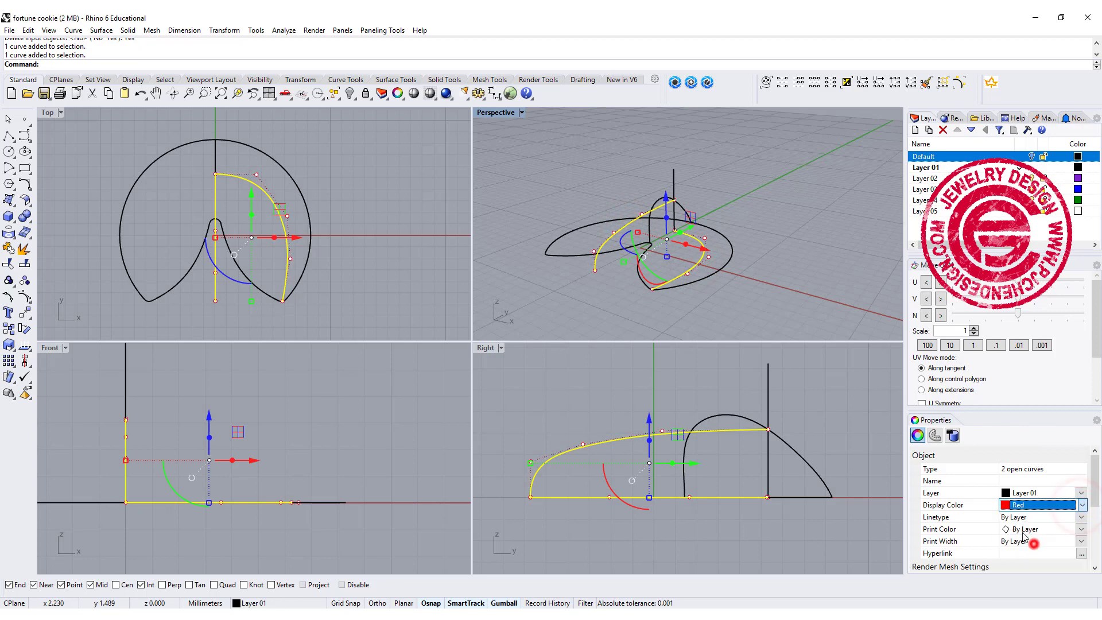
click(873, 232)
mouse_move(762, 181)
right_down()
mouse_move(783, 231)
mouse_move(768, 193)
right_up()
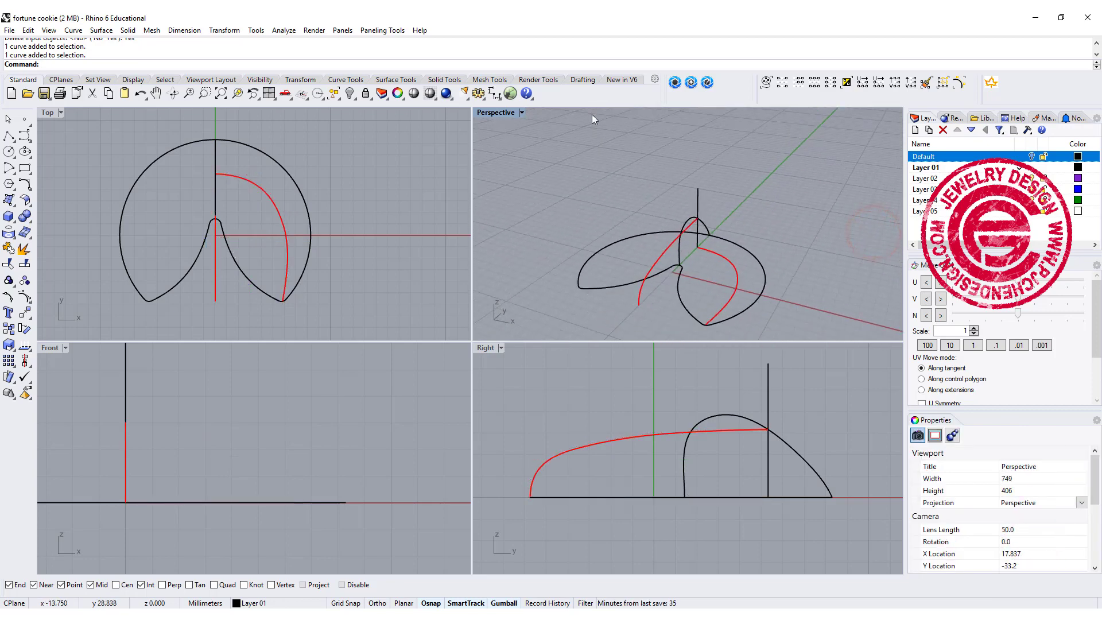
Step: Create a 3D curve from the two red curves with Curve from 2 Views in the maximized Perspective view
double_click(494, 111)
right_drag(485, 229, 397, 215)
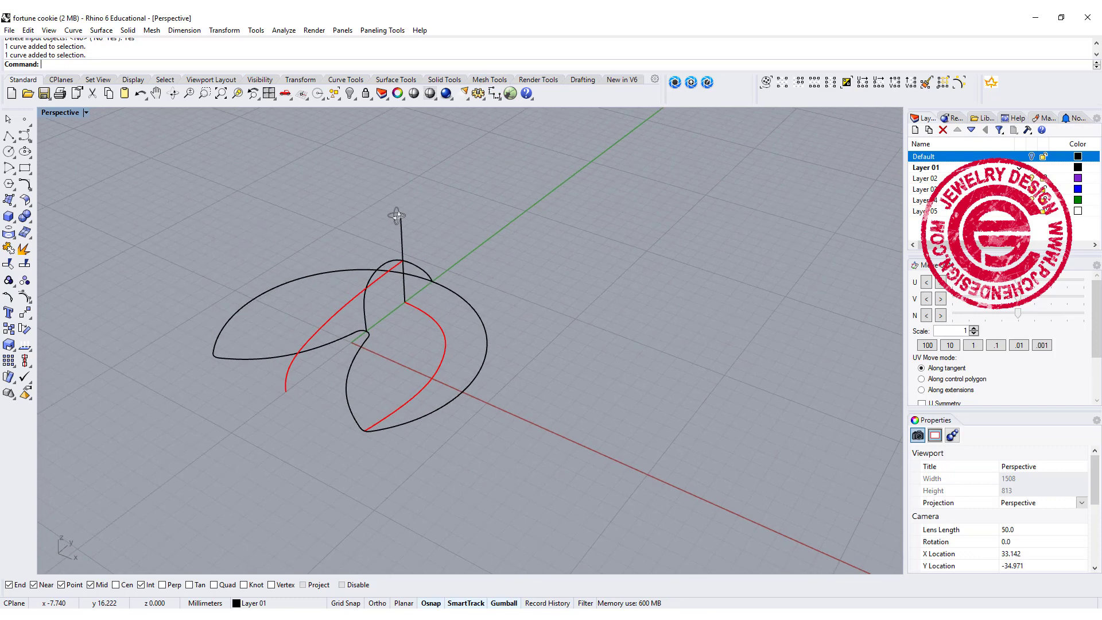
click(346, 307)
click(442, 353)
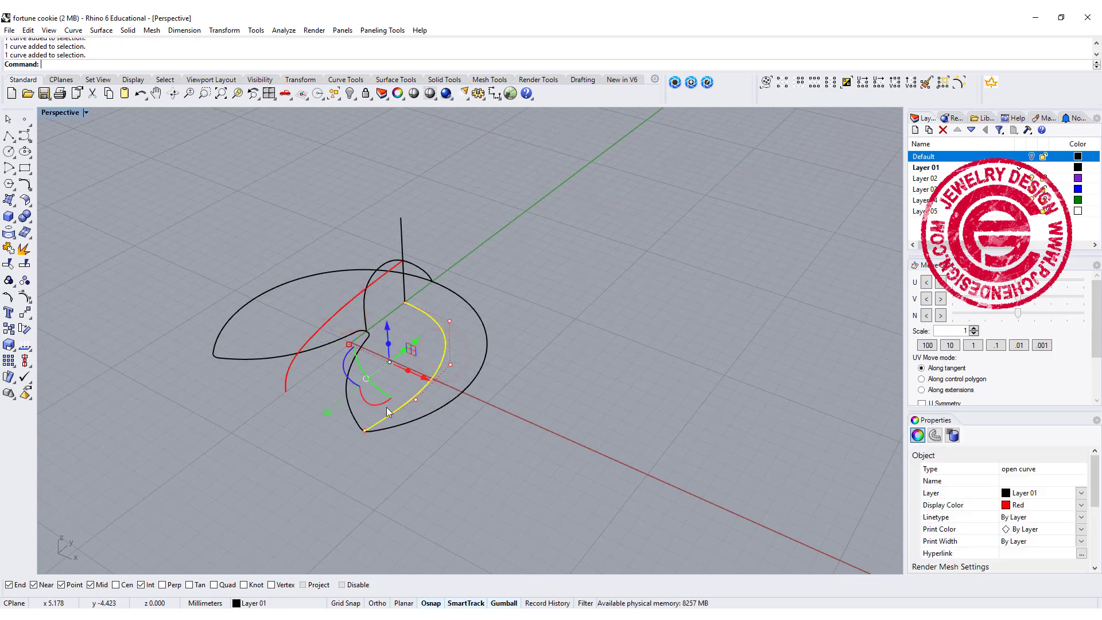
click(581, 315)
click(26, 185)
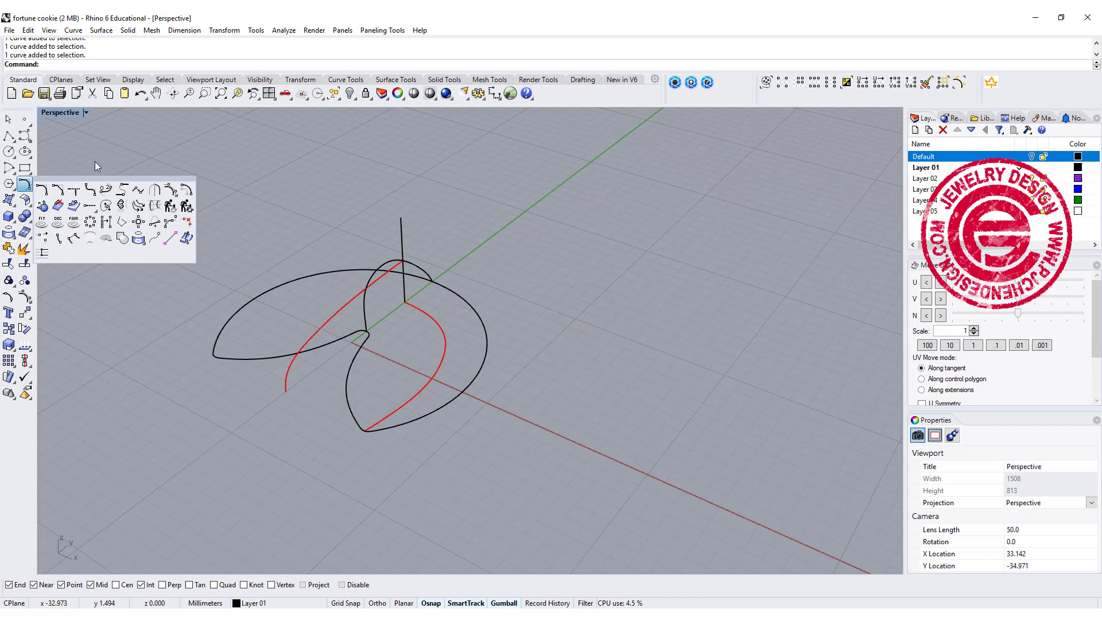
click(119, 205)
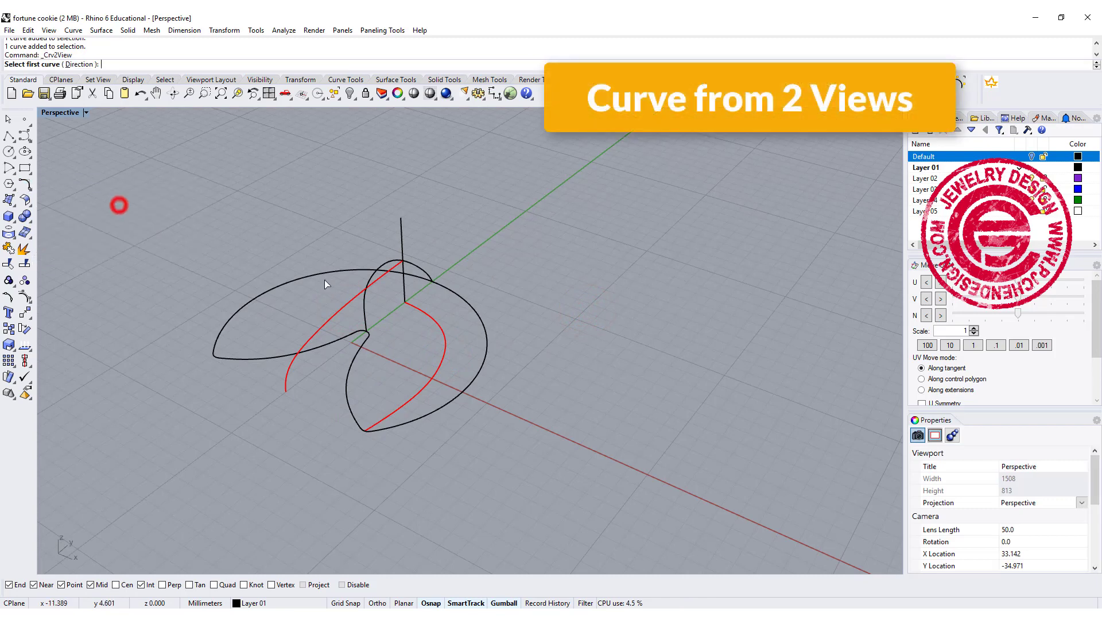
click(342, 317)
click(438, 369)
right_drag(577, 377, 607, 344)
Step: Set the display color of the resulting 3D curve to Green
click(412, 336)
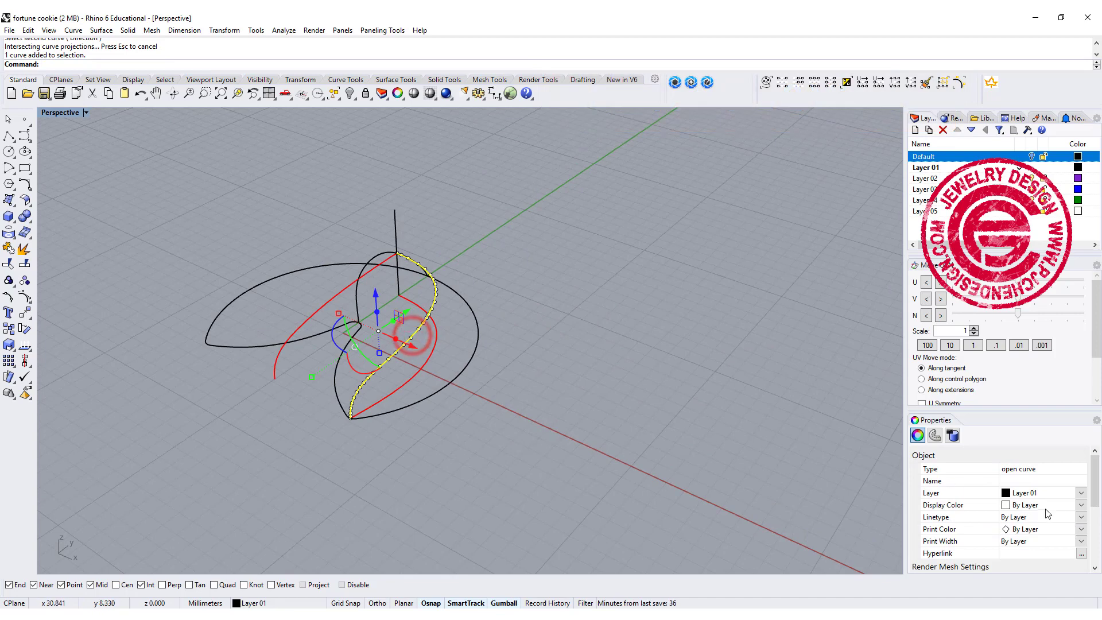
click(1082, 509)
click(1038, 564)
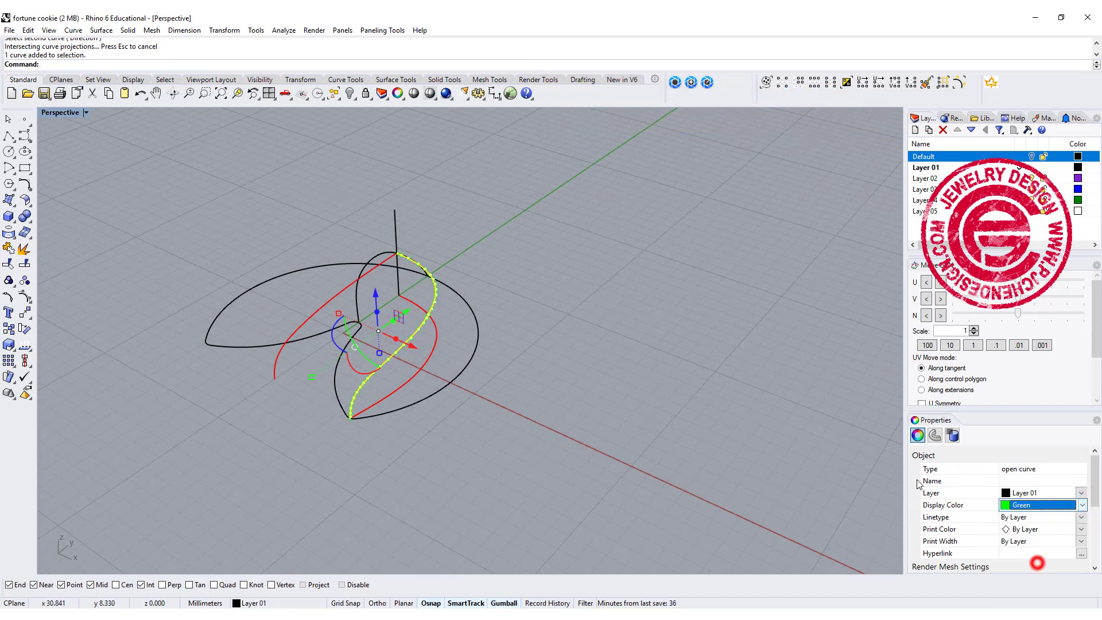
click(732, 324)
right_drag(534, 297, 587, 317)
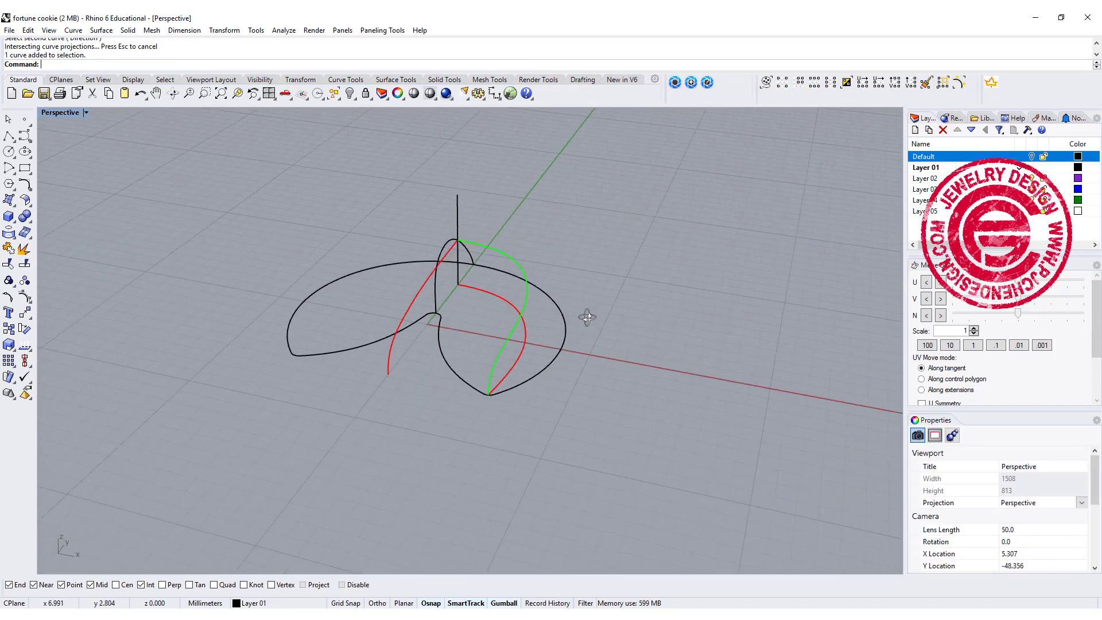
Step: Rebuild the green curve with 7 points and degree 3, deleting the input and preserving the end tangent directions
click(532, 297)
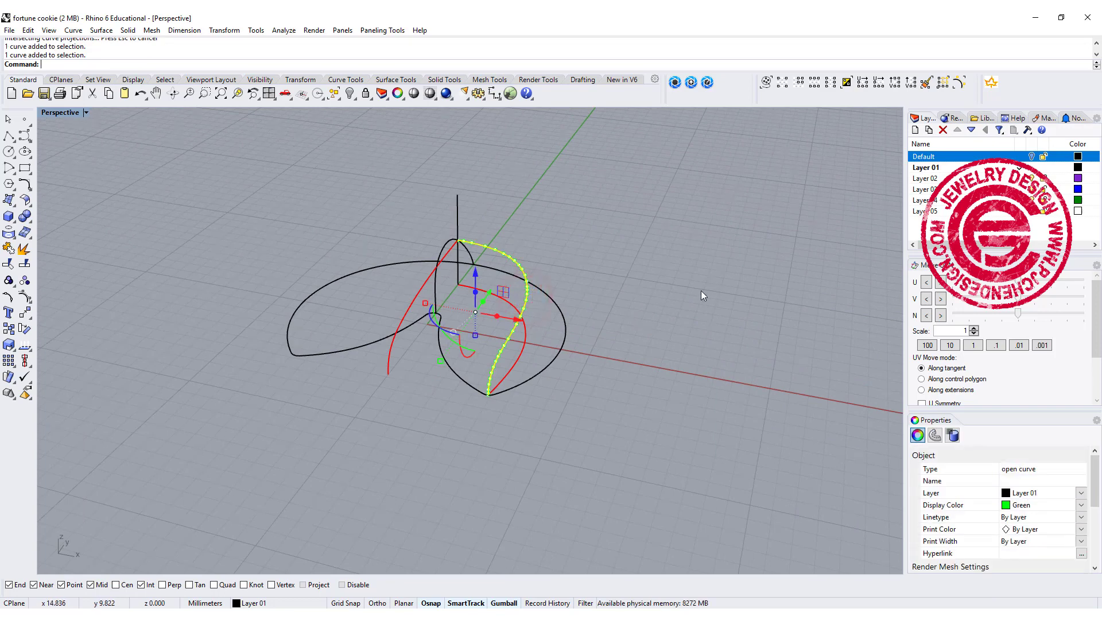
text(Rebuild)
key(Return)
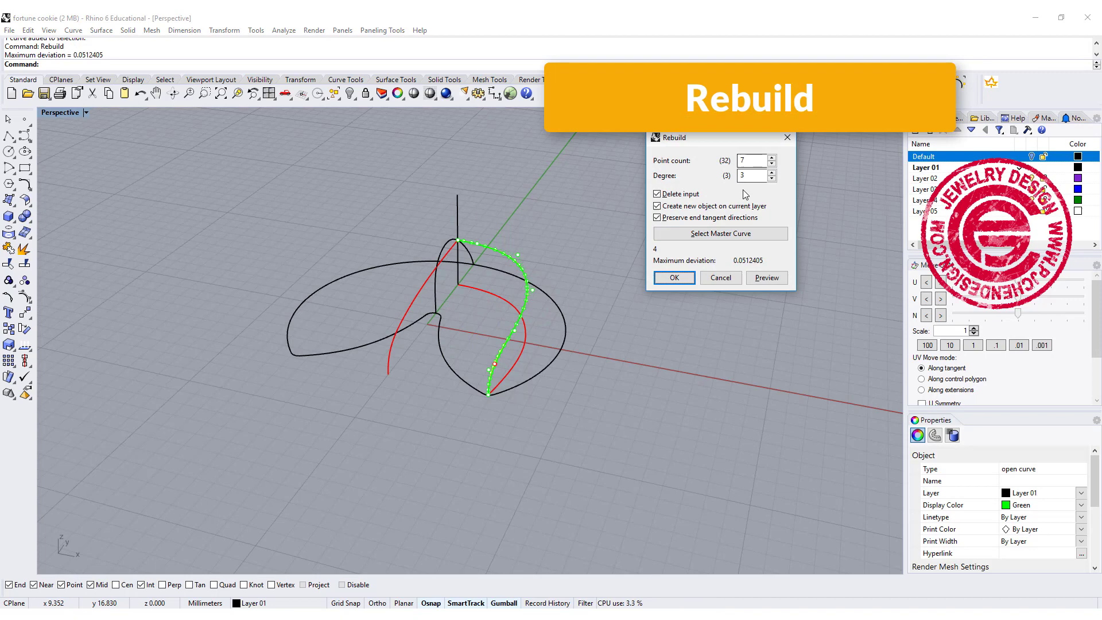
click(673, 279)
right_drag(614, 219, 623, 237)
click(679, 297)
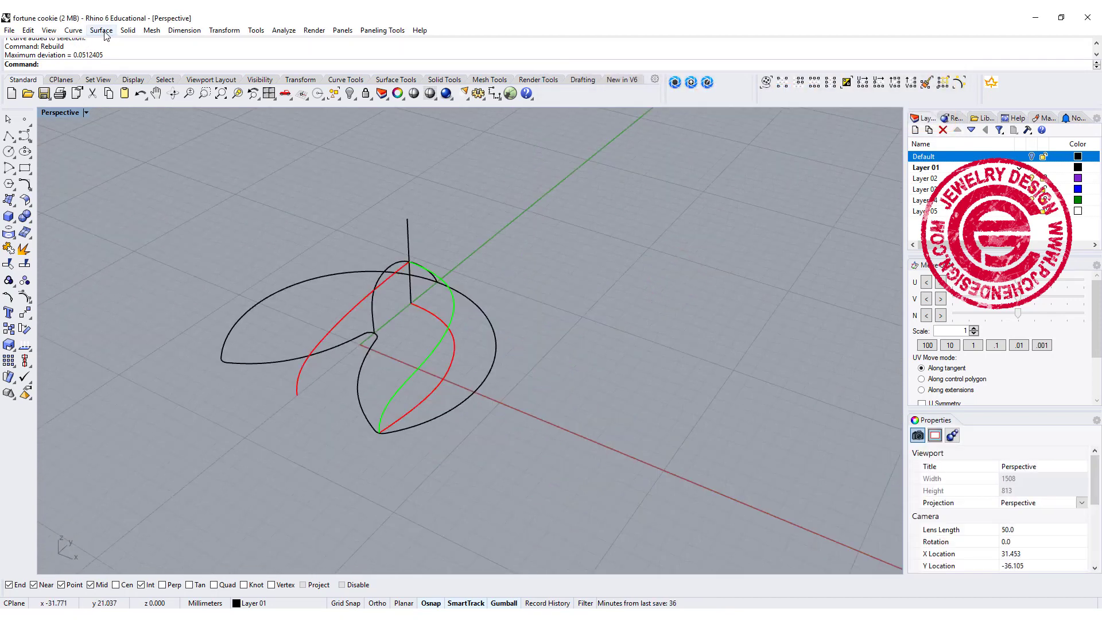
Step: Create a Curve Network surface over one cookie half from its outline, profile and green curves, using Position edge matching
click(105, 33)
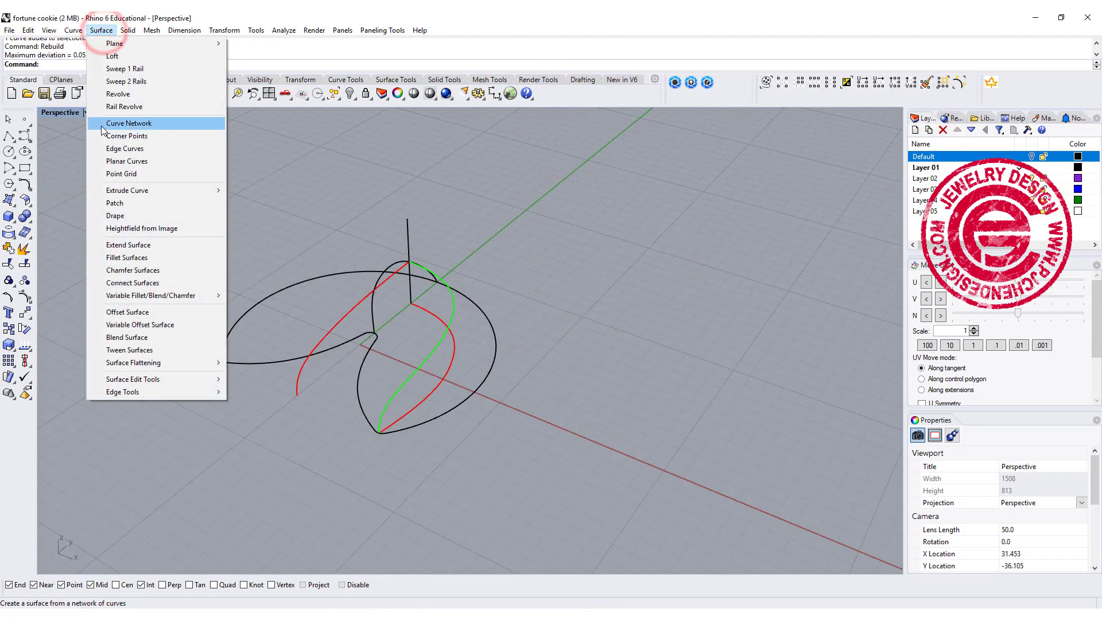
click(120, 125)
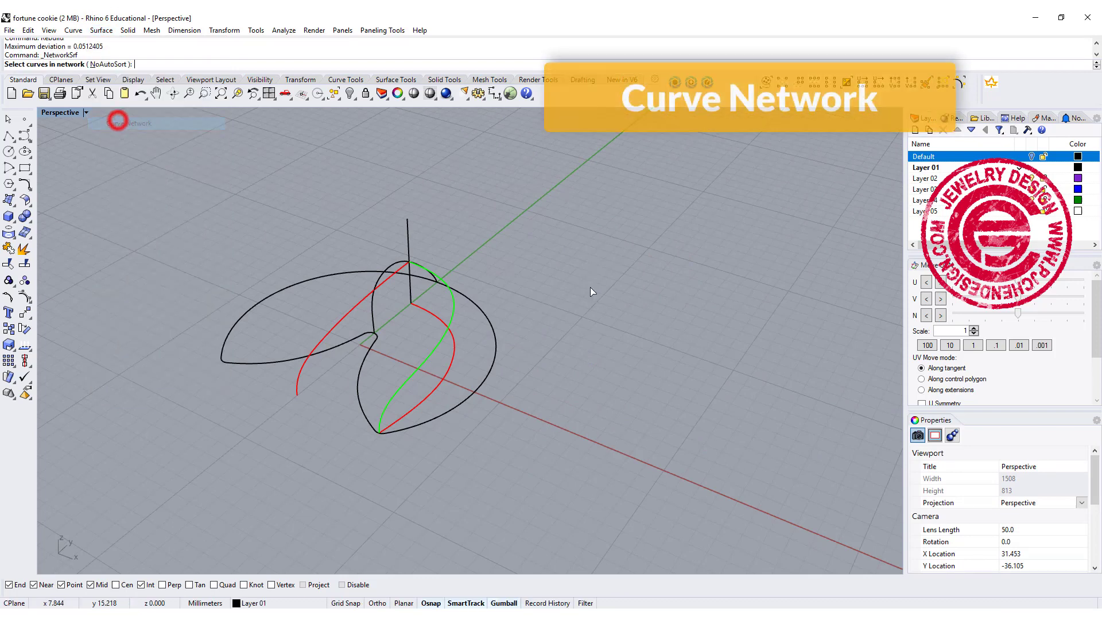
click(358, 377)
click(443, 411)
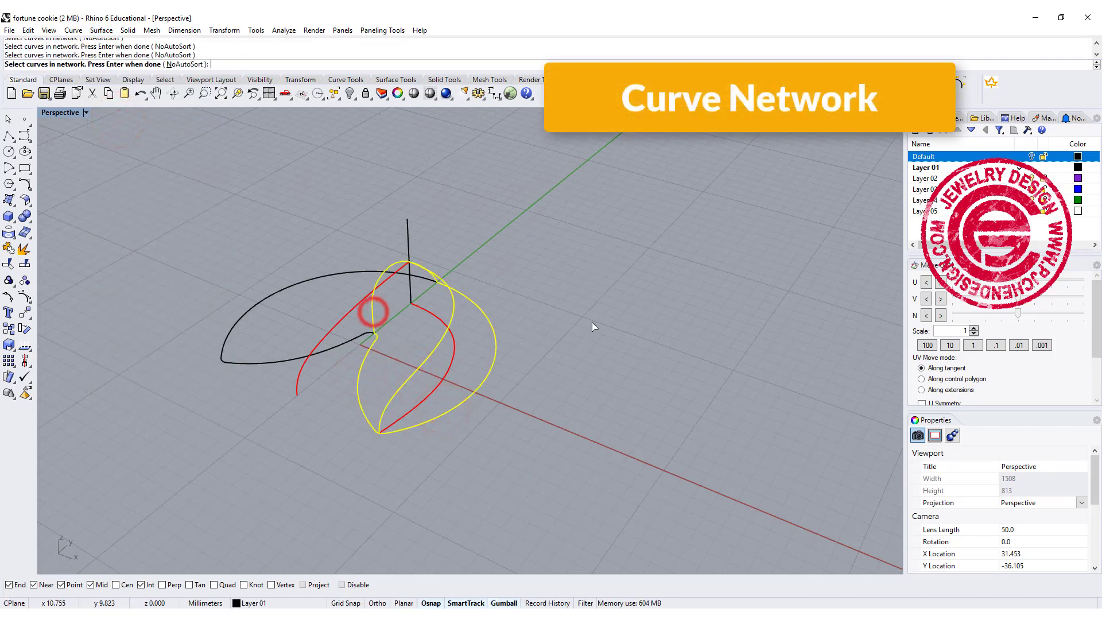
key(Return)
right_drag(591, 322, 596, 285)
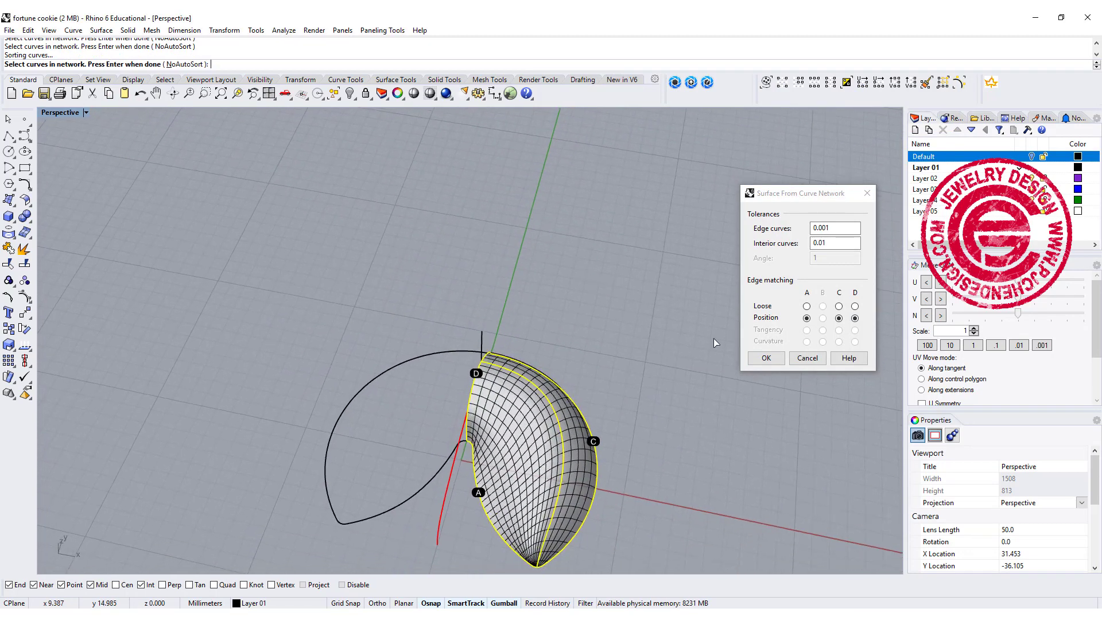
click(767, 358)
right_drag(635, 398, 609, 325)
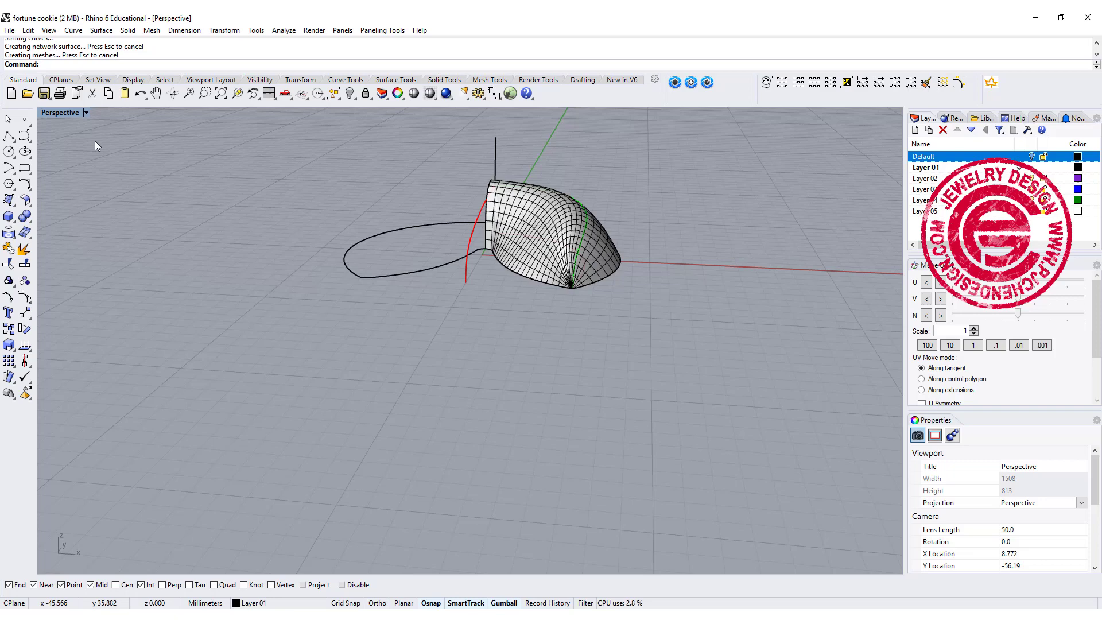
Step: Mirror the network surface across the vertical centre line in the Top view, keeping the original
double_click(67, 112)
click(272, 179)
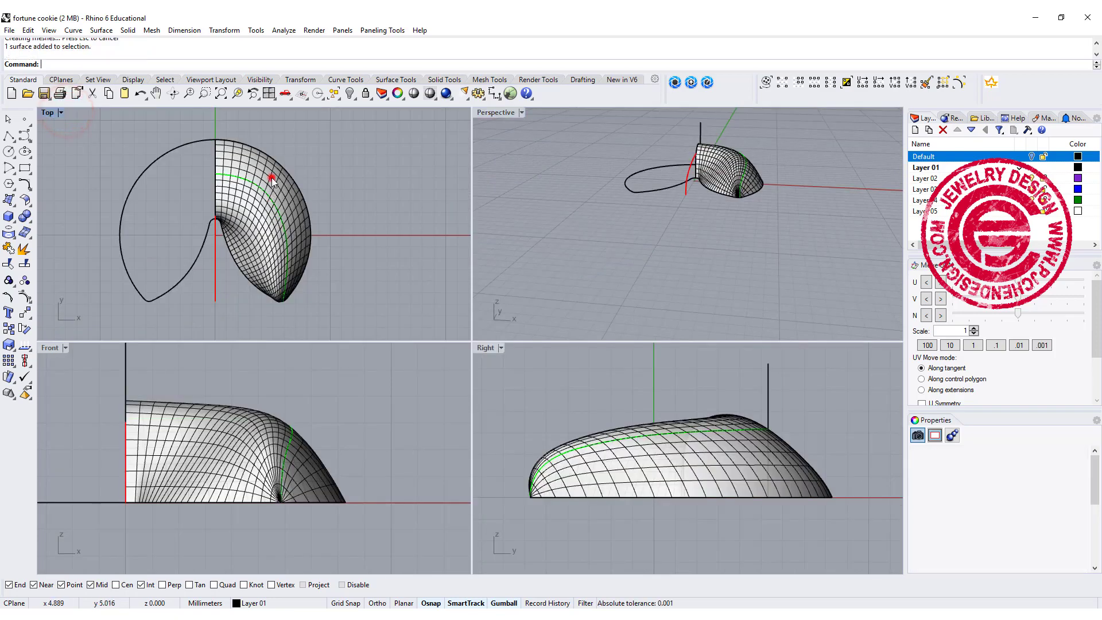
click(24, 312)
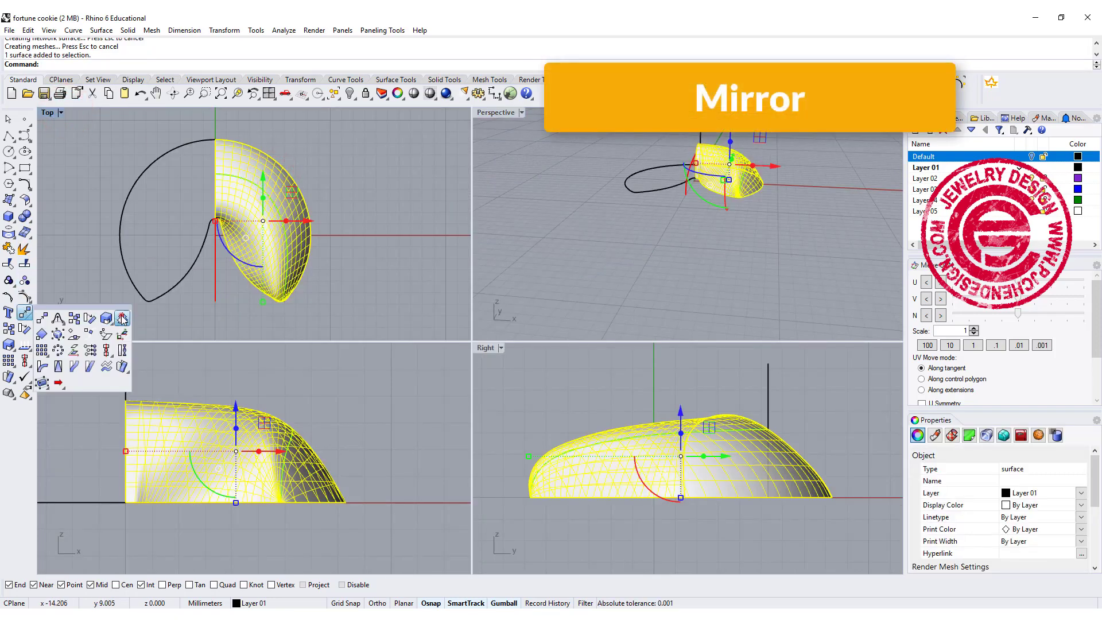
click(122, 319)
click(215, 301)
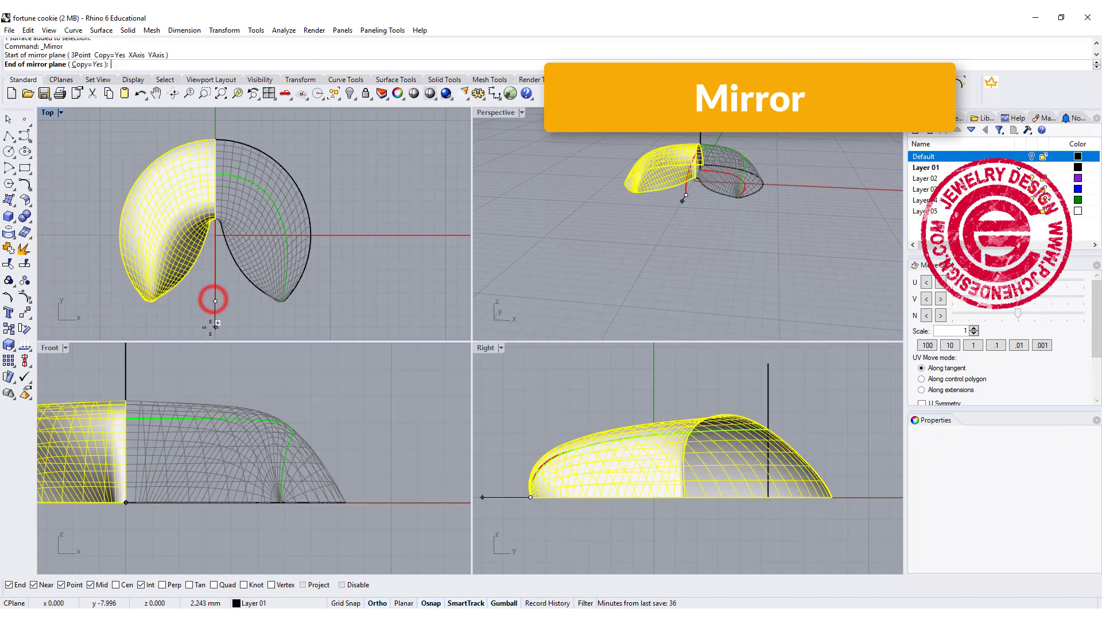
click(216, 324)
Step: Join the original and mirrored surfaces into one upper cookie shell
click(176, 258)
click(247, 257)
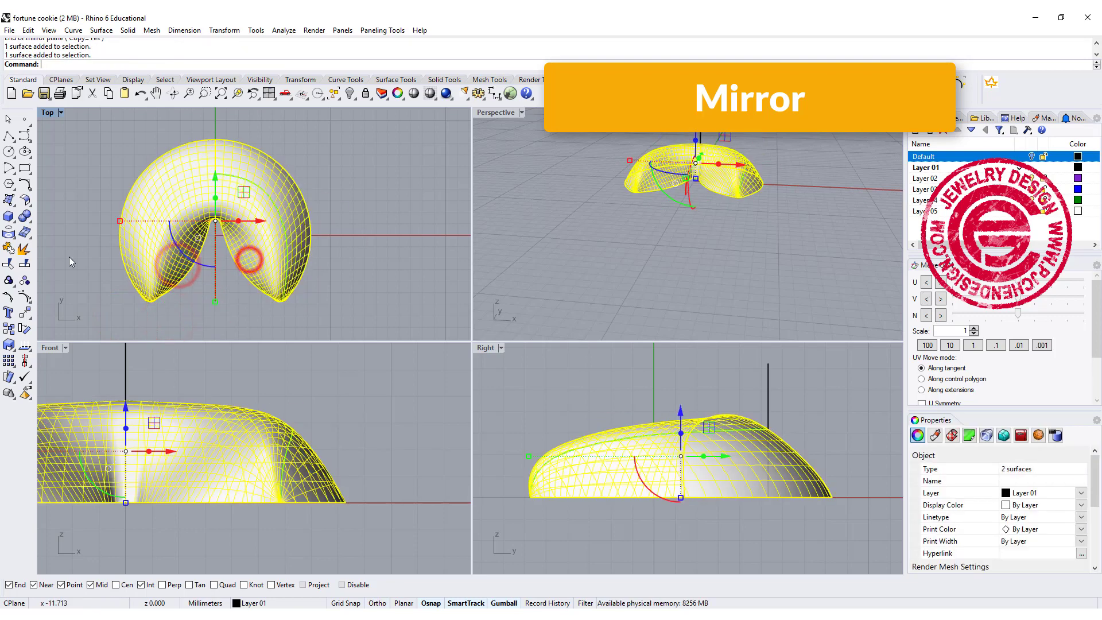
click(13, 266)
Step: Mirror the joined upper shell downward across its horizontal base line in the Front view, keeping the original
scroll(310, 439, down, 3)
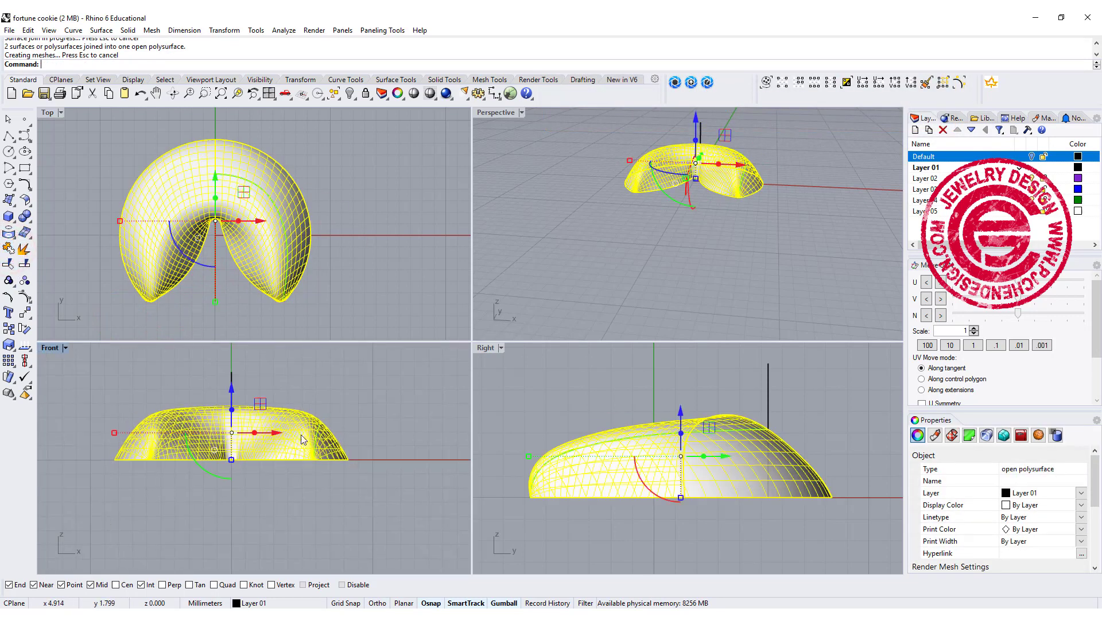
right_click(301, 440)
click(27, 315)
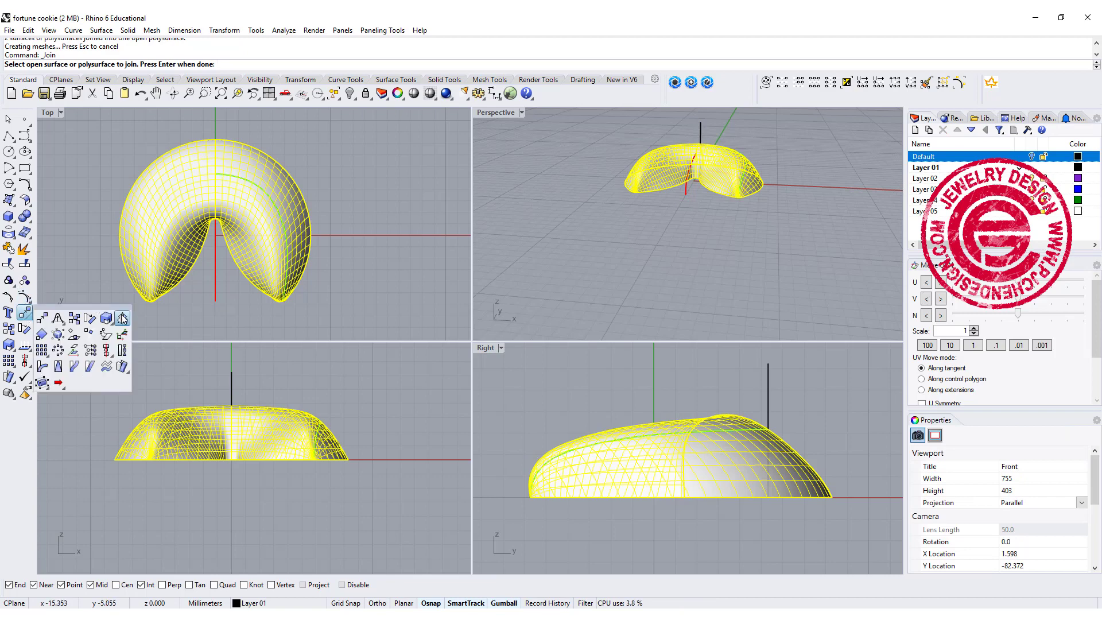
click(123, 319)
click(115, 459)
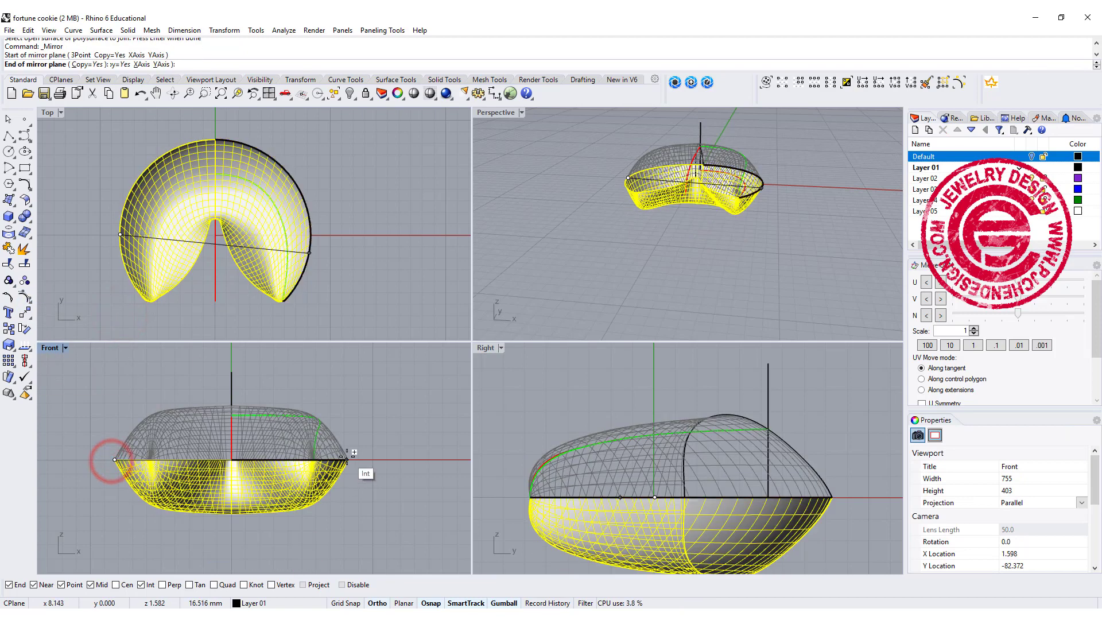
shift+click(346, 460)
click(384, 492)
Step: Join the upper and lower shells into a single closed fortune cookie body and clear the selection
right_drag(664, 241, 735, 276)
scroll(734, 276, up, 5)
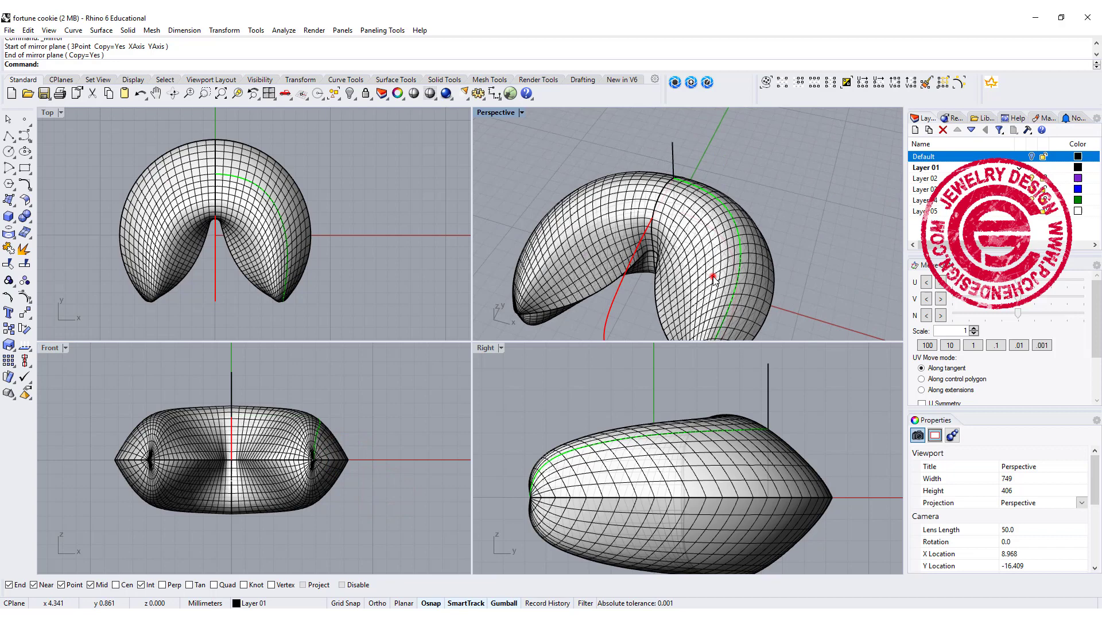
click(714, 277)
shift+click(549, 320)
click(8, 248)
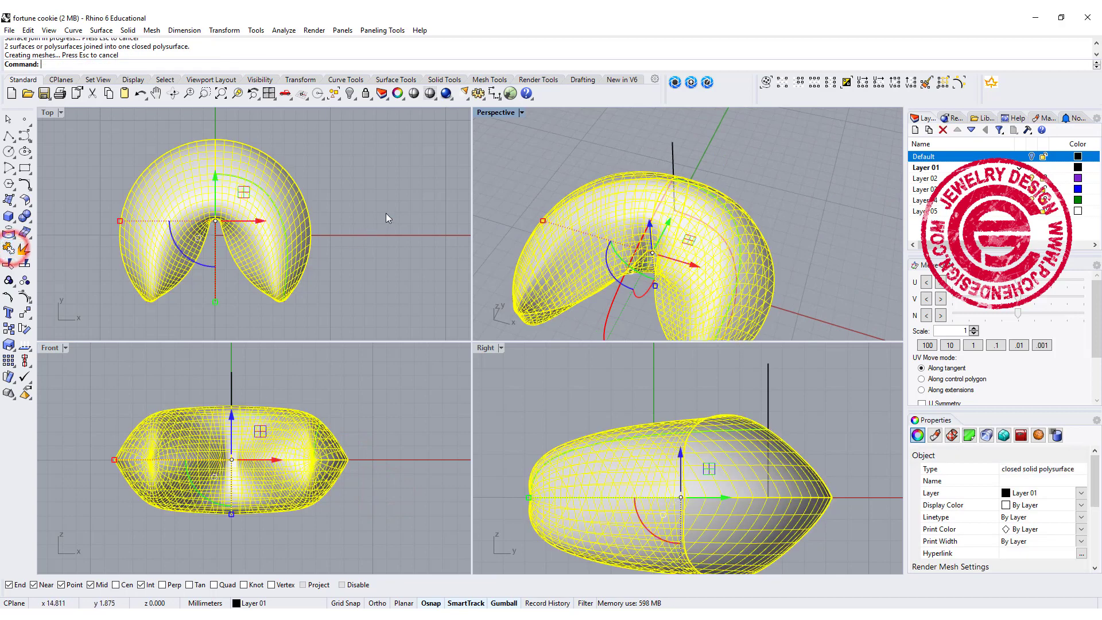
click(385, 212)
Step: Show the hidden earlier fortune cookie and compare it with the new one in the maximized Perspective view
scroll(396, 198, down, 4)
mouse_move(396, 197)
right_down()
mouse_move(419, 197)
mouse_move(414, 211)
mouse_move(398, 208)
right_up()
right_click(349, 93)
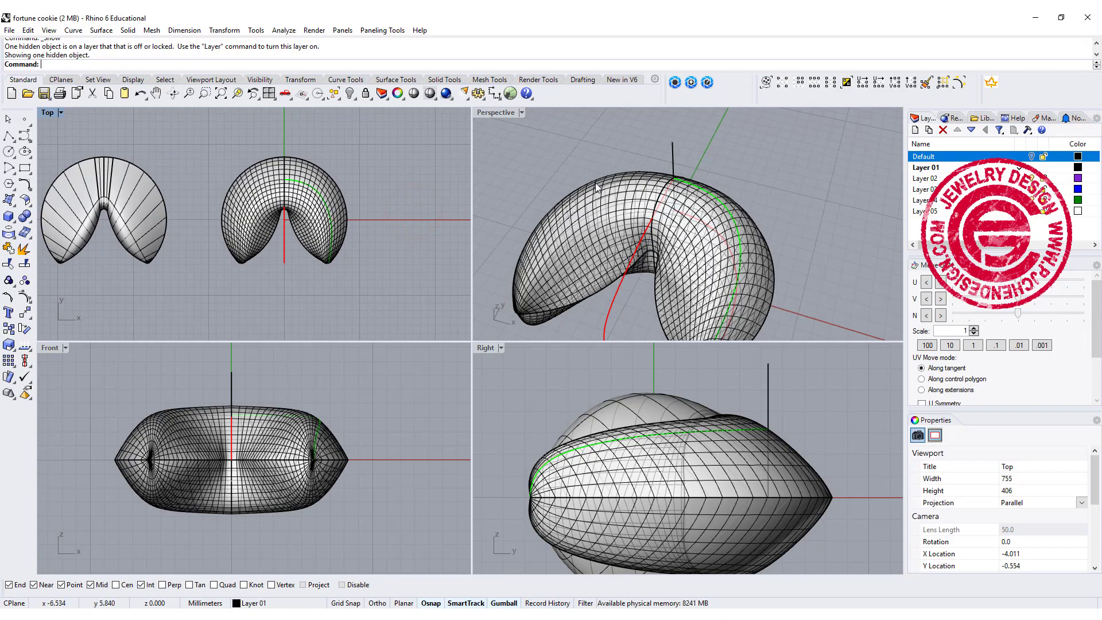
click(488, 114)
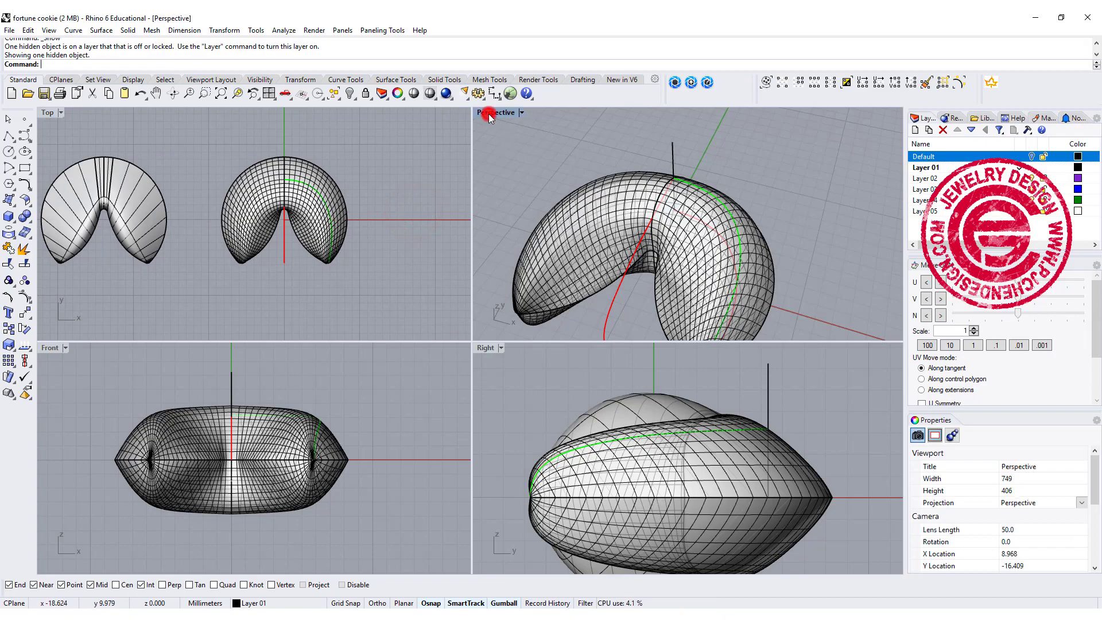
double_click(489, 114)
right_drag(499, 241, 479, 286)
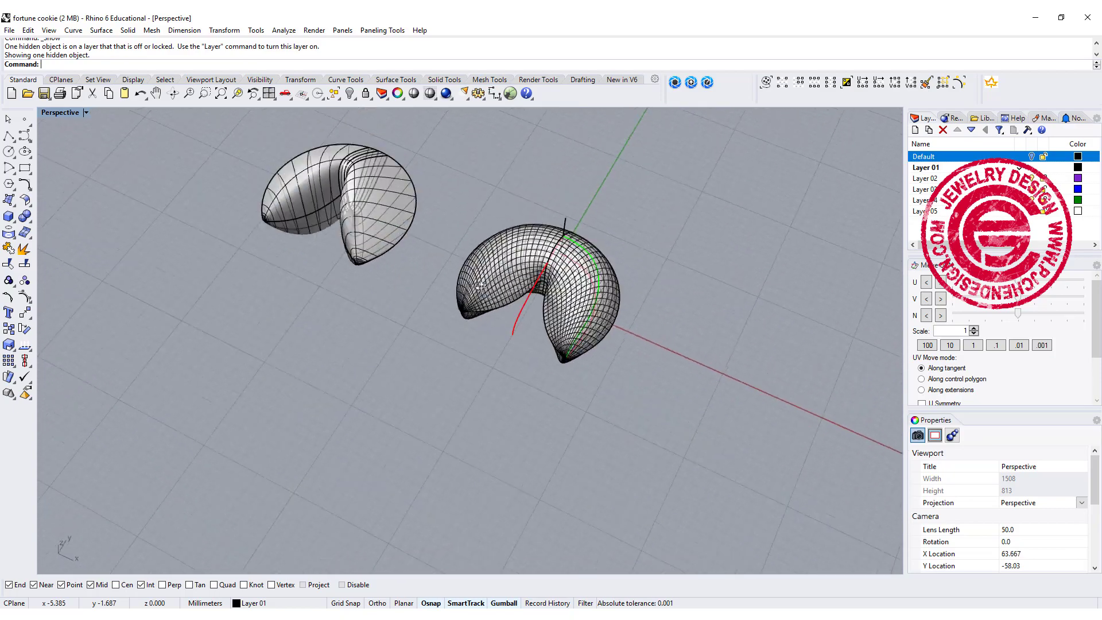
scroll(480, 286, up, 6)
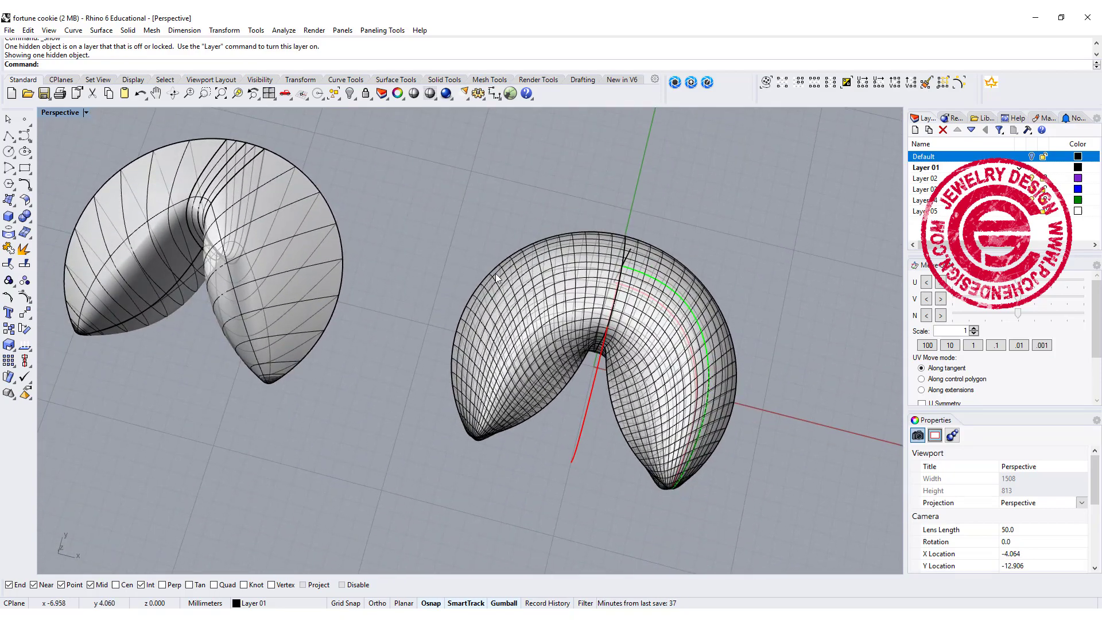